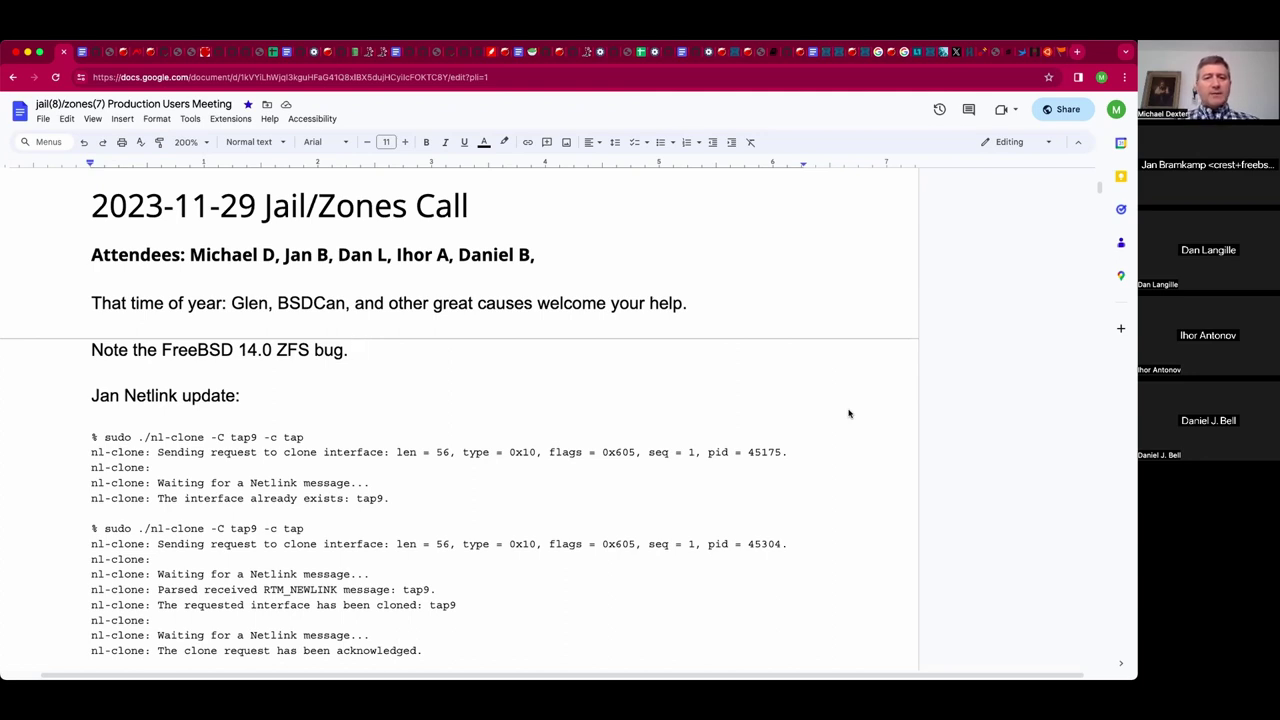
Begin the ZFS bug note after 'bug.' with 'Disabled by default:'.
double_click(780, 310)
click(780, 310)
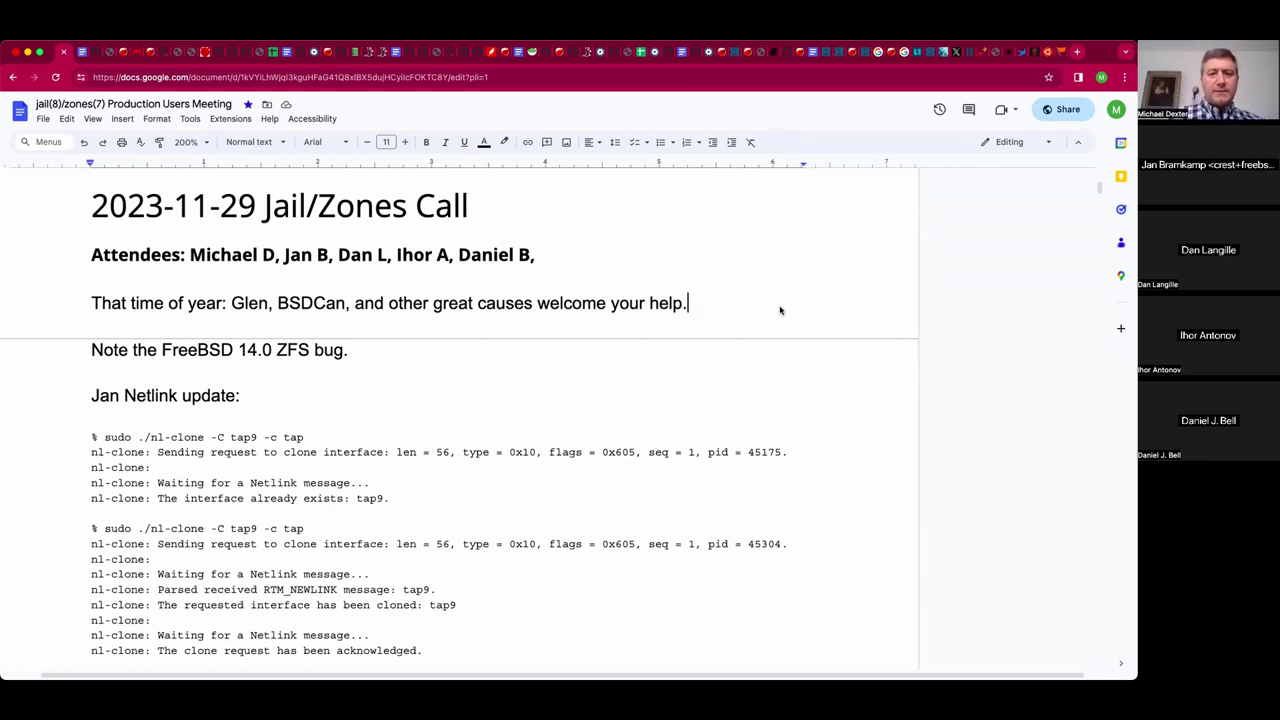
key(Down)
key(Down)
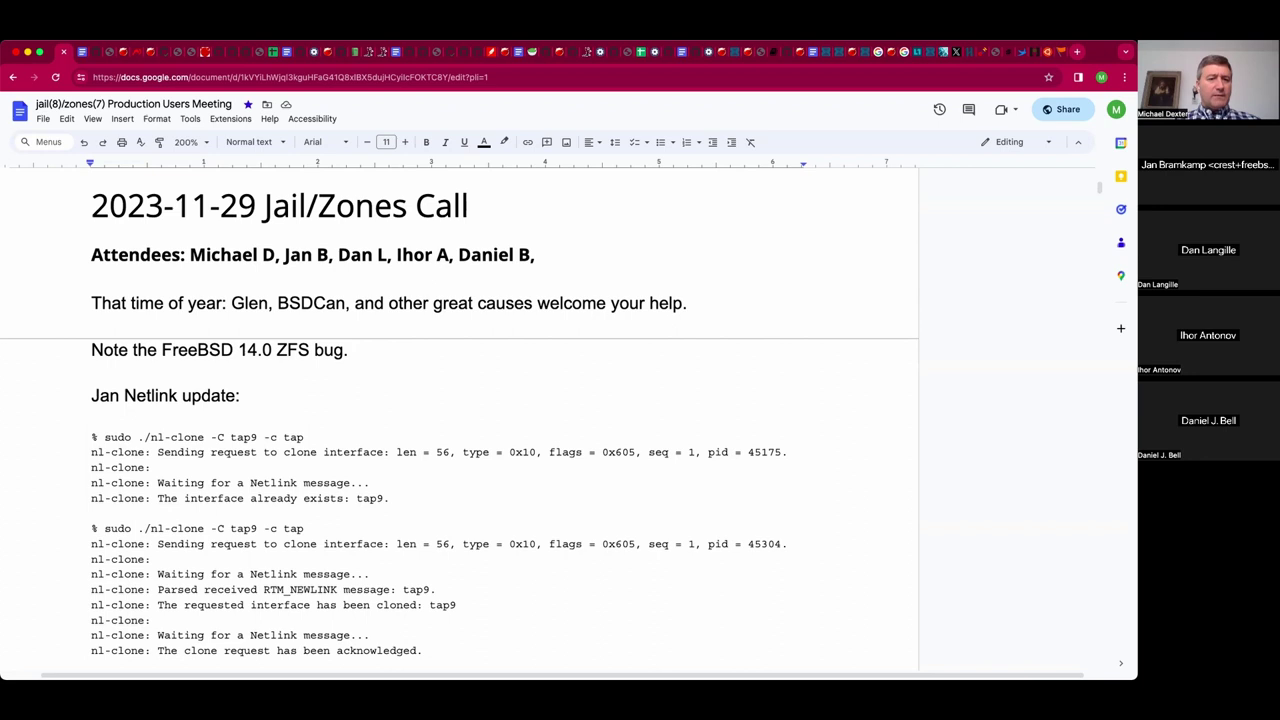
key(Down)
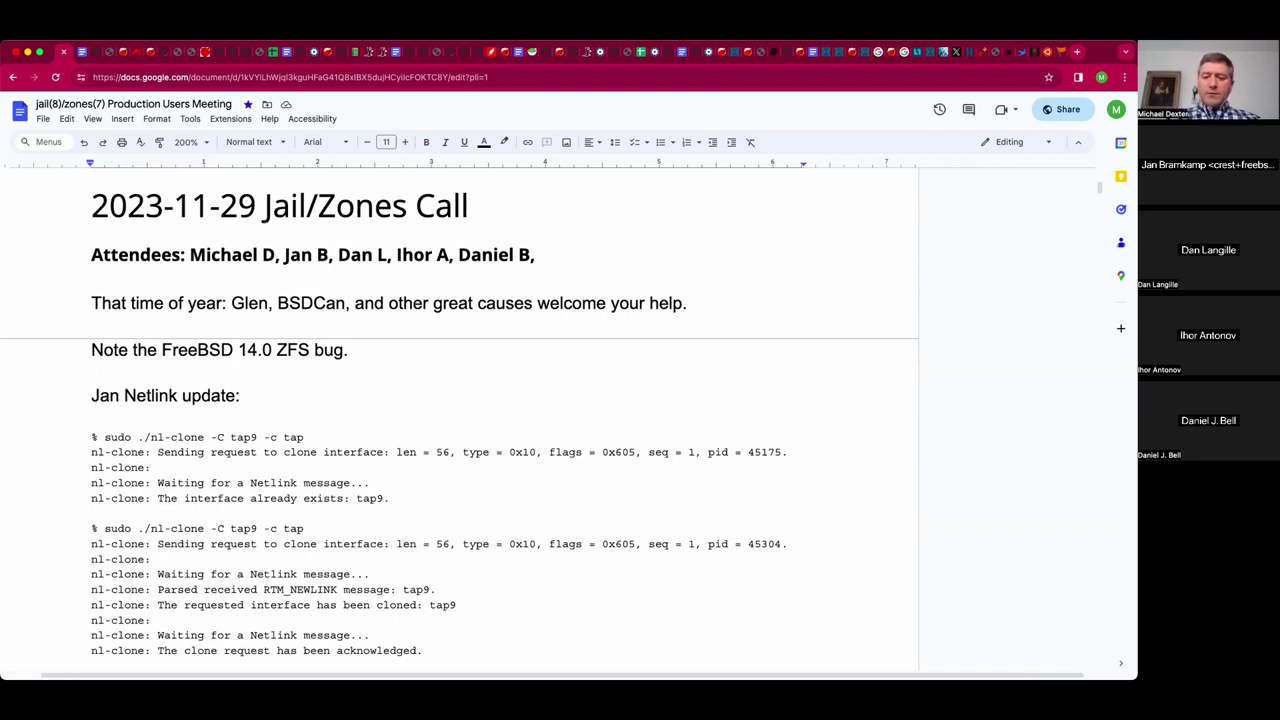
key(Left)
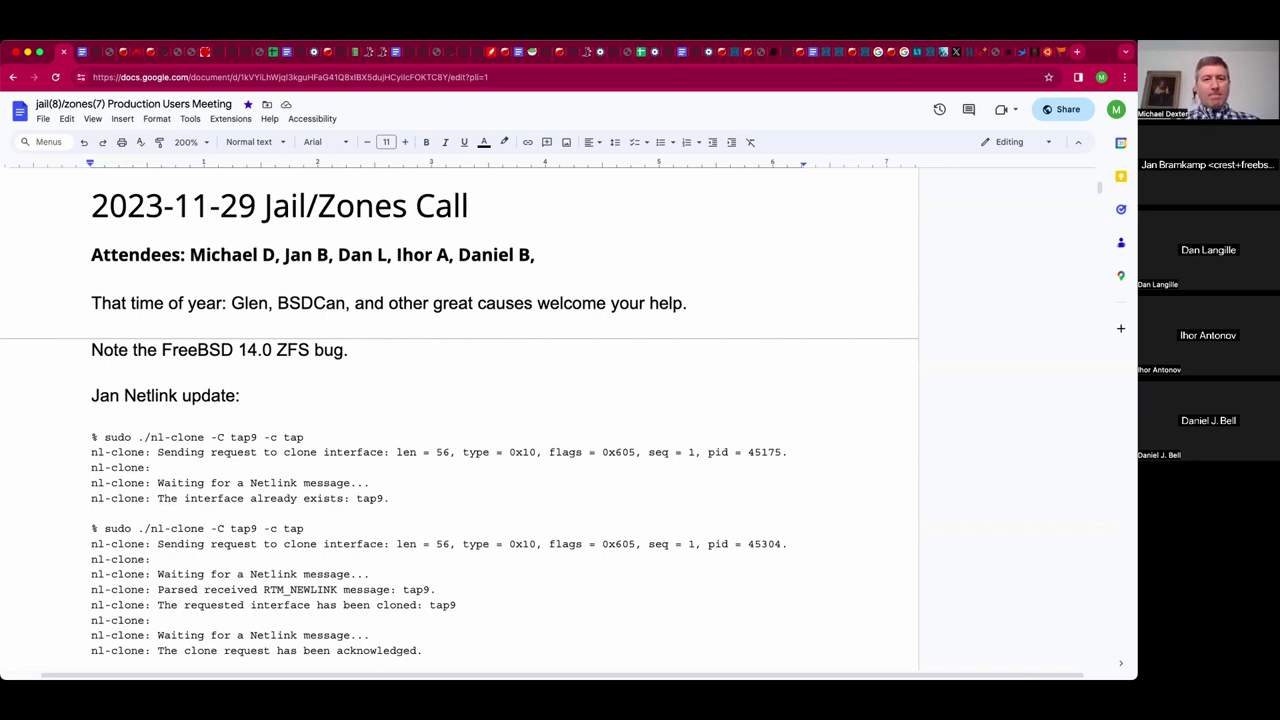
text(Disabled by default: )
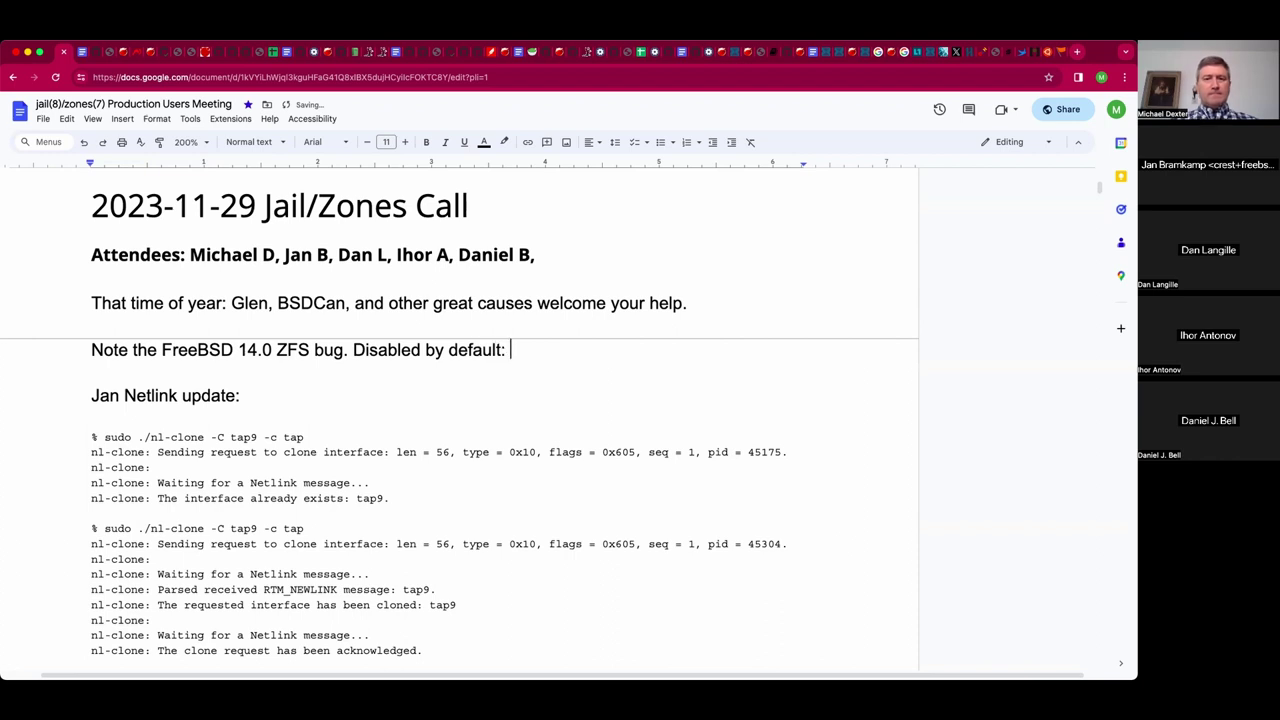
text(Was)
key(BackSpace)
key(BackSpace)
key(BackSpace)
Note the issue was present in 13.2 and earlier, revealed by block cloning, and a patch exists.
text(The issue was present a)
key(BackSpace)
text(in )
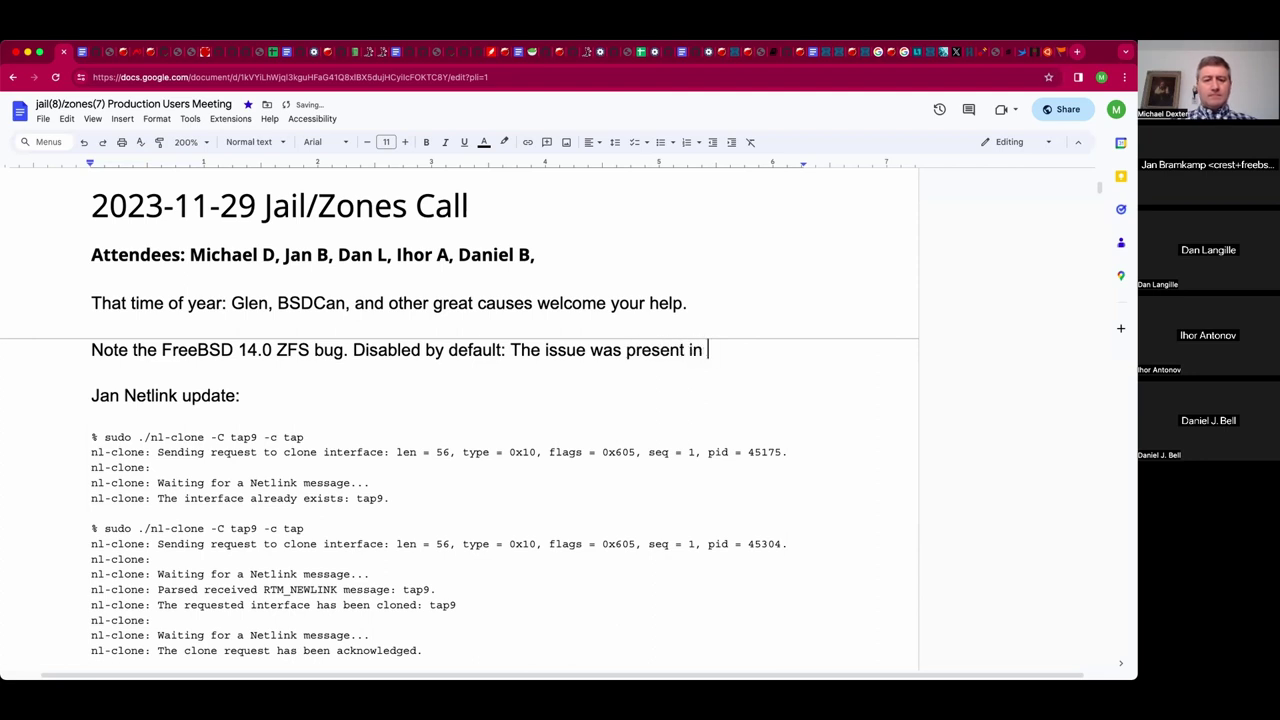
text(13.2)
key(BackSpace)
text(3.2 and earl)
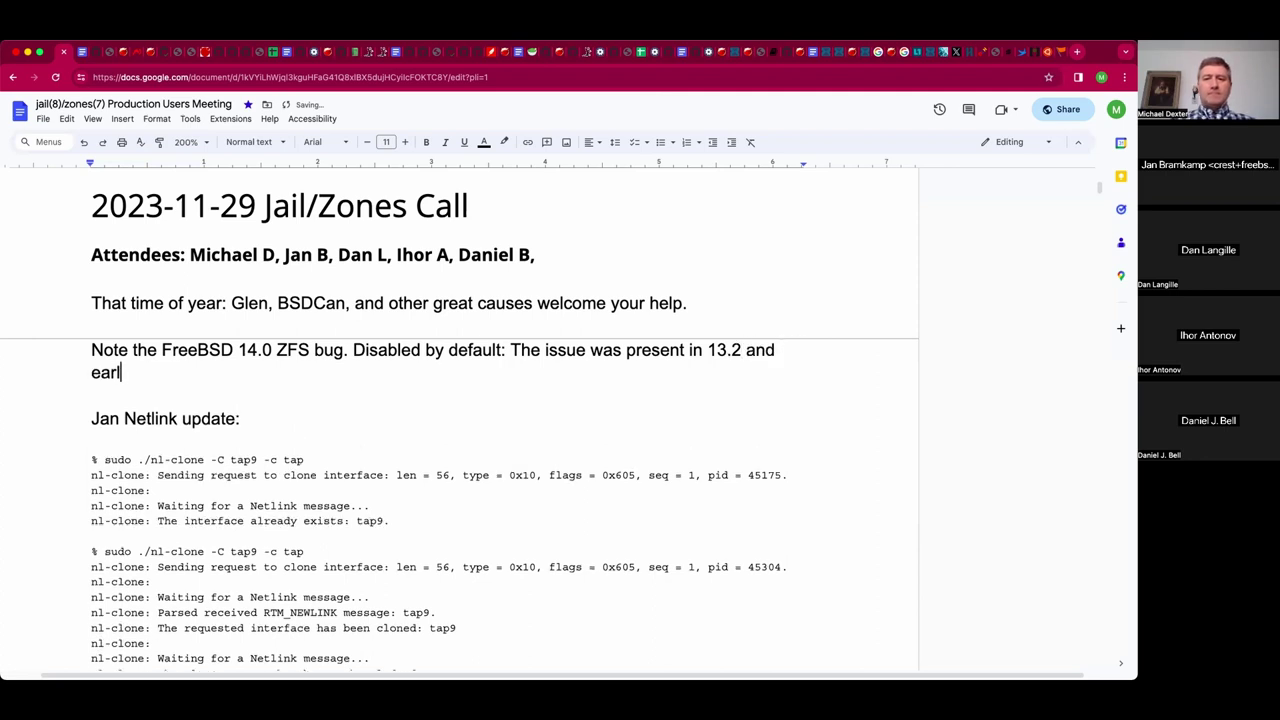
text(ier, but wsa)
key(BackSpace)
key(BackSpace)
text(as)
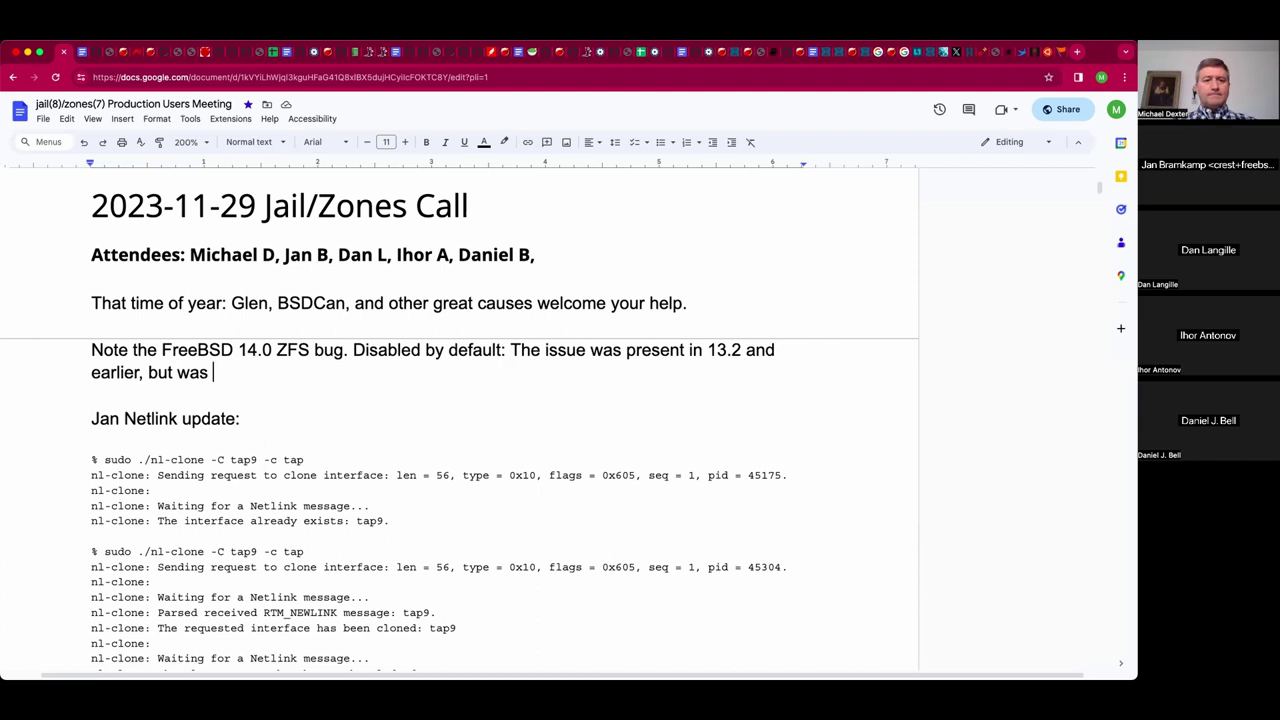
text(revealed with the new block-coning feature.)
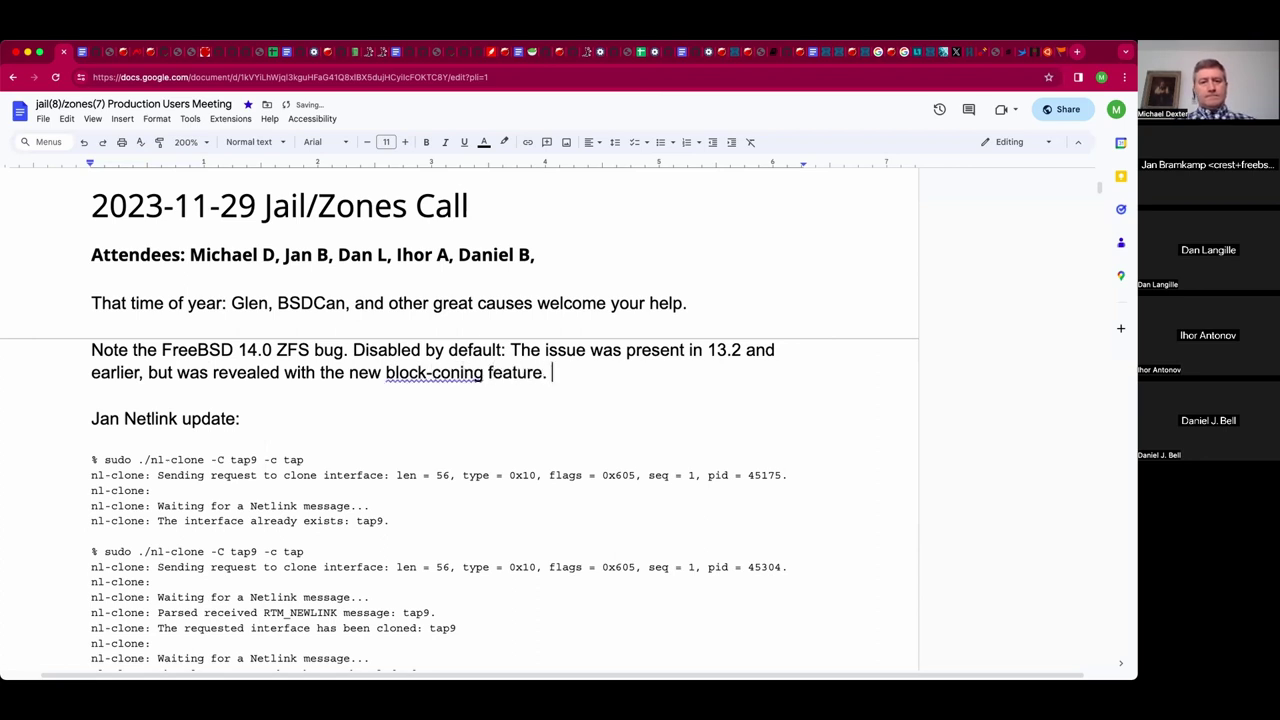
text( A patch exists.)
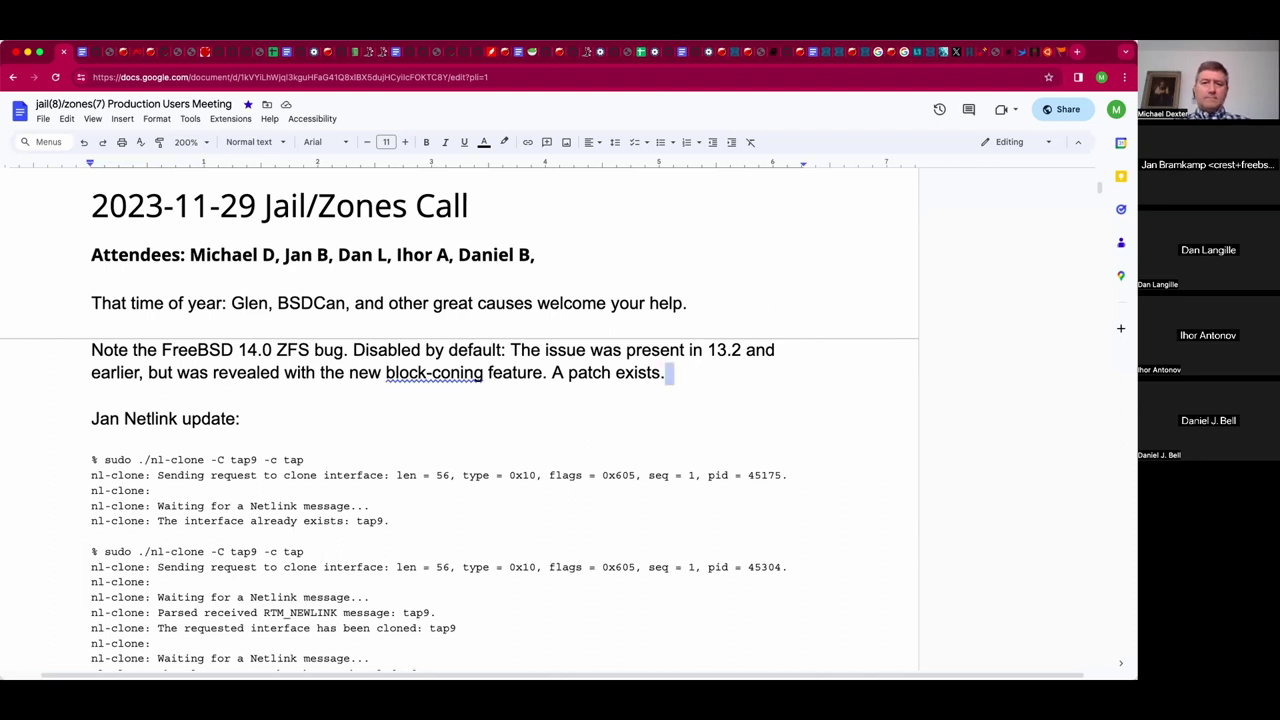
List symptoms 'visible data corruption' and 'panics for one user', and correct 'block-coning' to 'block-cloning'.
text(1. via)
key(BackSpace)
key(BackSpace)
key(BackSpace)
text(Visa)
key(BackSpace)
text(ible data corruption)
text( and 2. )
text(pna)
key(BackSpace)
key(BackSpace)
text(anics f)
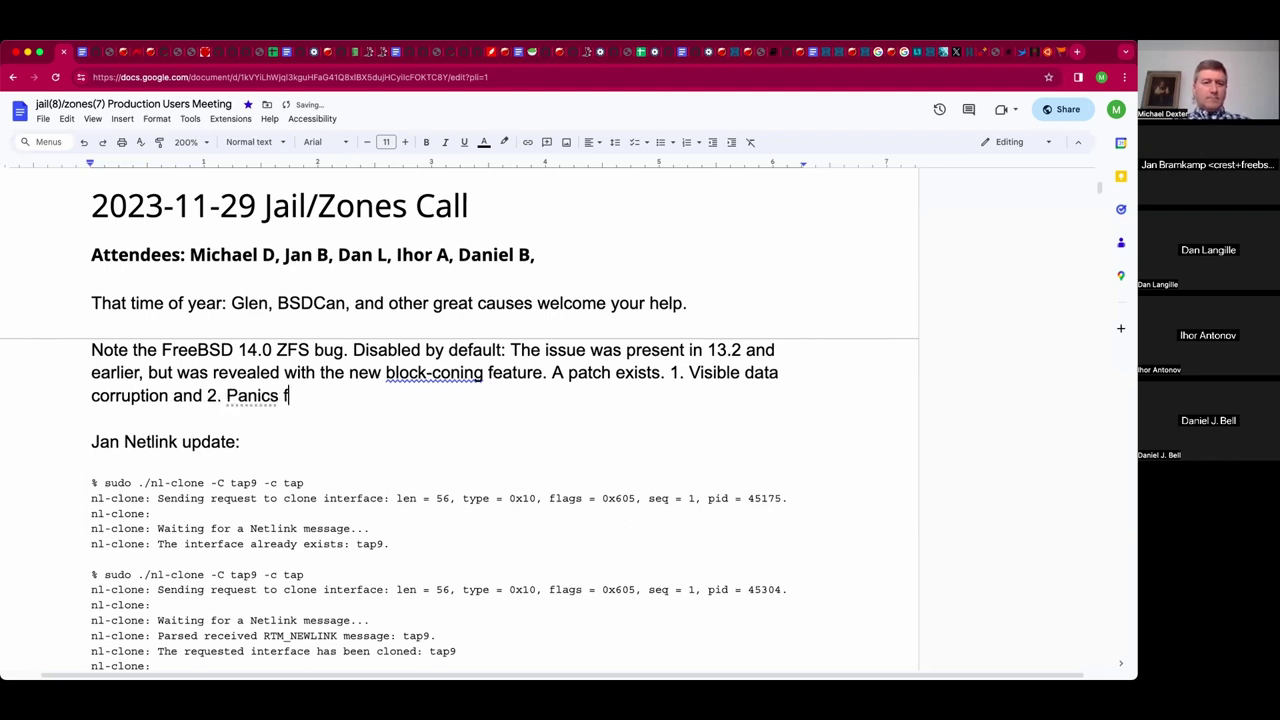
text(or one user.)
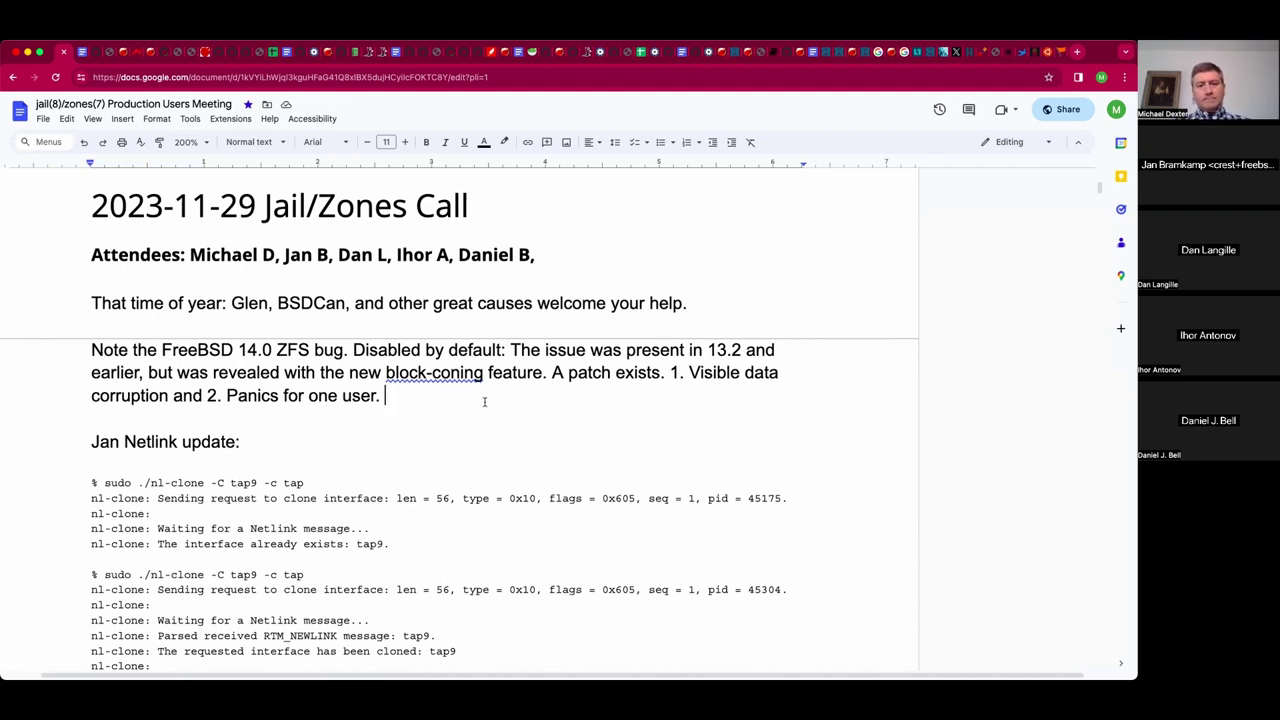
click(441, 377)
text(l)
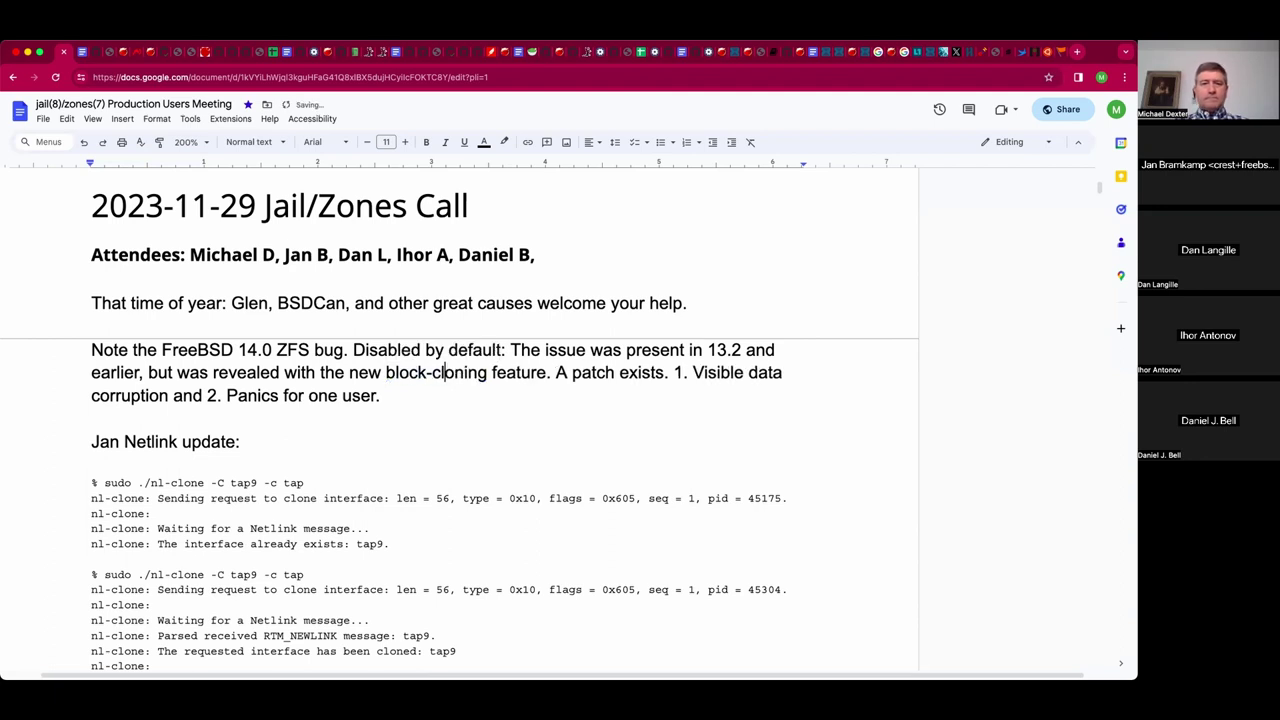
key(Down)
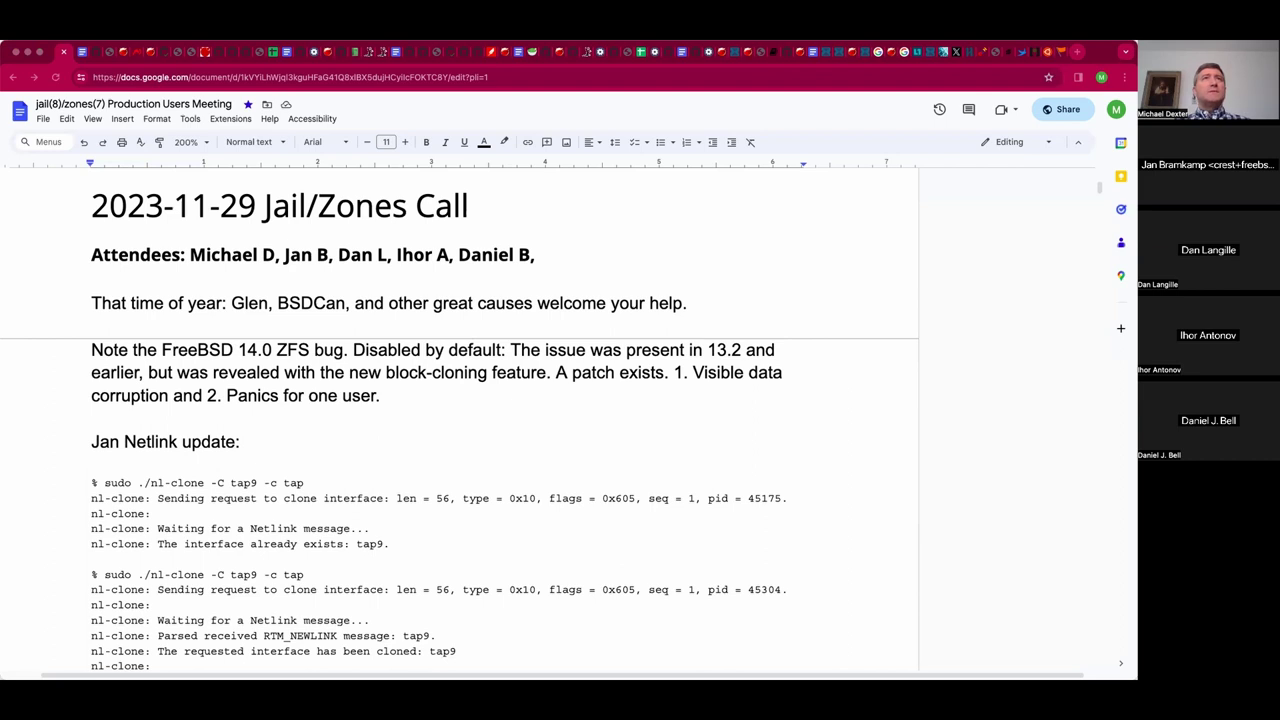
Paste the reddit thread link on a new line below the ZFS bug note.
click(291, 411)
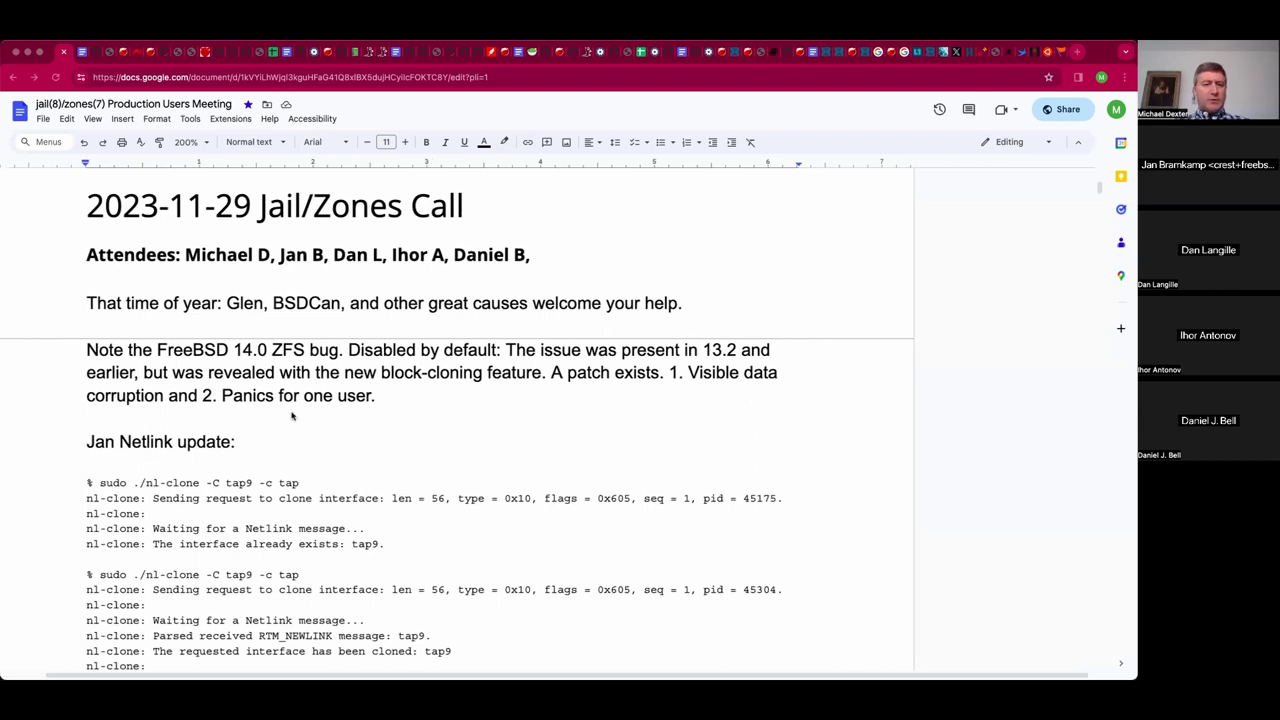
key(BackSpace)
key(Return)
key(Return)
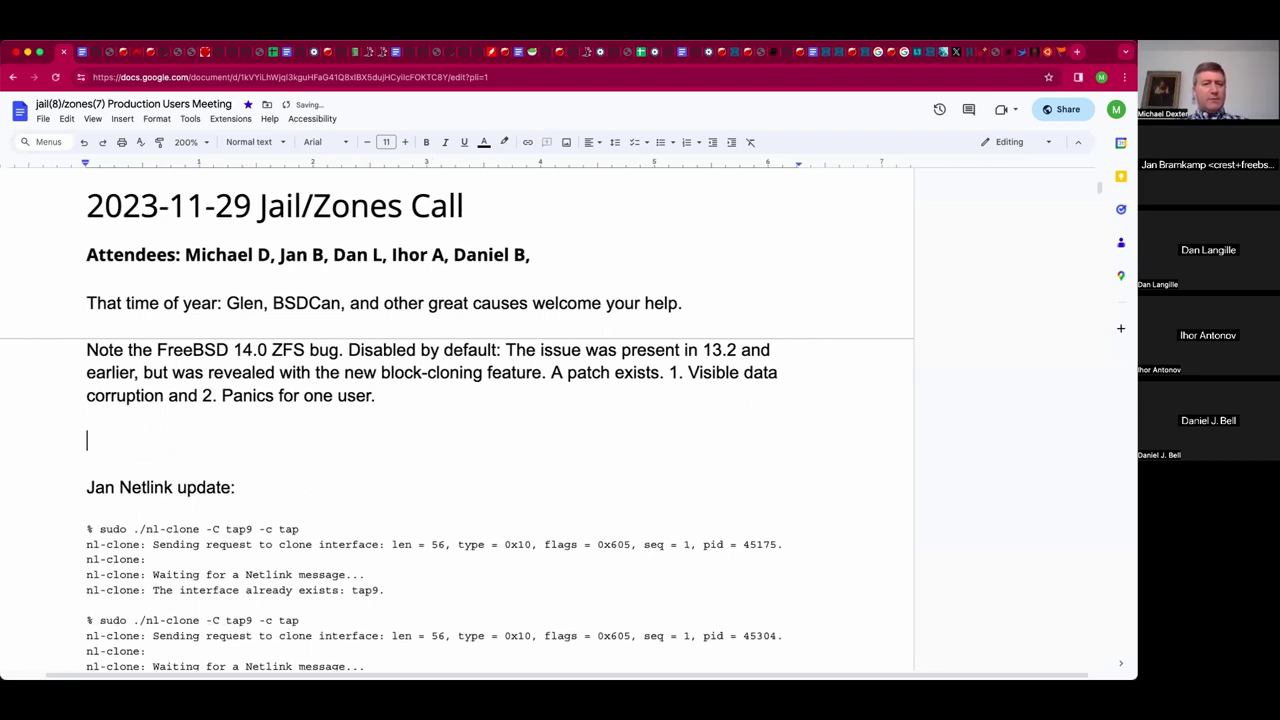
text(https://www.reddit.com/r/zfs/comments/1826lgs/psa_its_not_block_cloning_its_a_data_corruption/)
key(Return)
key(Return)
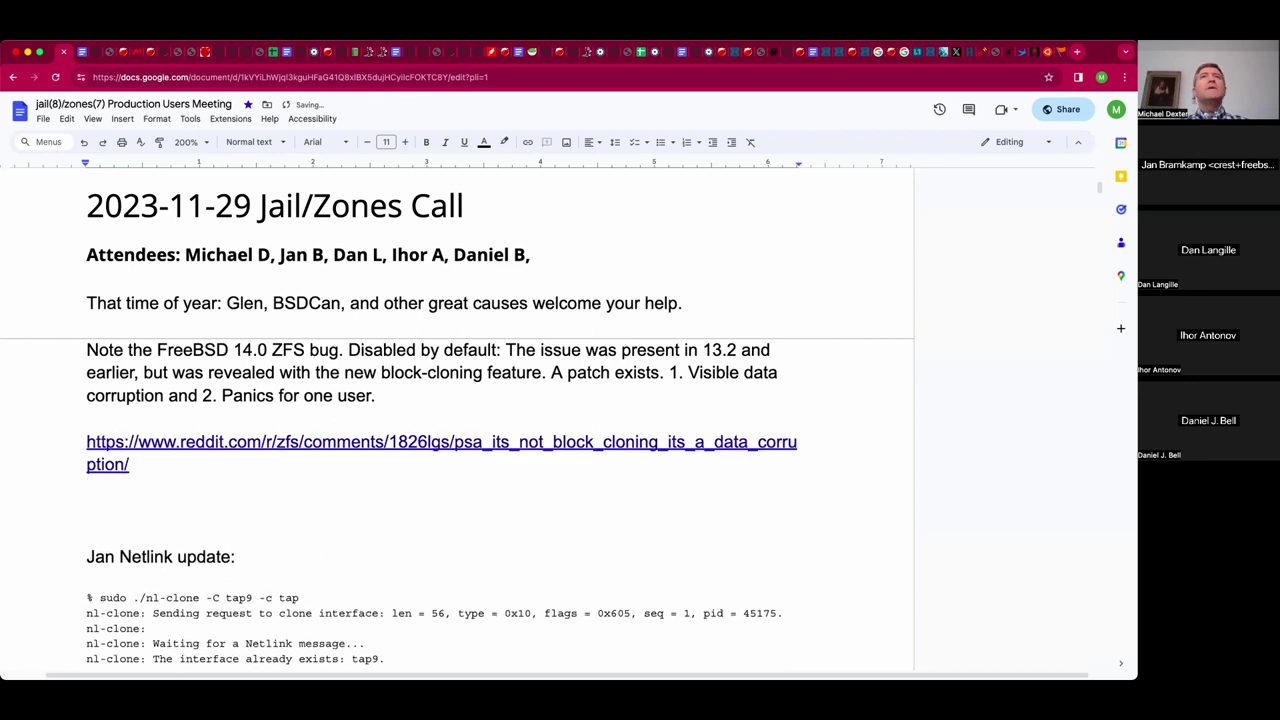
Paste the OpenZFS GitHub issue-comment link below the reddit link.
key(super+Tab)
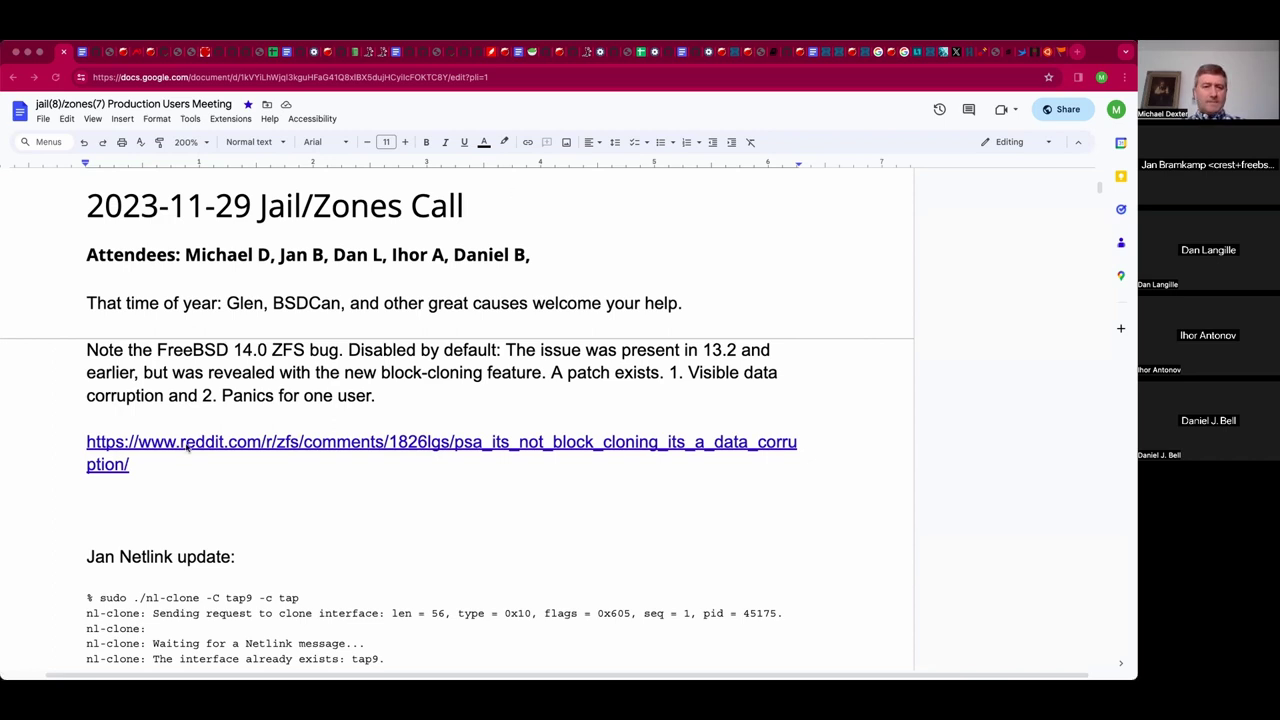
click(190, 476)
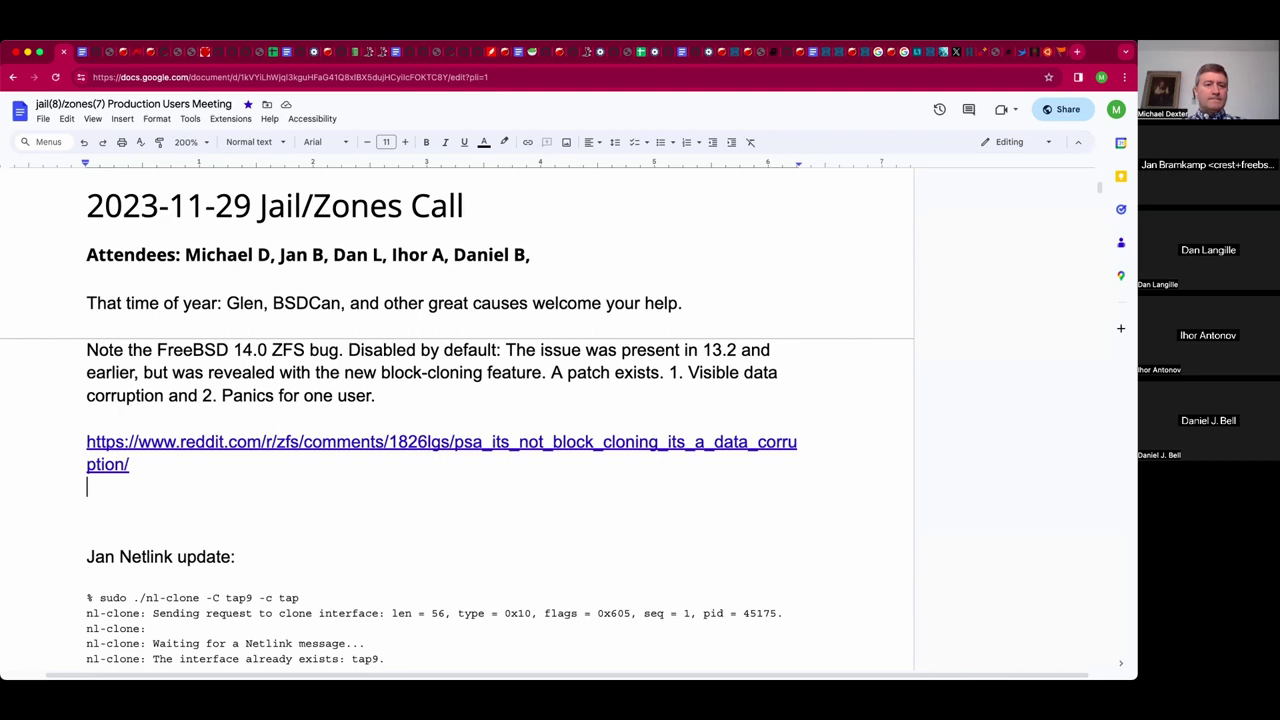
key(Return)
key(ctrl+v)
key(Return)
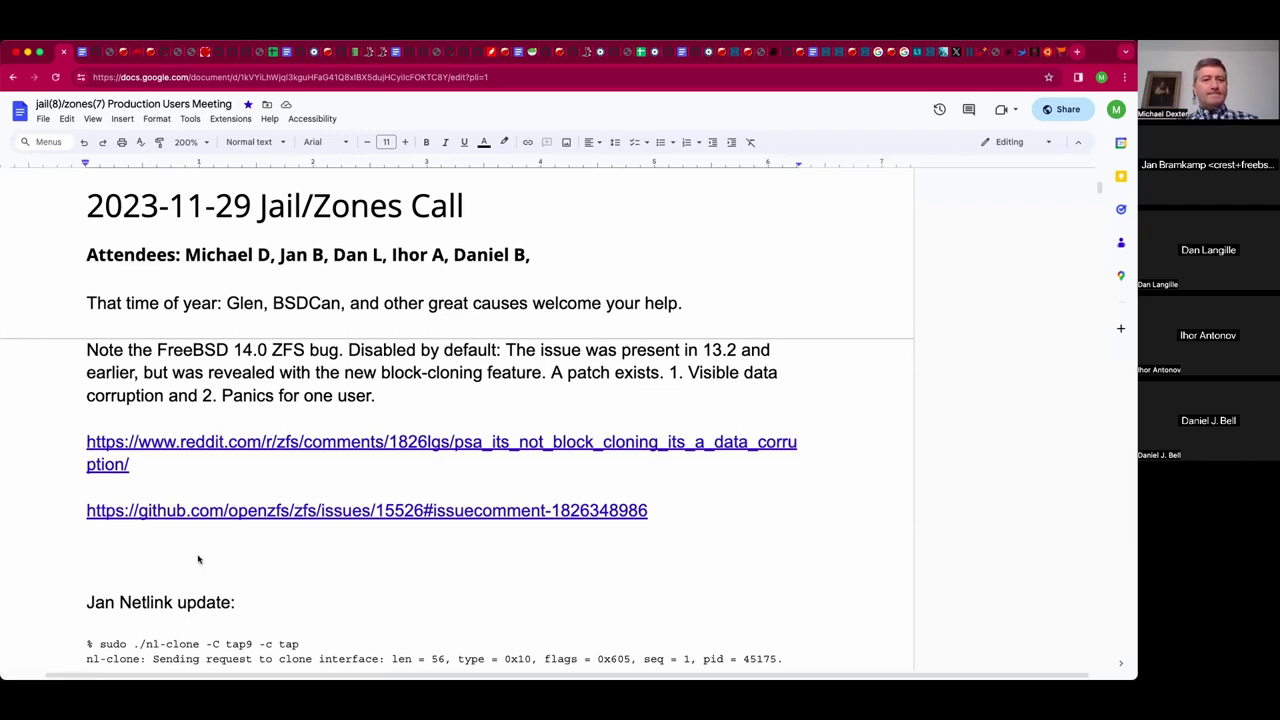
Paste the OpenZFS GitHub issue 15526 link on a new line.
key(Return)
text(https://github.com/openzfs/zfs/issues/15526)
key(Return)
key(Return)
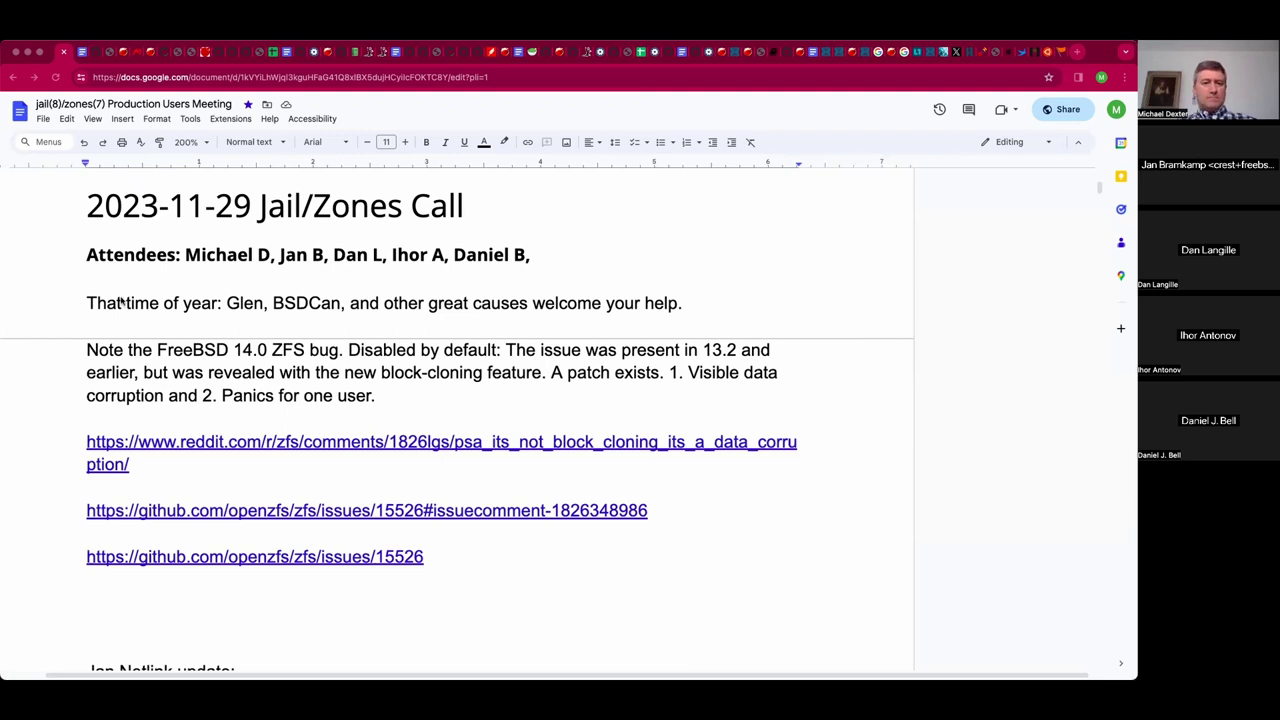
Paste the zpool status -t output showing zroot online without errors.
scroll(152, 604, up, 1)
click(151, 601)
key(super+v)
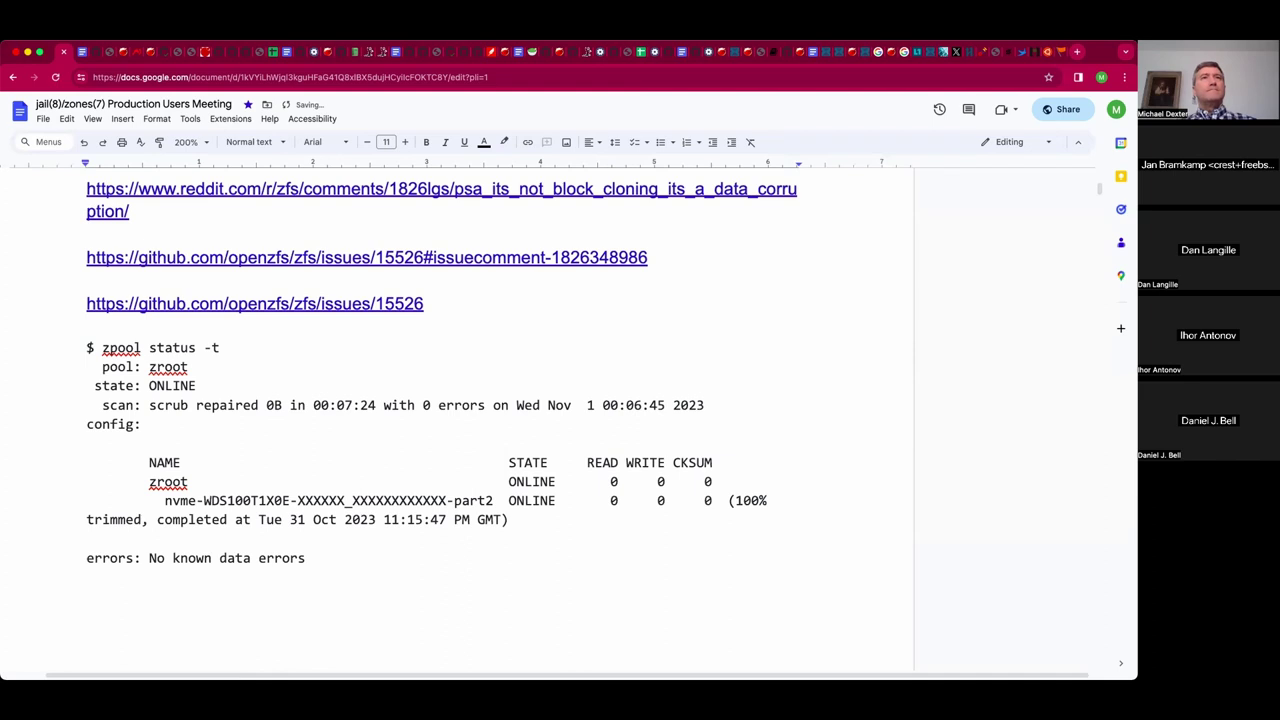
key(super+Tab)
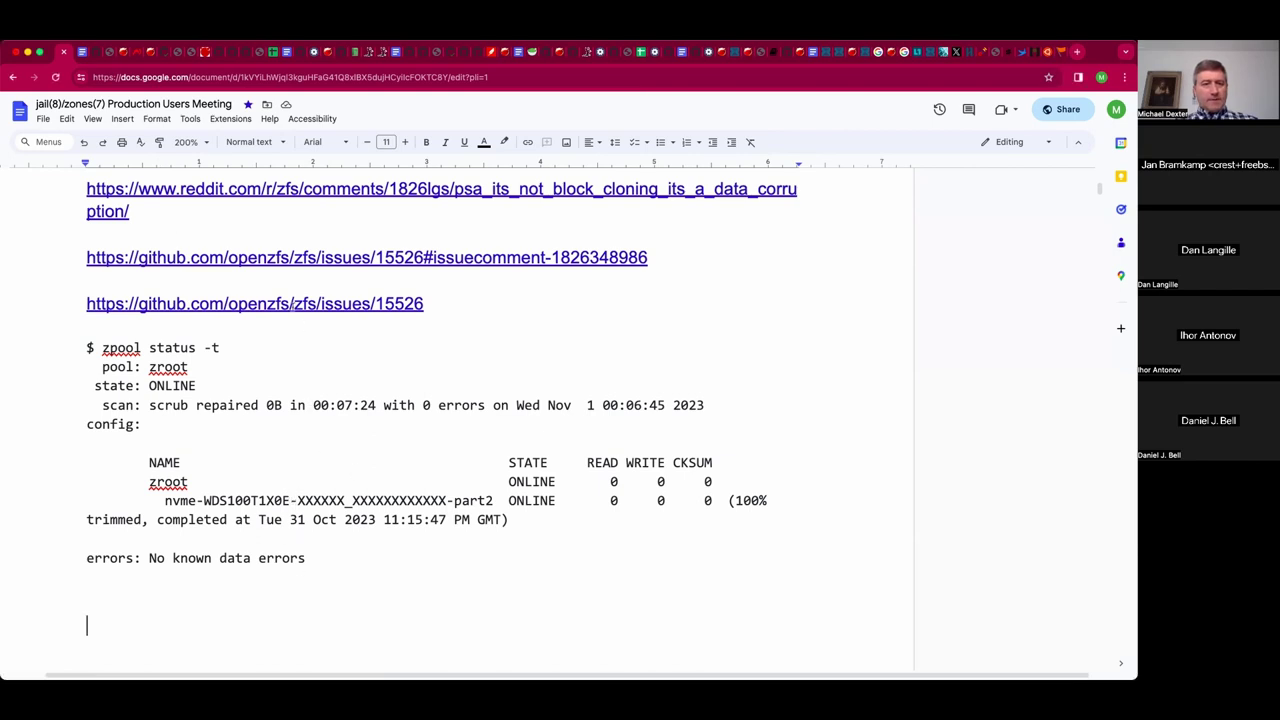
click(293, 302)
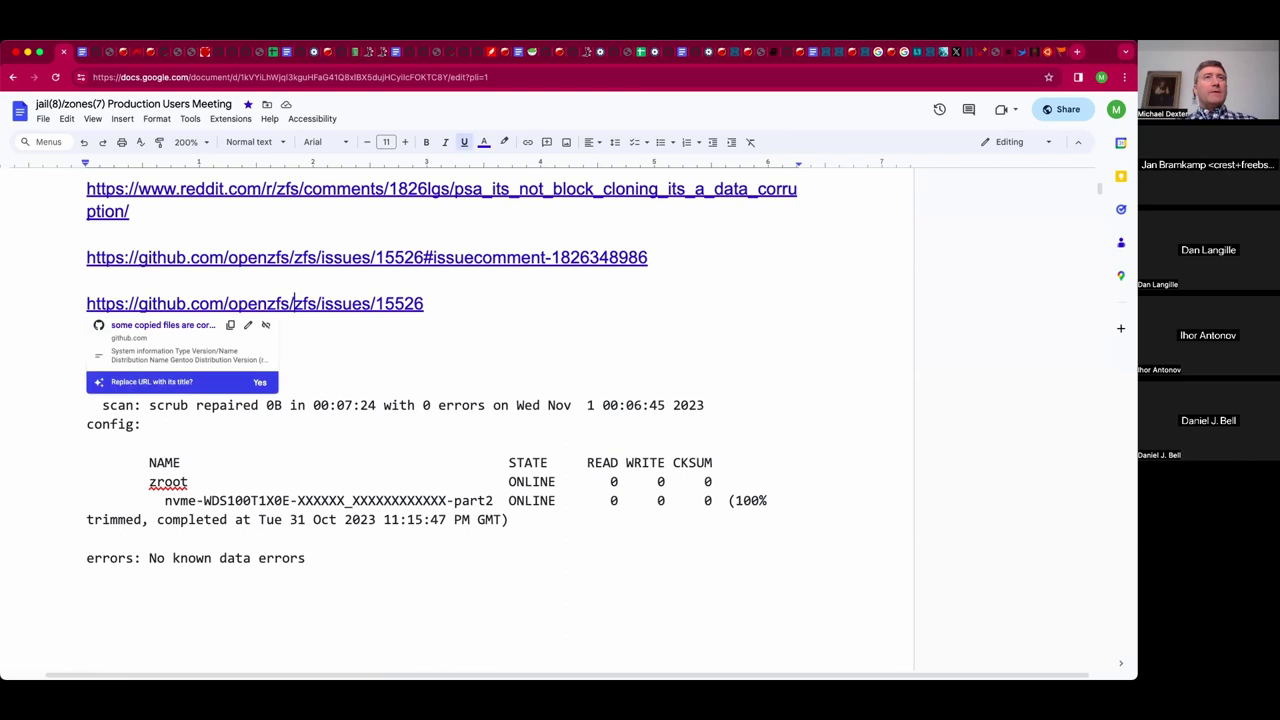
key(Escape)
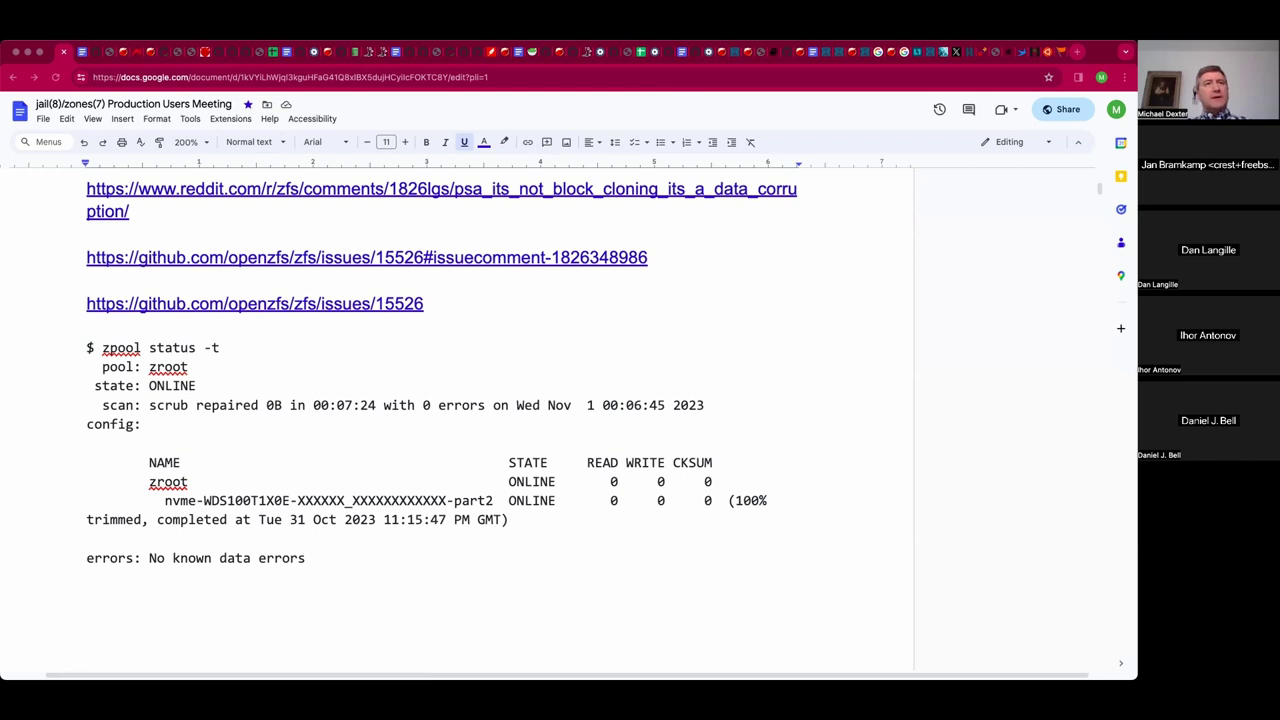
Add the line 'copy_file_range is the system call that performs the underlying operations' in lowercase.
click(240, 604)
text(copy_file_range )
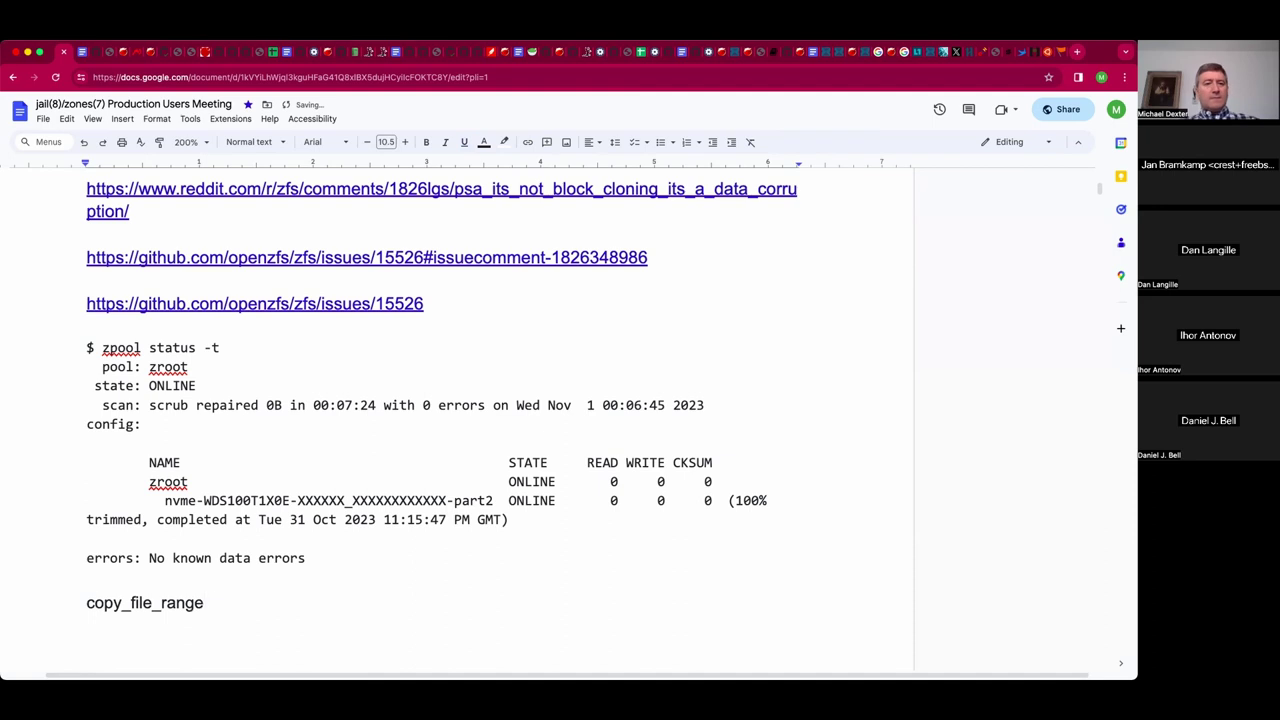
text(is the)
key(Home)
key(Delete)
text(c)
key(End)
text(system call )
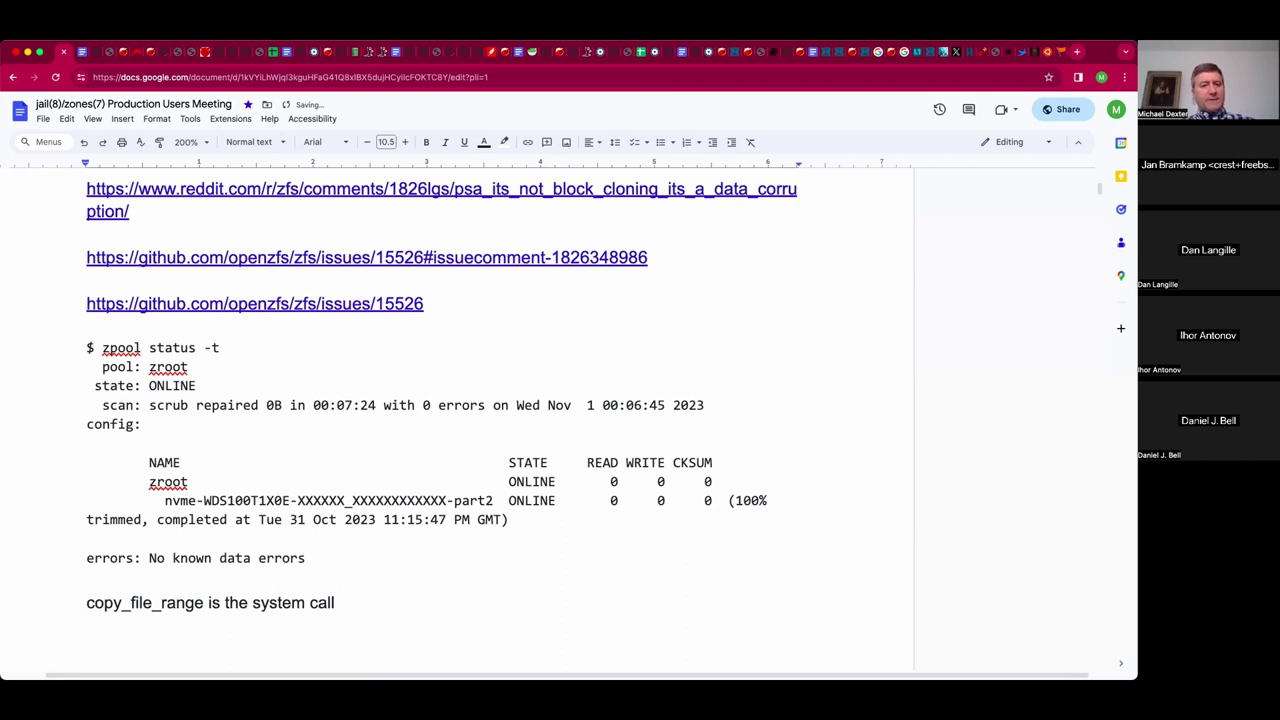
text(that performs the underlying operations.)
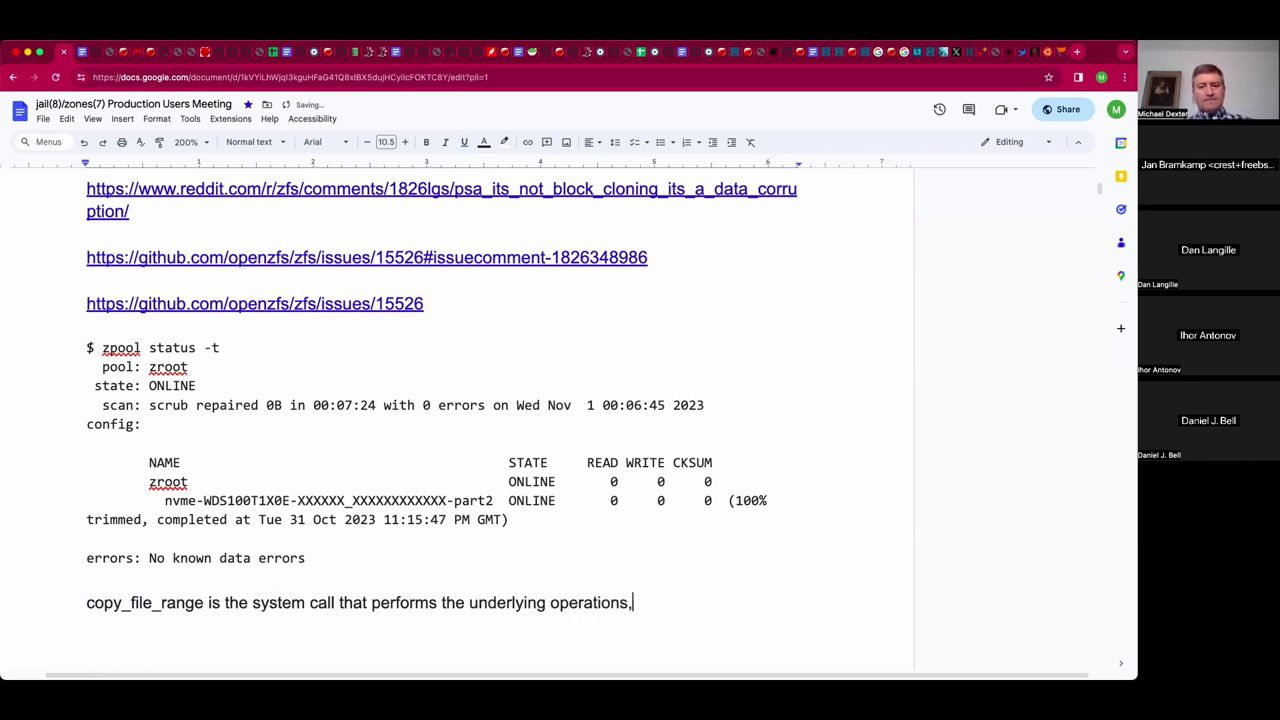
key(BackSpace)
key(BackSpace)
key(BackSpace)
key(BackSpace)
key(BackSpace)
End the copy_file_range sentence with '... predates ZFS.'.
text(ions... predates ZFS.)
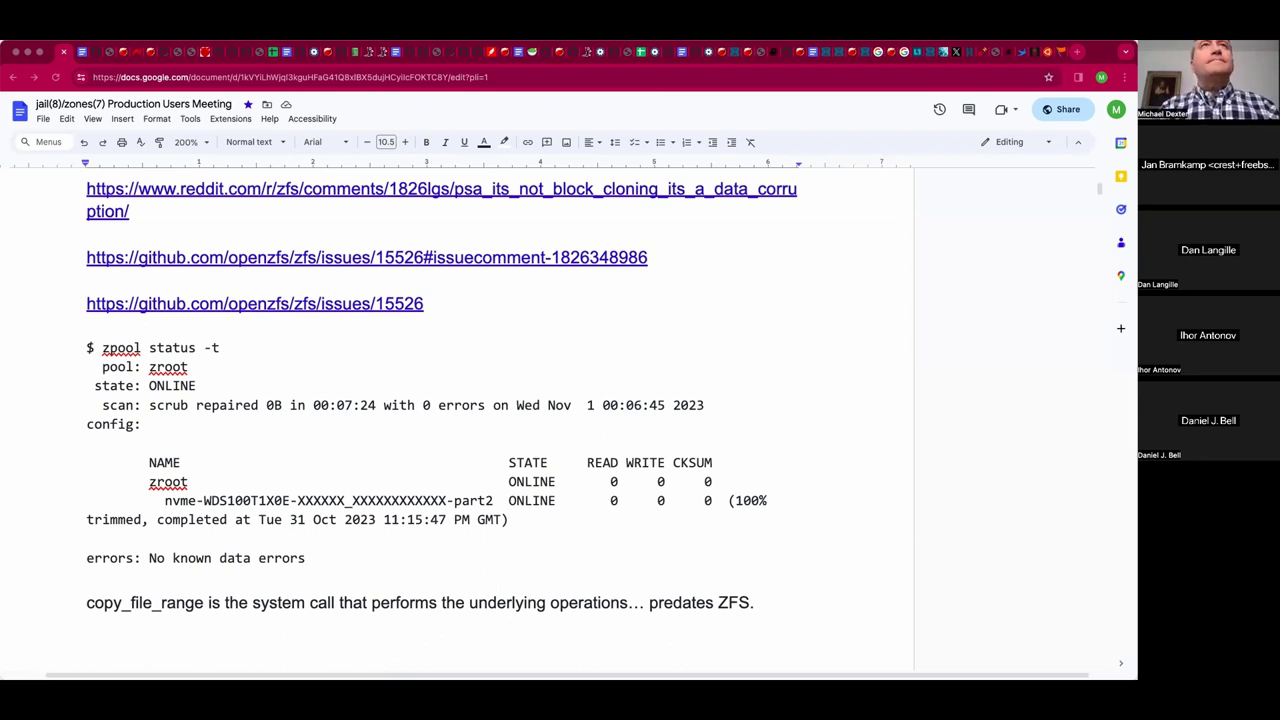
Paste the TrueNAS forum link on OpenZFS silent corruption below the copy_file_range line.
click(403, 622)
key(Return)
text(https://www.truenas.com/community/threads/silent-corruption-with-openzfs-ongoing-discussion-and-testing.114390/page-9#post-793607)
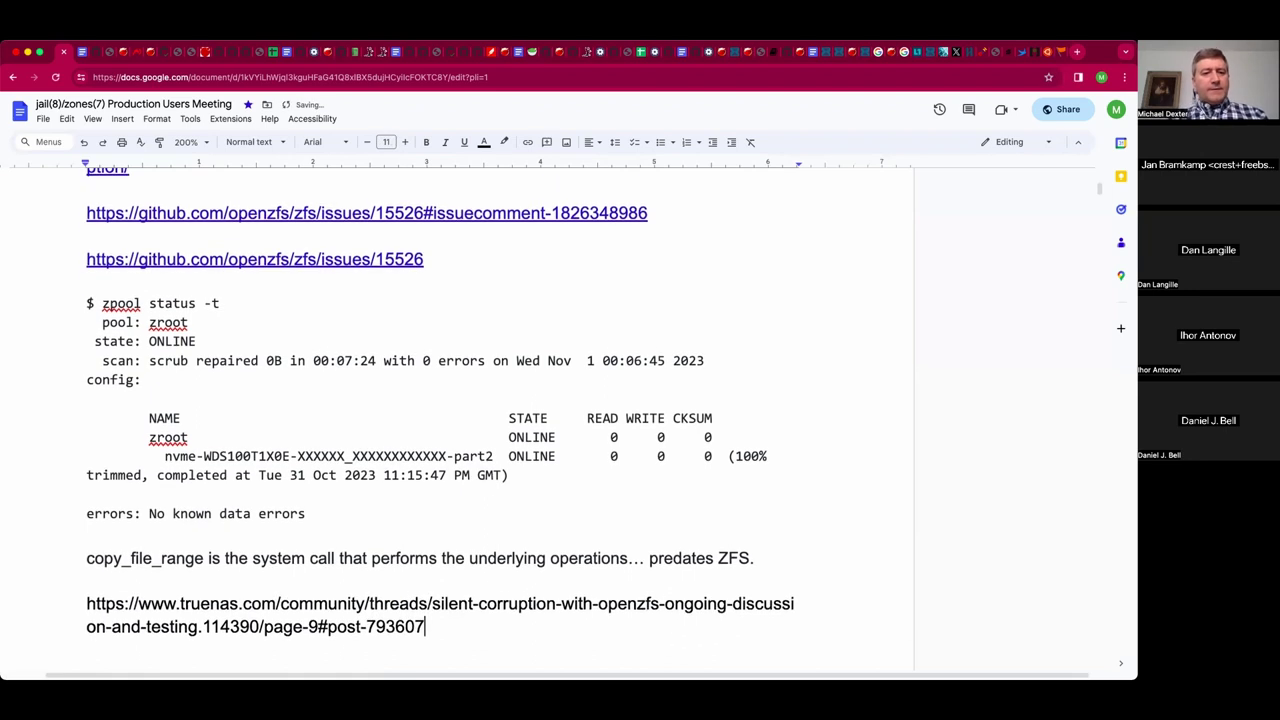
key(Return)
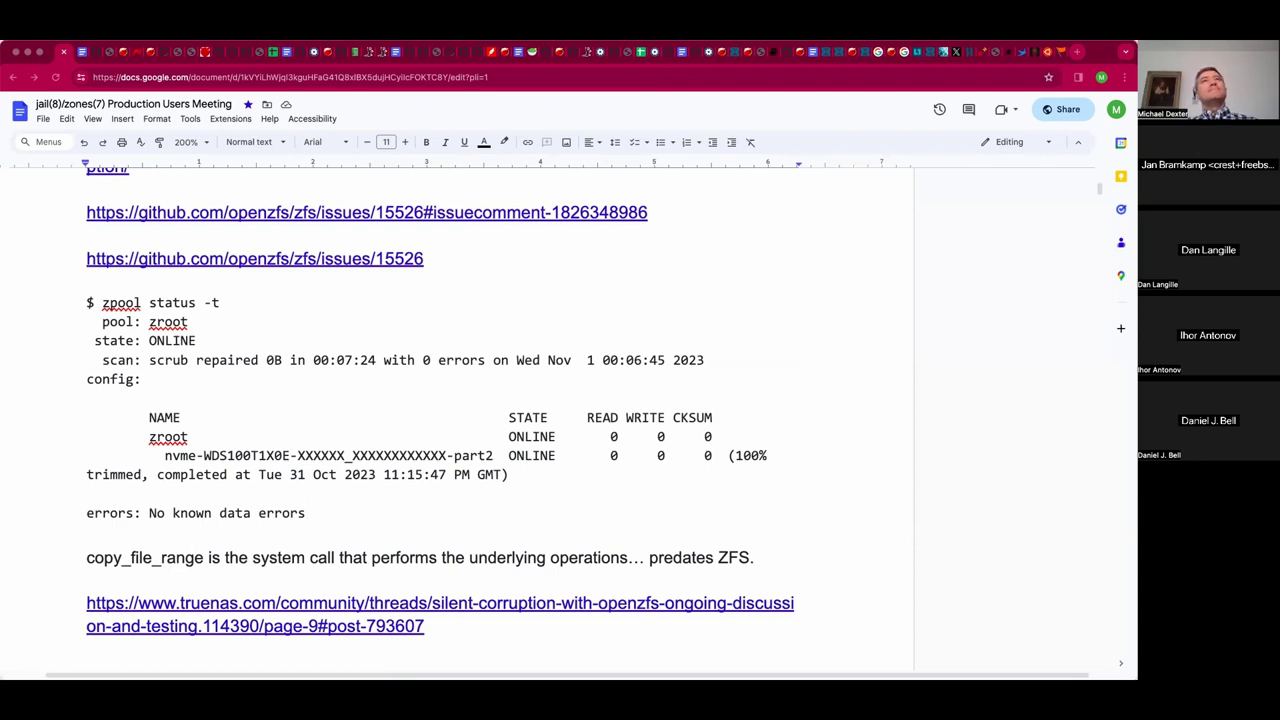
Add 'Here's a simple explanation of what is and isn't true.' hyperlinked to the copied URL.
scroll(378, 542, down, 3)
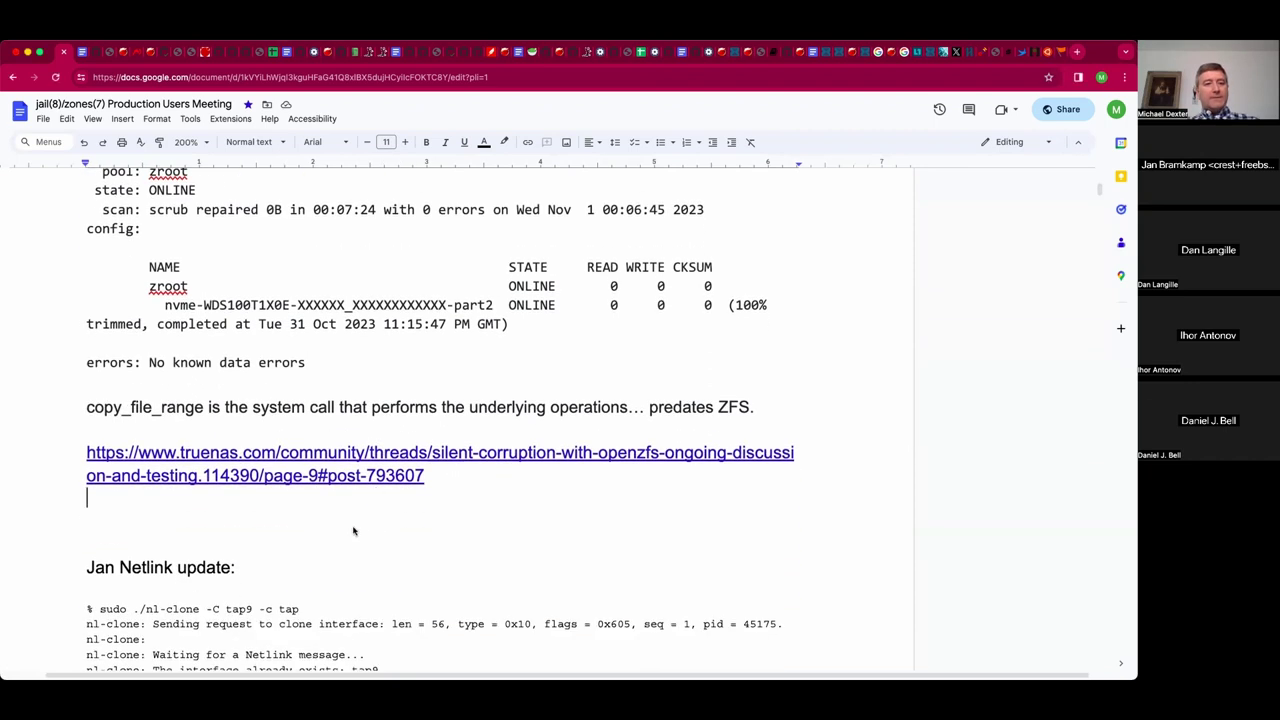
key(Return)
text(Here's a simple explanation of what is and isn't true.)
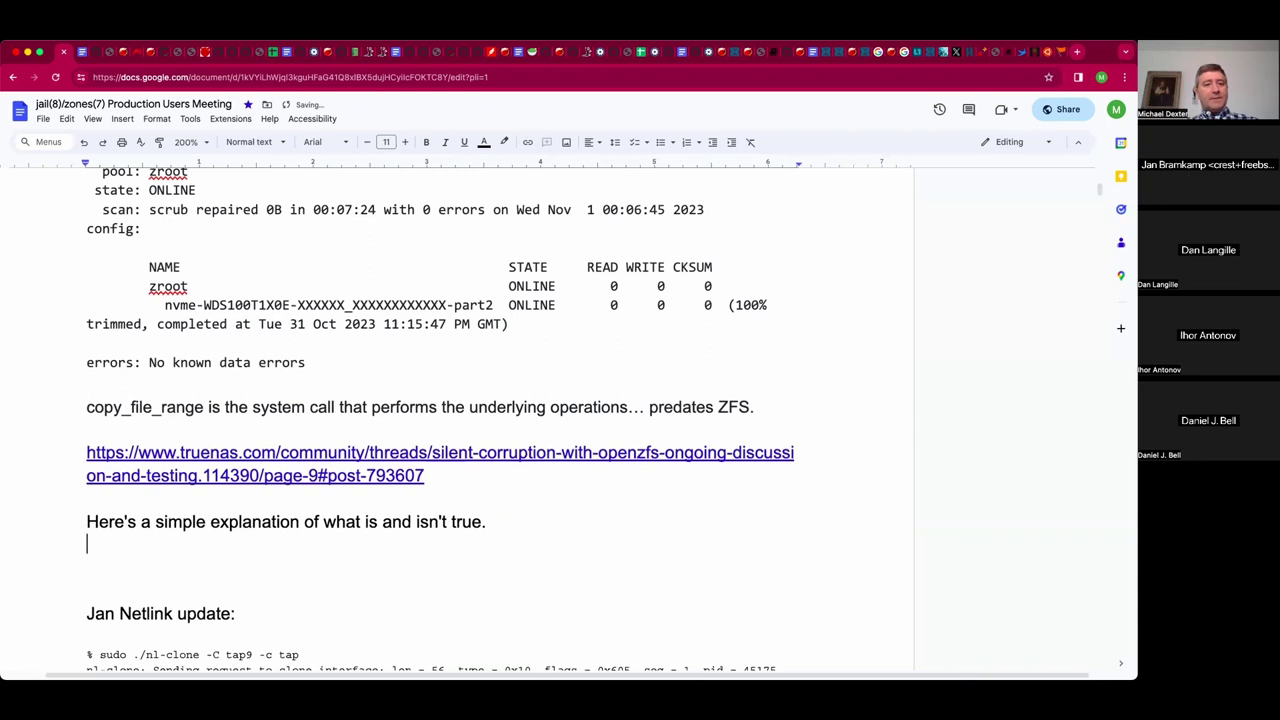
key(shift+Up)
key(super+Tab)
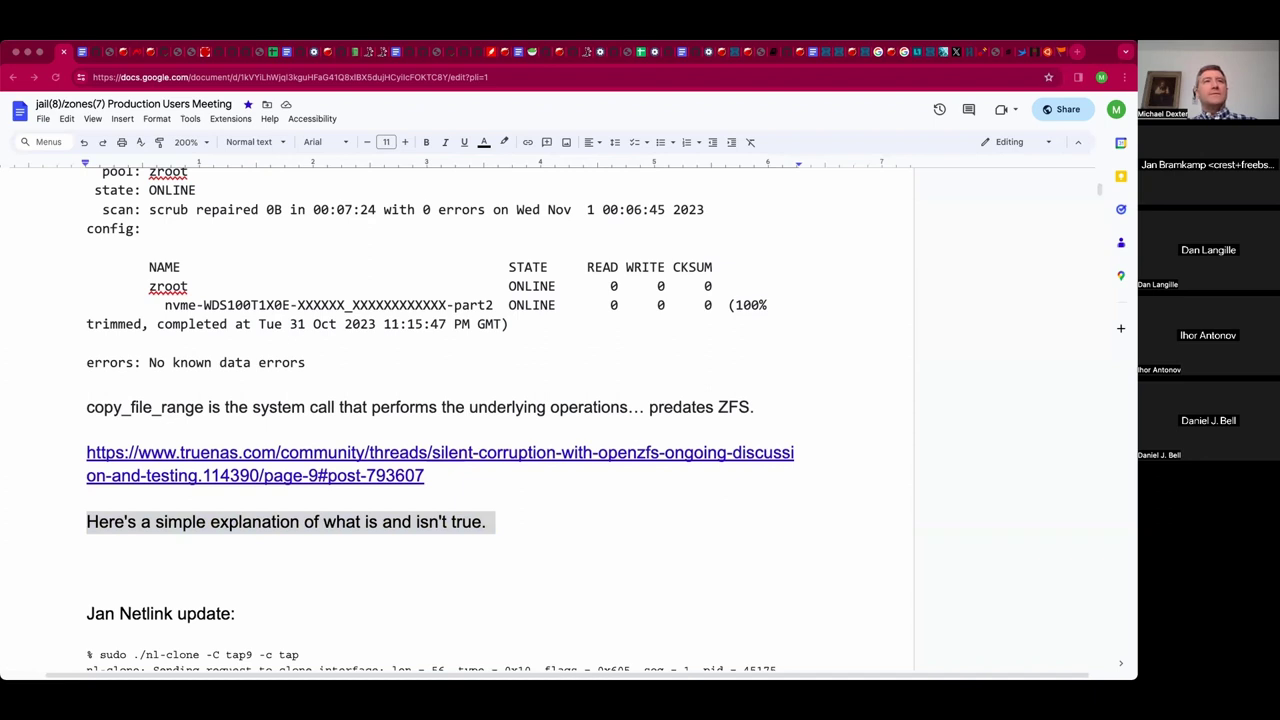
key(super+Tab)
key(ctrl+k)
key(ctrl+v)
key(Return)
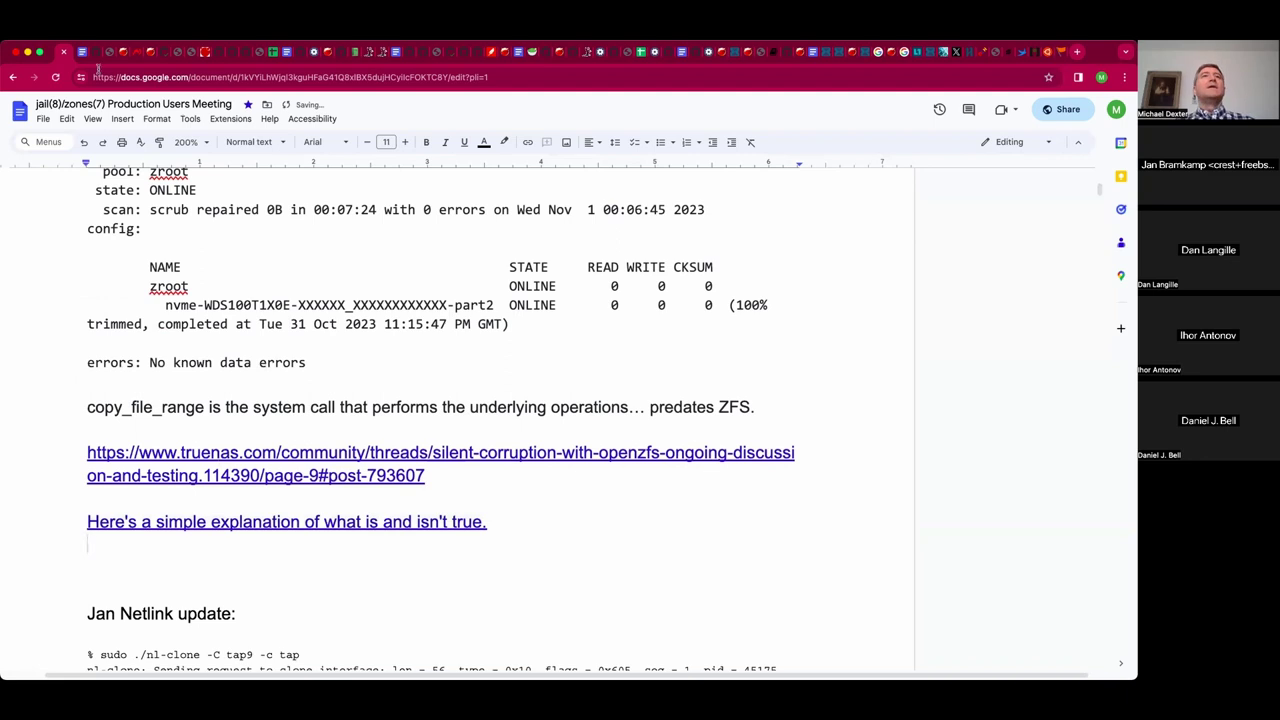
key(Down)
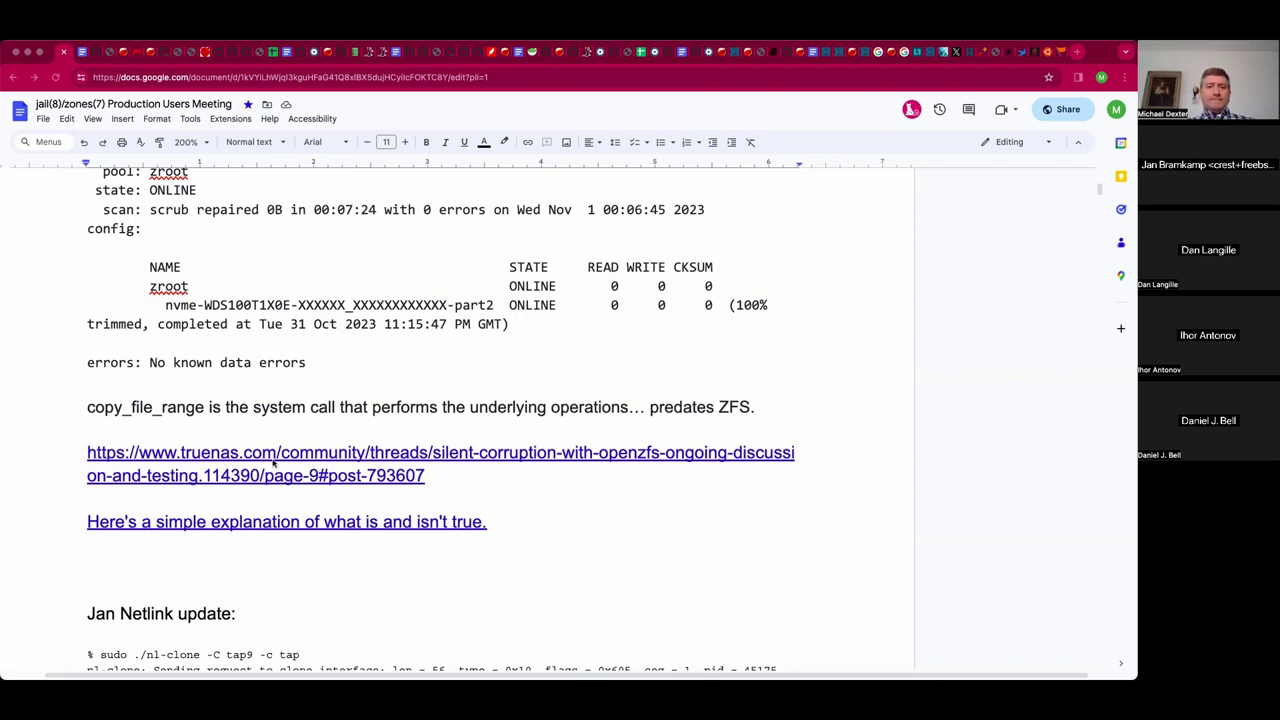
Type 'The seeks in the go code are validating?' under the link, leaving blank lines after.
click(228, 557)
scroll(228, 557, down, 1)
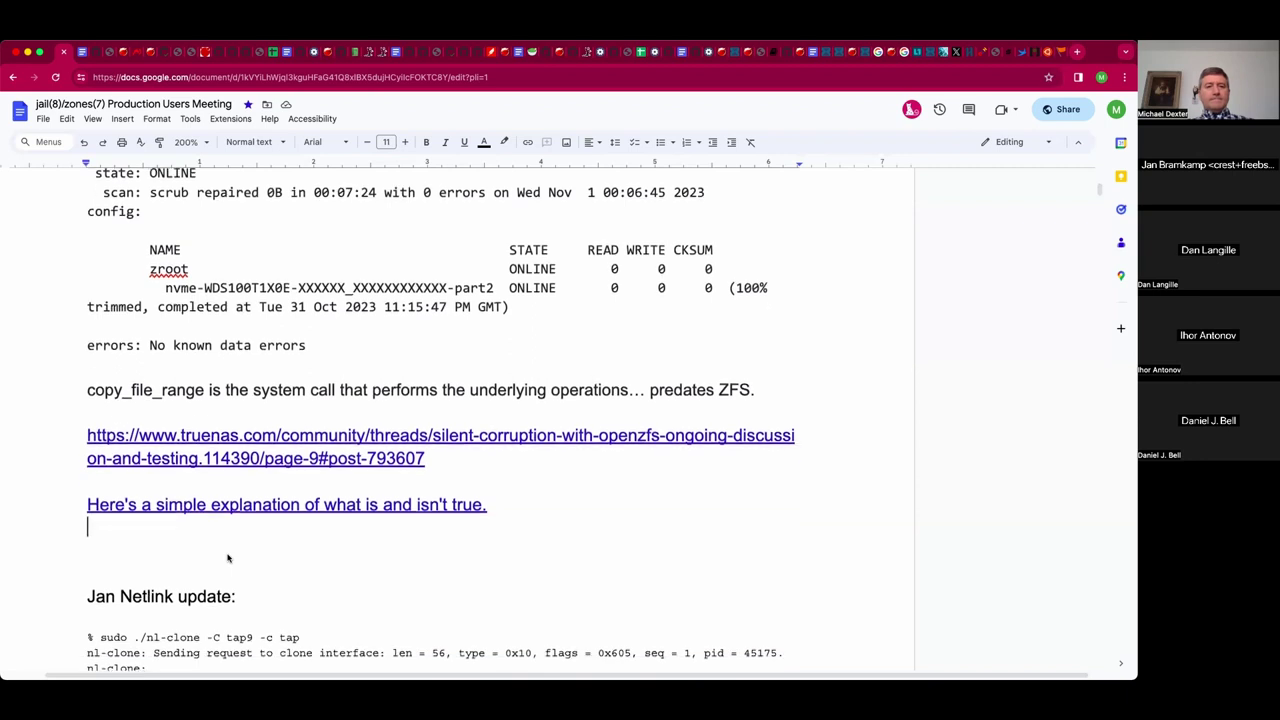
scroll(228, 557, down, 3)
scroll(228, 557, down, 1)
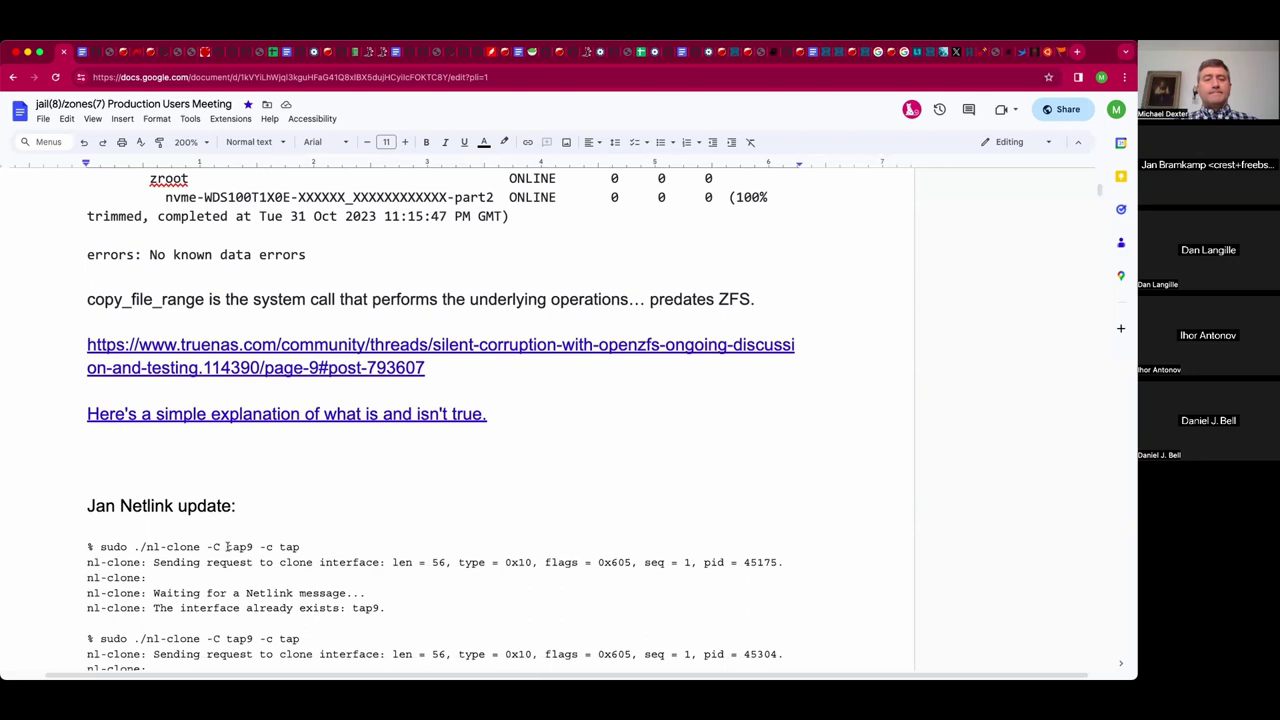
text(ZFS)
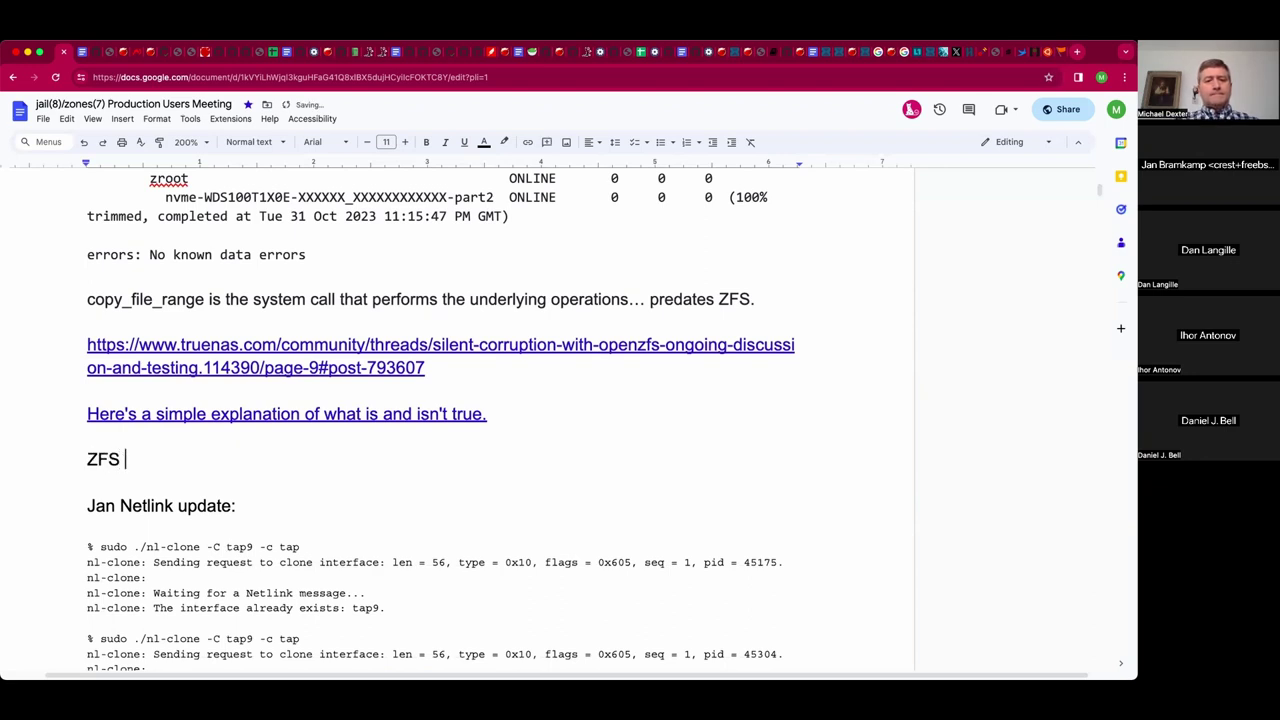
key(BackSpace)
key(BackSpace)
key(BackSpace)
text(The seeks in the go coul)
key(BackSpace)
key(BackSpace)
text(d)
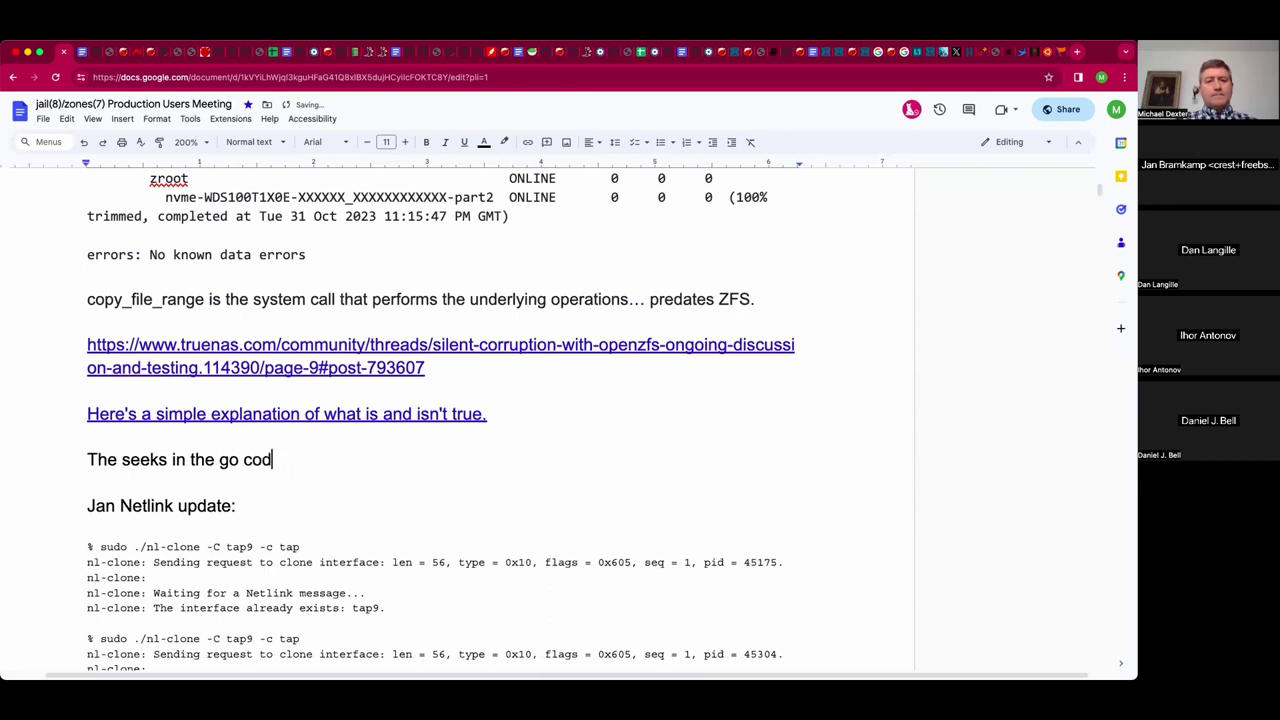
text(e are validating?)
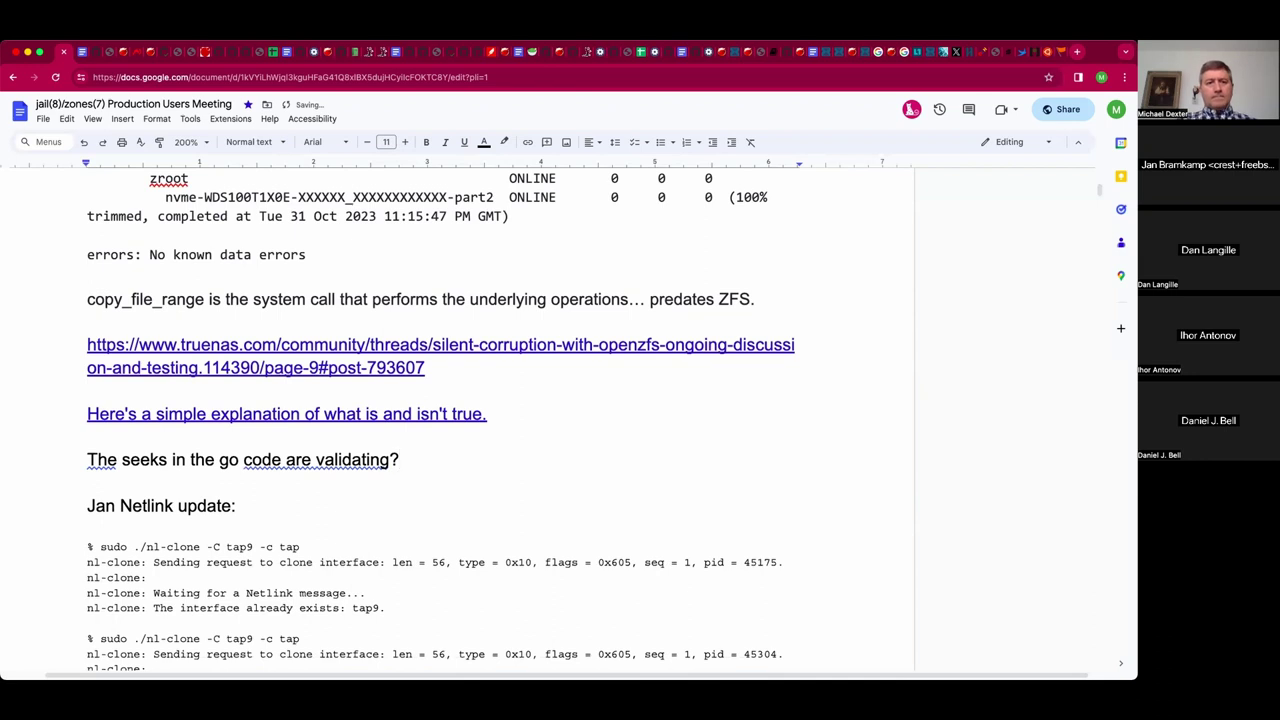
key(Return)
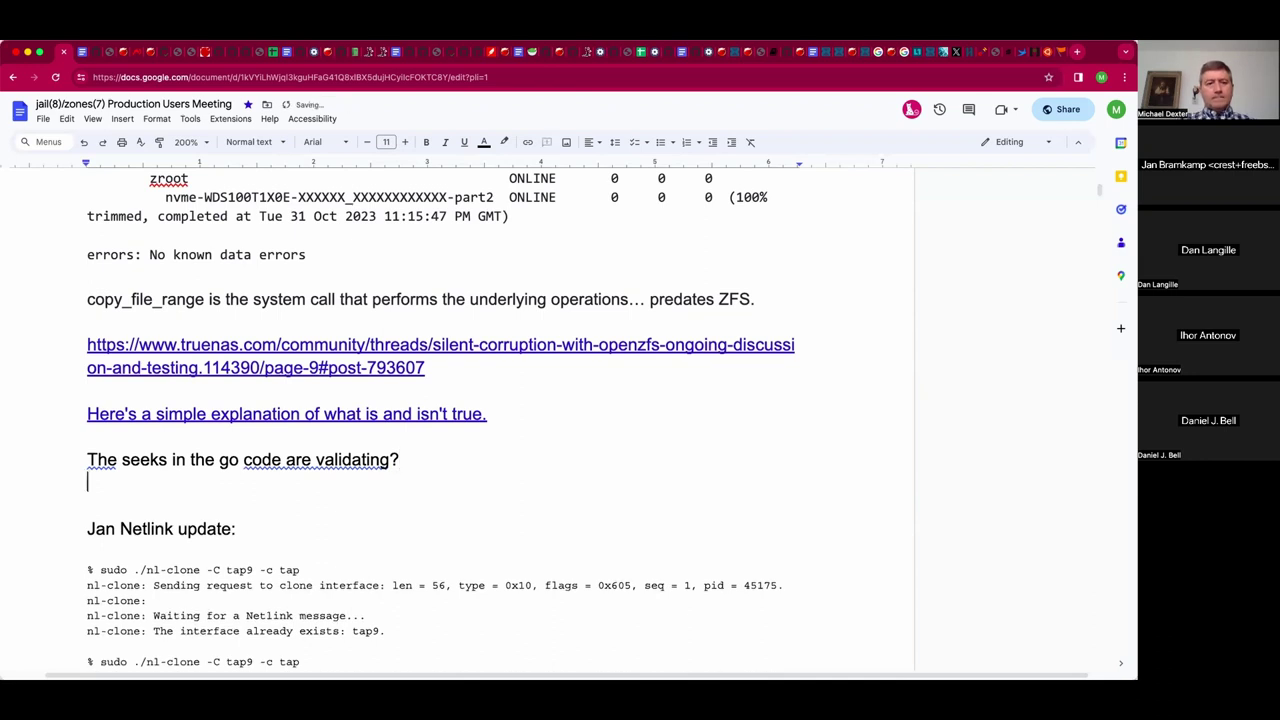
key(Return)
key(Left)
key(Left)
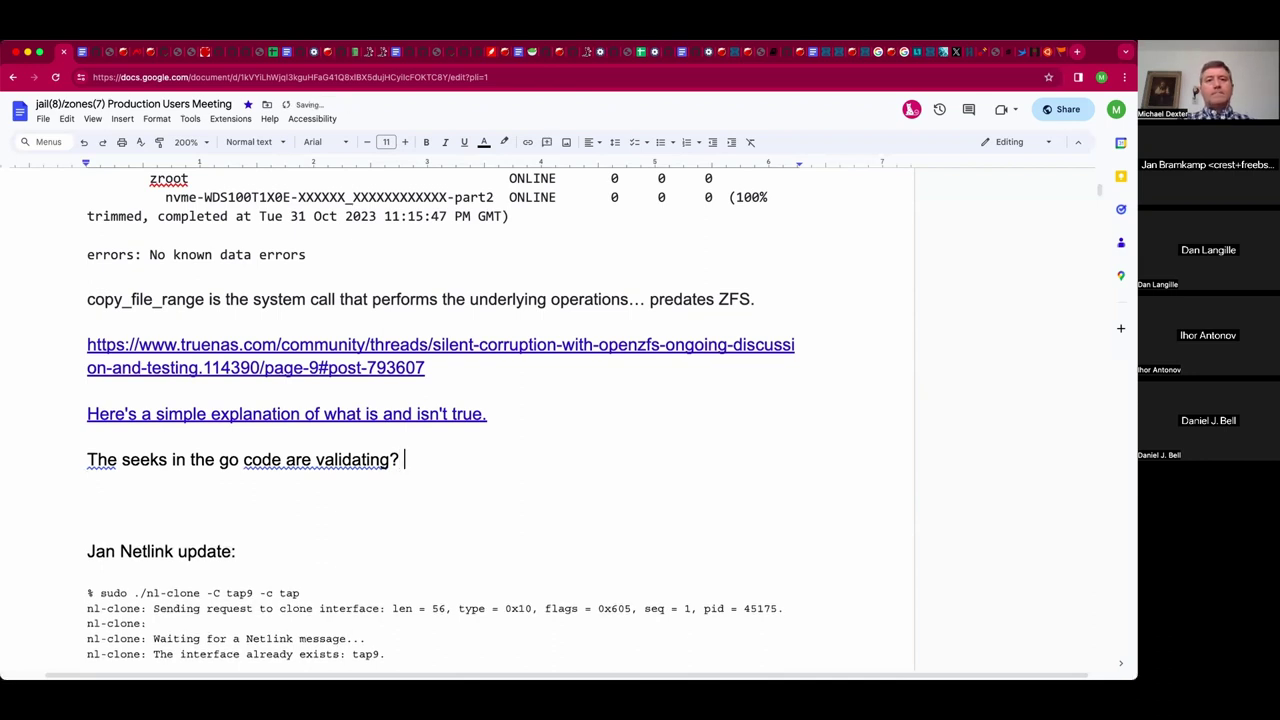
Append 'Must validate the seek!' after 'validating?' on the same line.
text(Mulst)
key(BackSpace)
key(BackSpace)
key(BackSpace)
text(st validate the seek!)
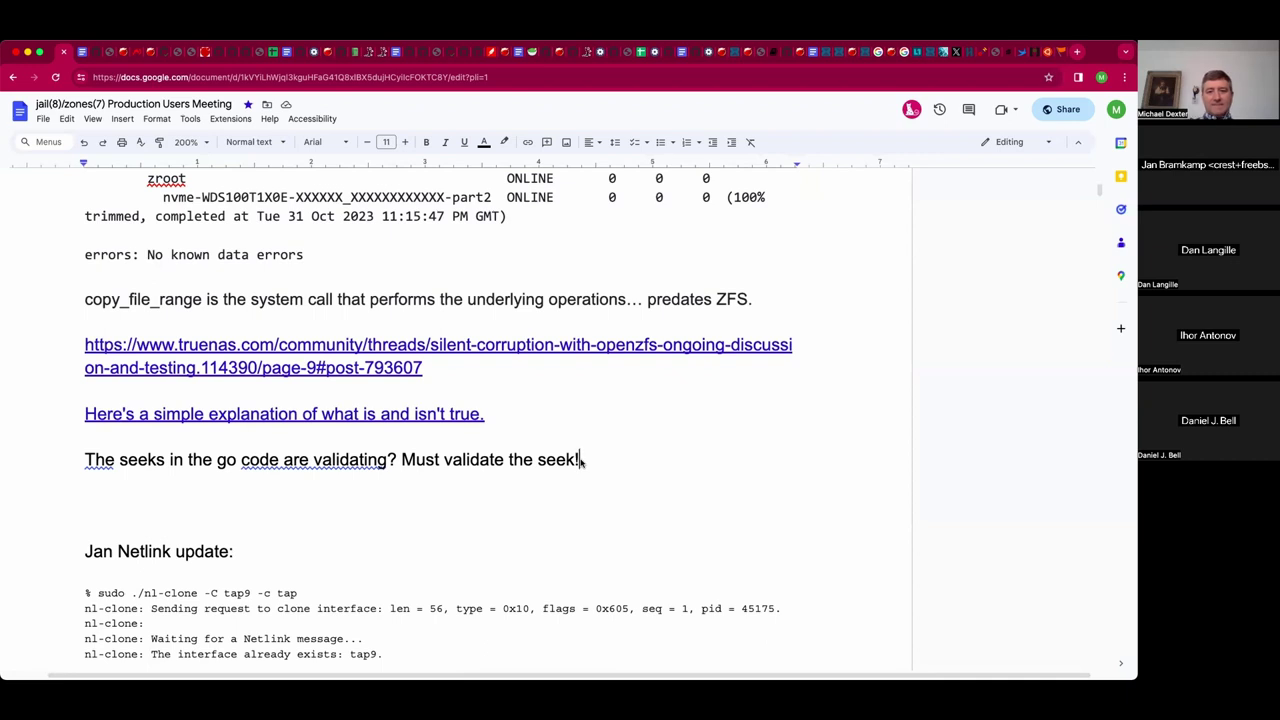
Add '(Return value of the system calls). There is PoC code that will reproduce the issue over time.'.
text((Return value of the system ca)
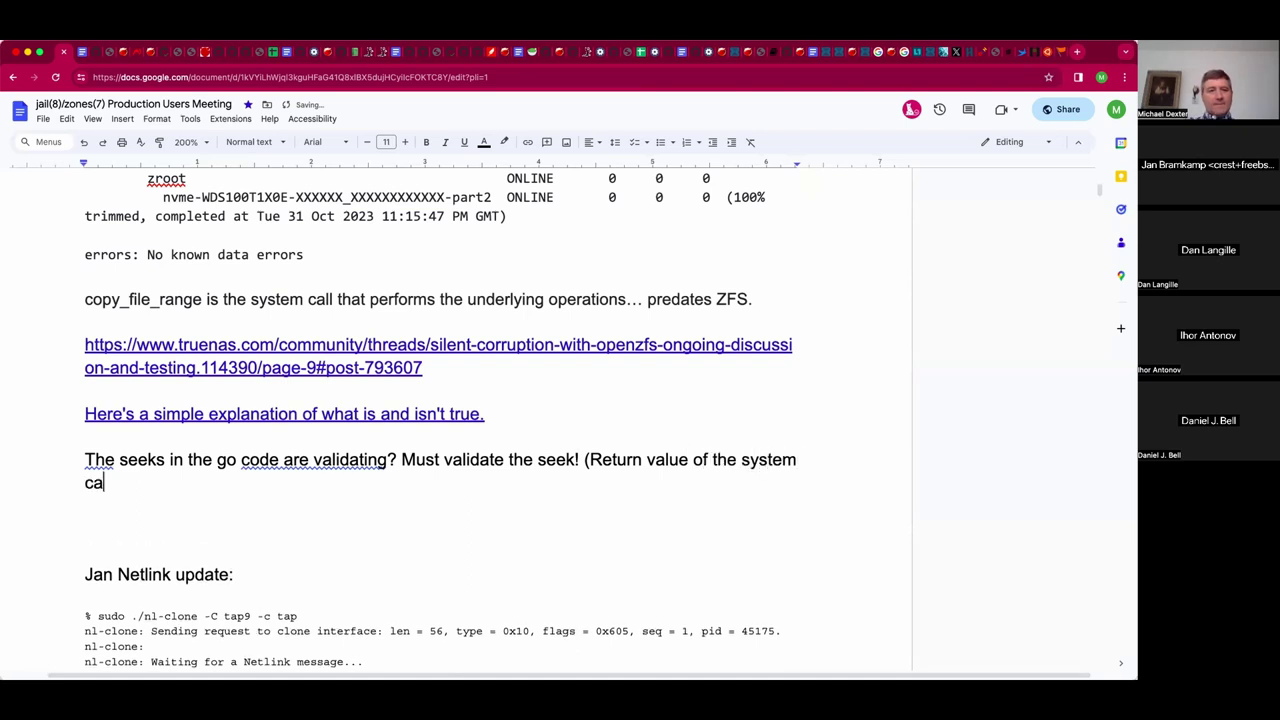
text(lls))
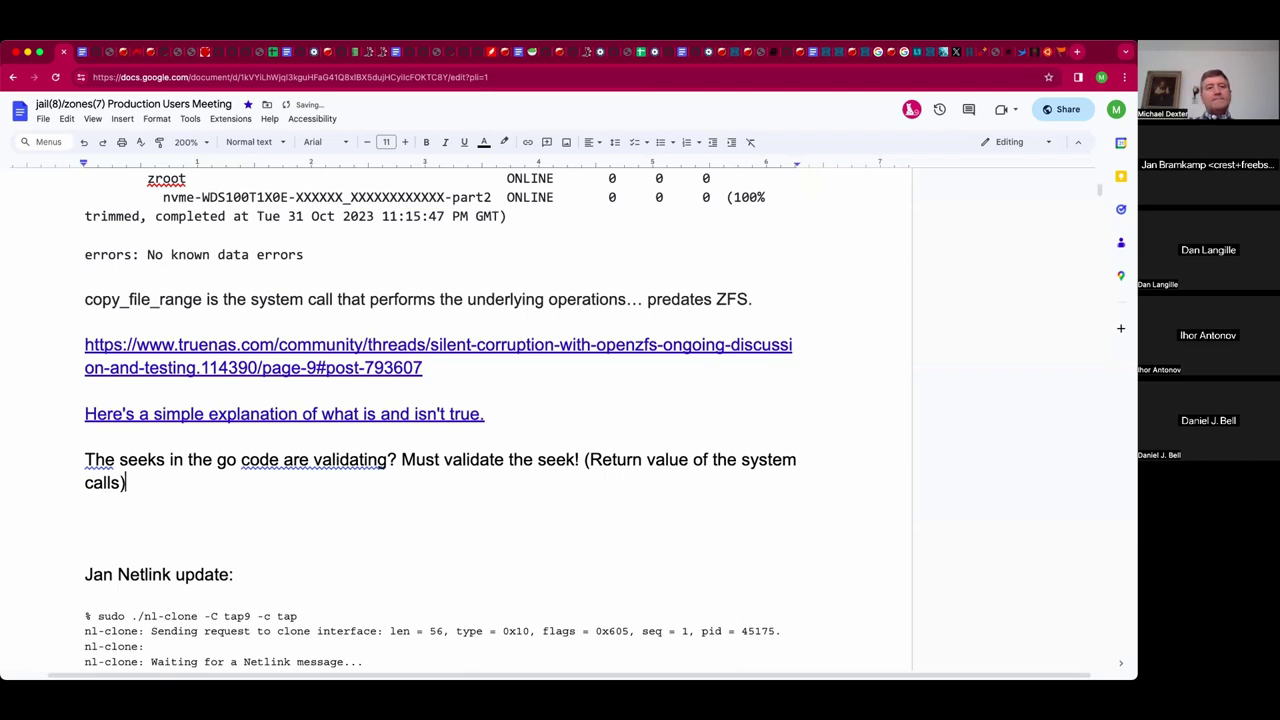
text(. There is P)
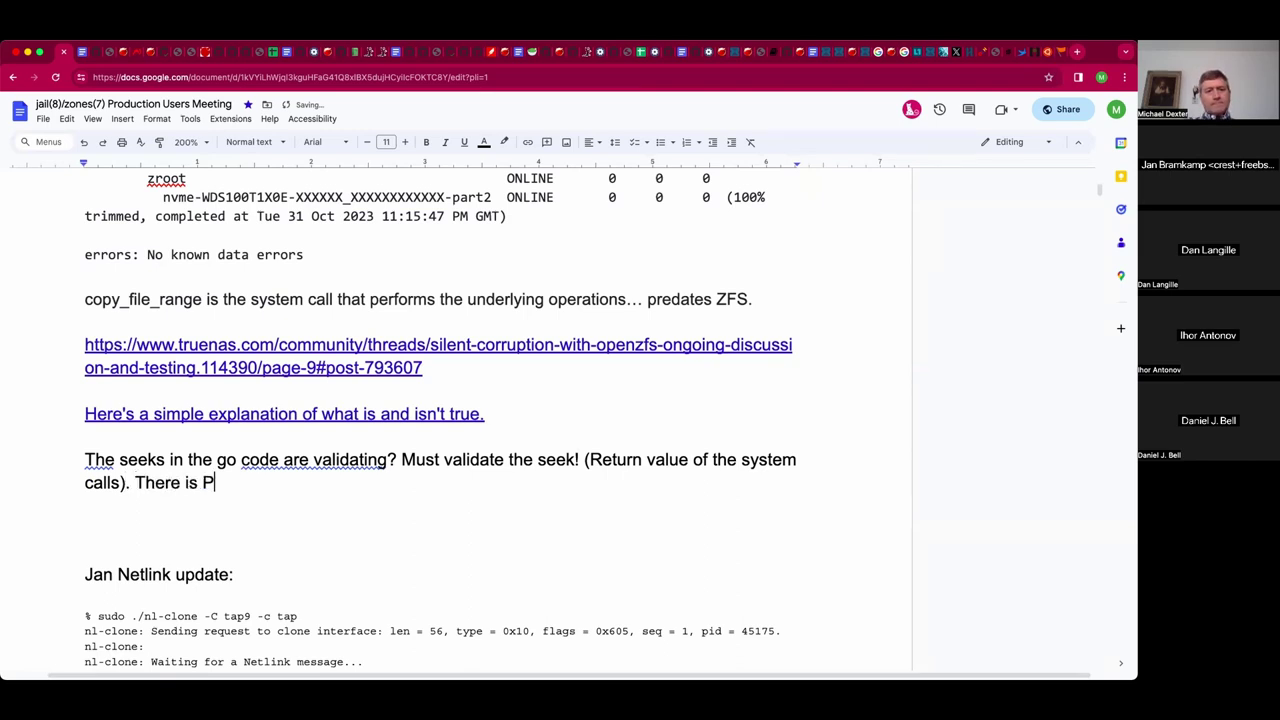
text(oC code that will reproduce)
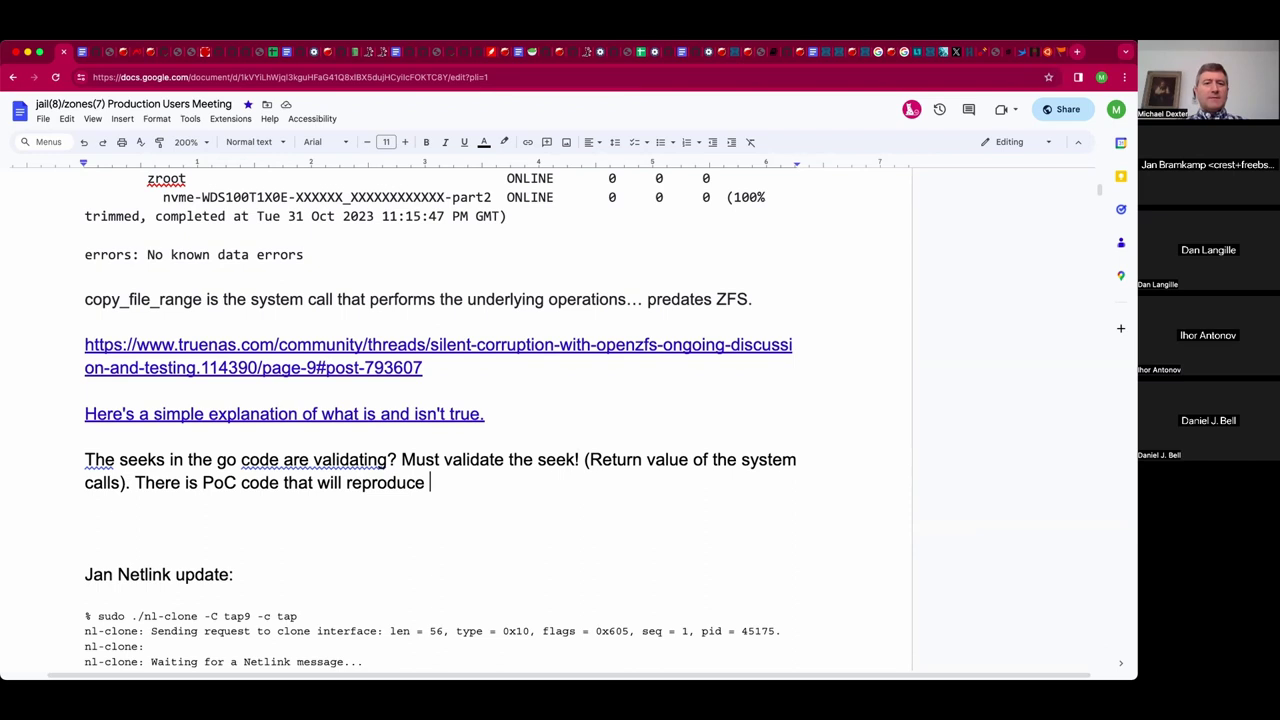
text(the issue over time.)
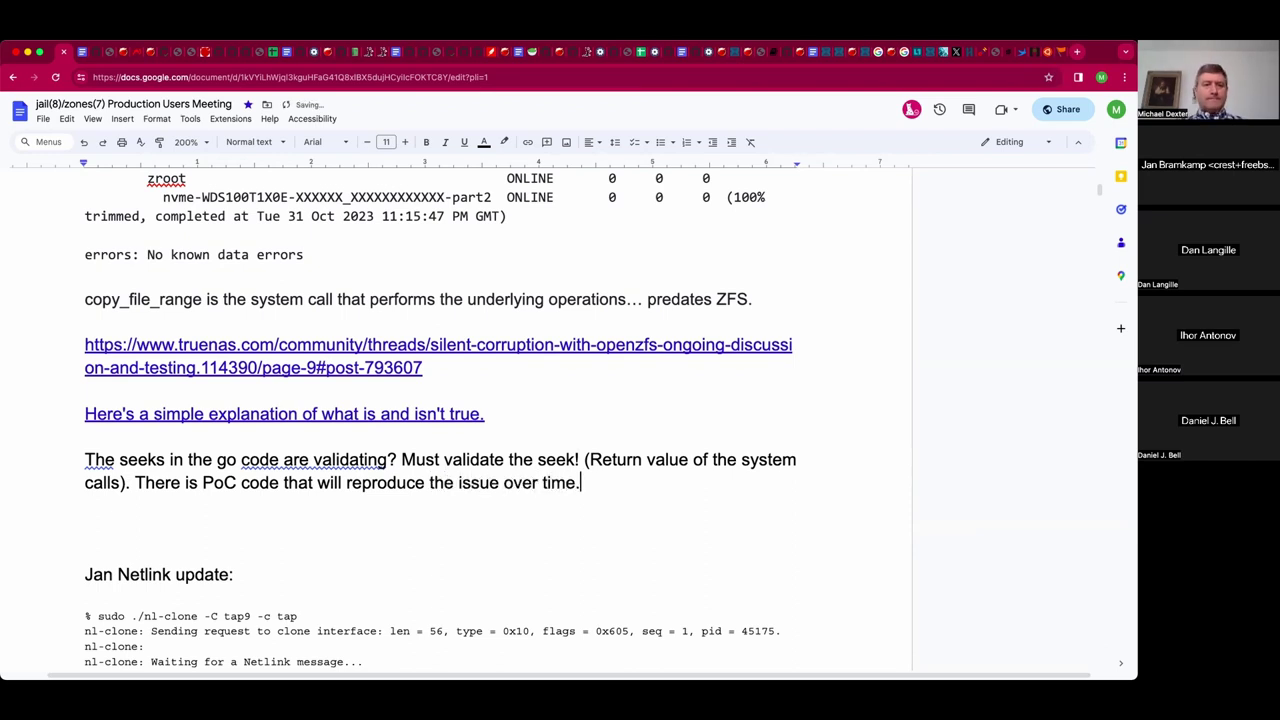
scroll(440, 420, down, 1)
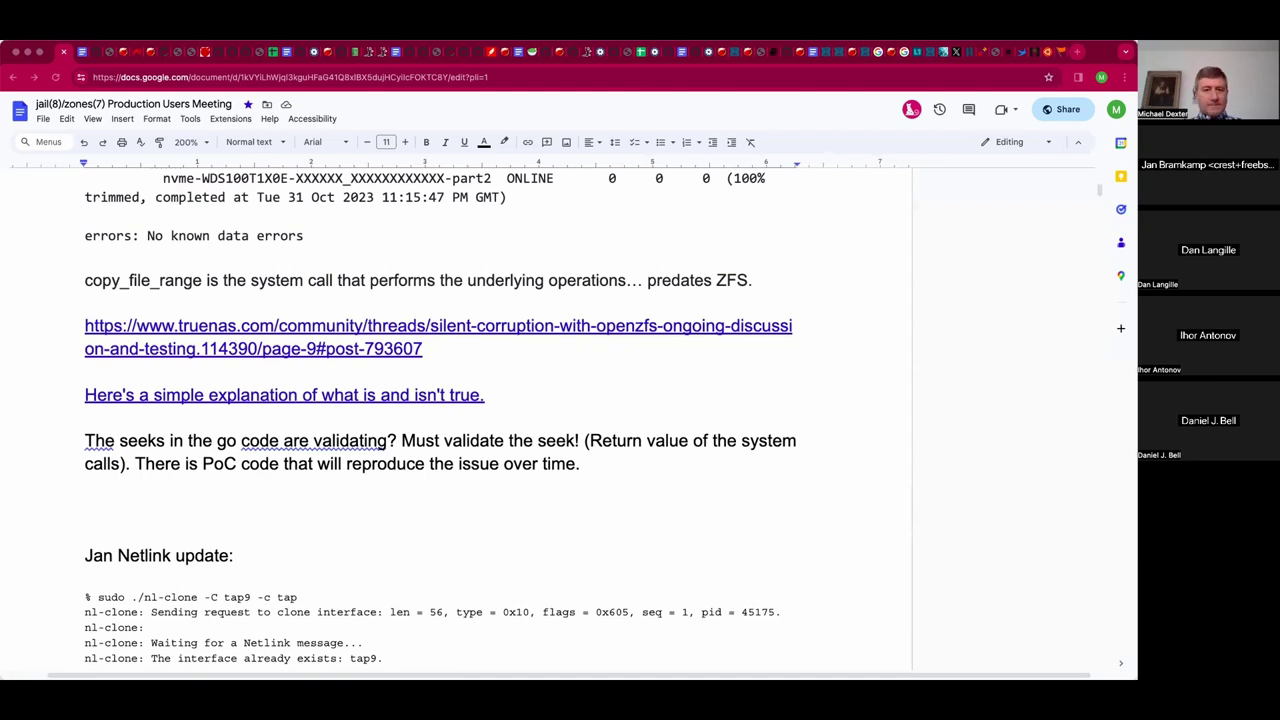
scroll(270, 288, up, 2)
scroll(270, 288, up, 1)
scroll(270, 288, up, 1)
scroll(270, 288, up, 1)
scroll(269, 287, down, 1)
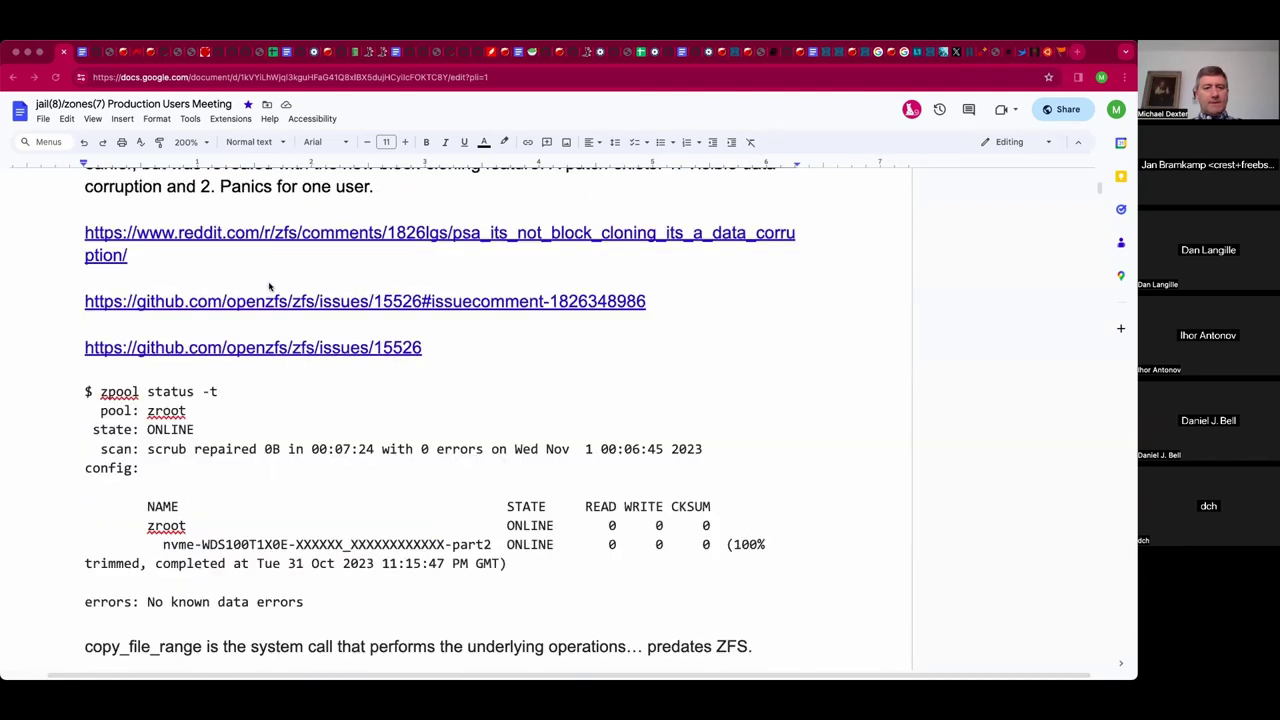
scroll(269, 287, down, 1)
scroll(269, 287, down, 2)
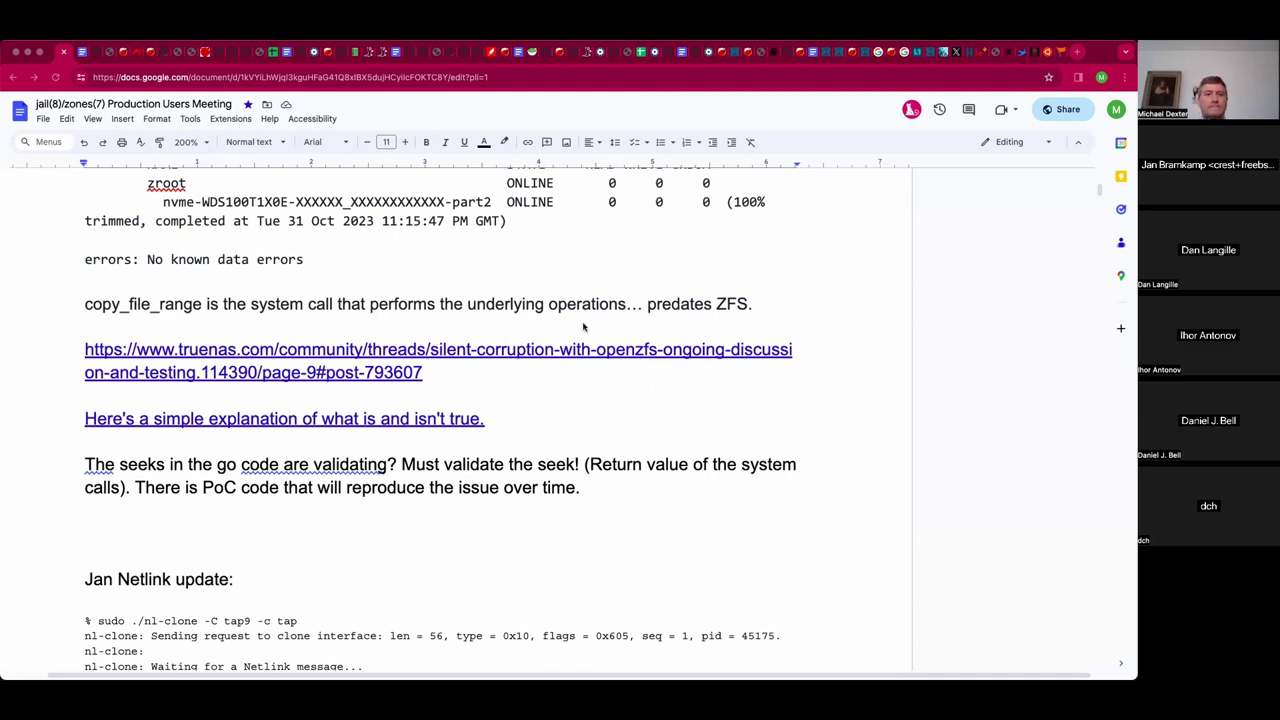
Write the 14.0 note recording that an attendee is interesting in Jail .include.
click(395, 532)
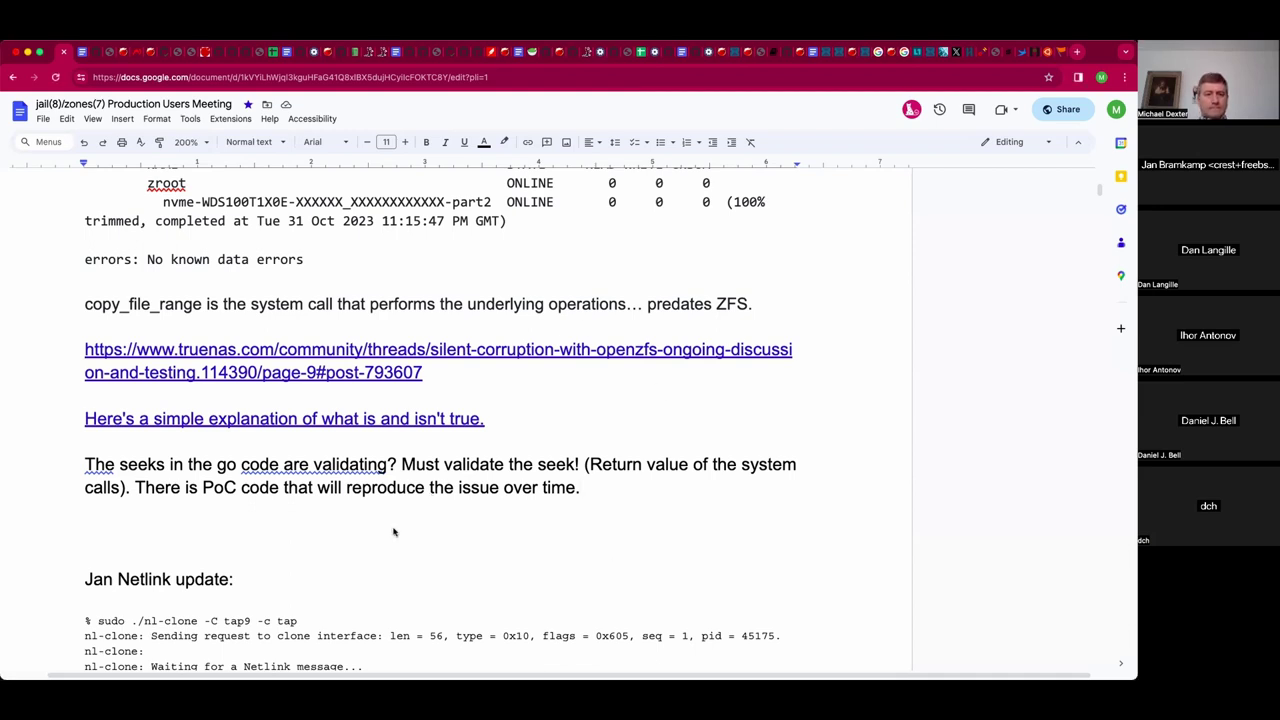
click(395, 532)
text(14.0: C)
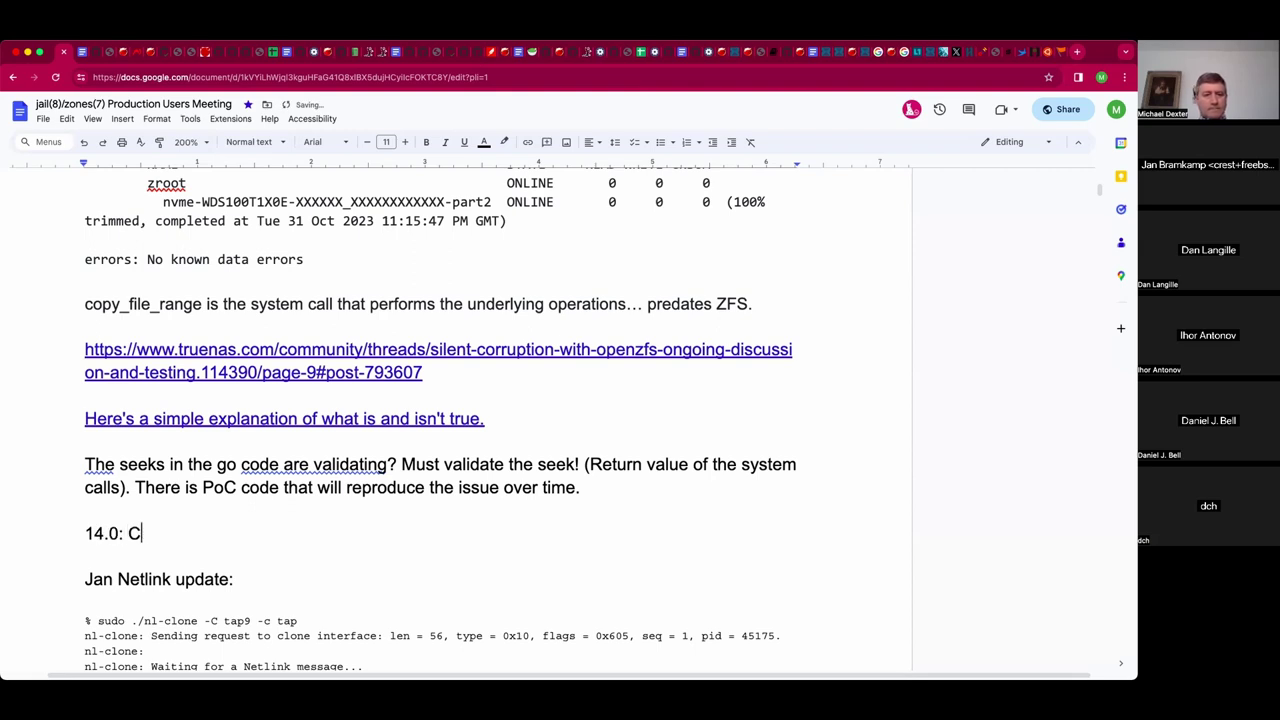
key(BackSpace)
text(Danlie)
key(BackSpace)
key(BackSpace)
text(iel B is interesting in )
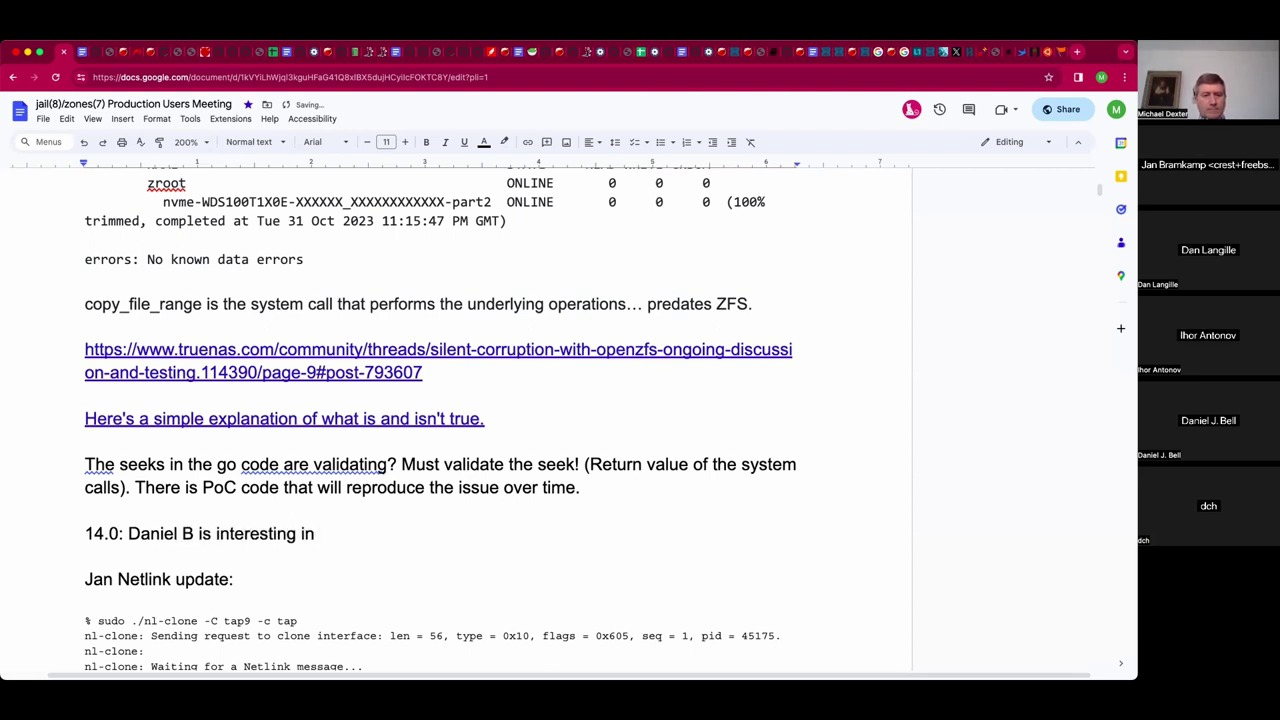
text(Jail .include)
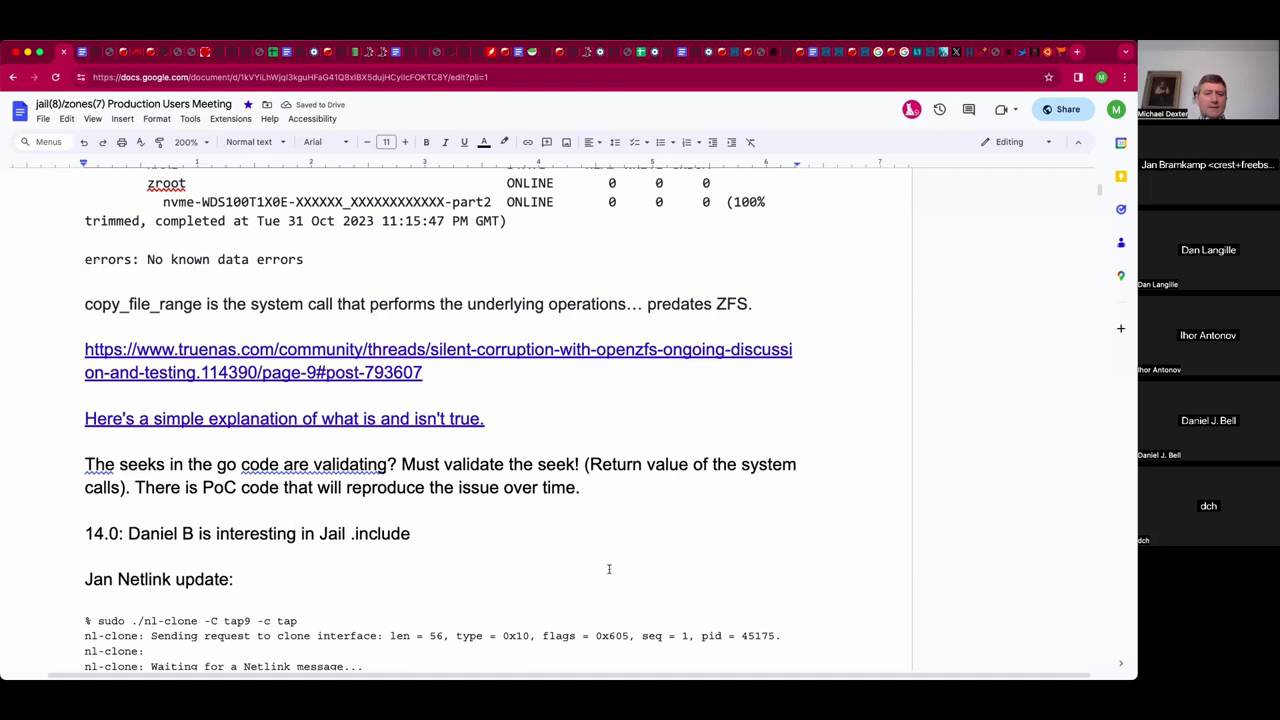
scroll(608, 510, down, 3)
Insert a blank line after the 14.0 note and scroll down to the Net result sentence.
scroll(608, 510, down, 1)
scroll(608, 510, down, 1)
scroll(608, 510, down, 1)
scroll(608, 510, down, 1)
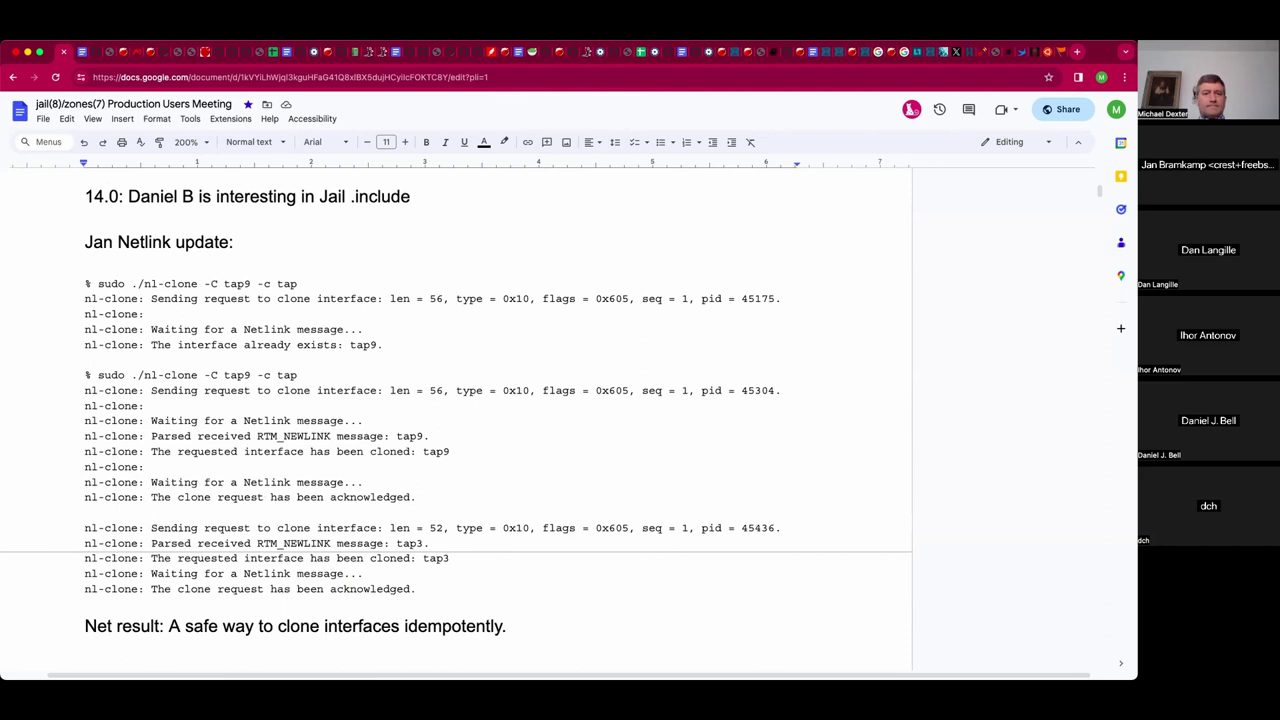
key(Return)
key(Return)
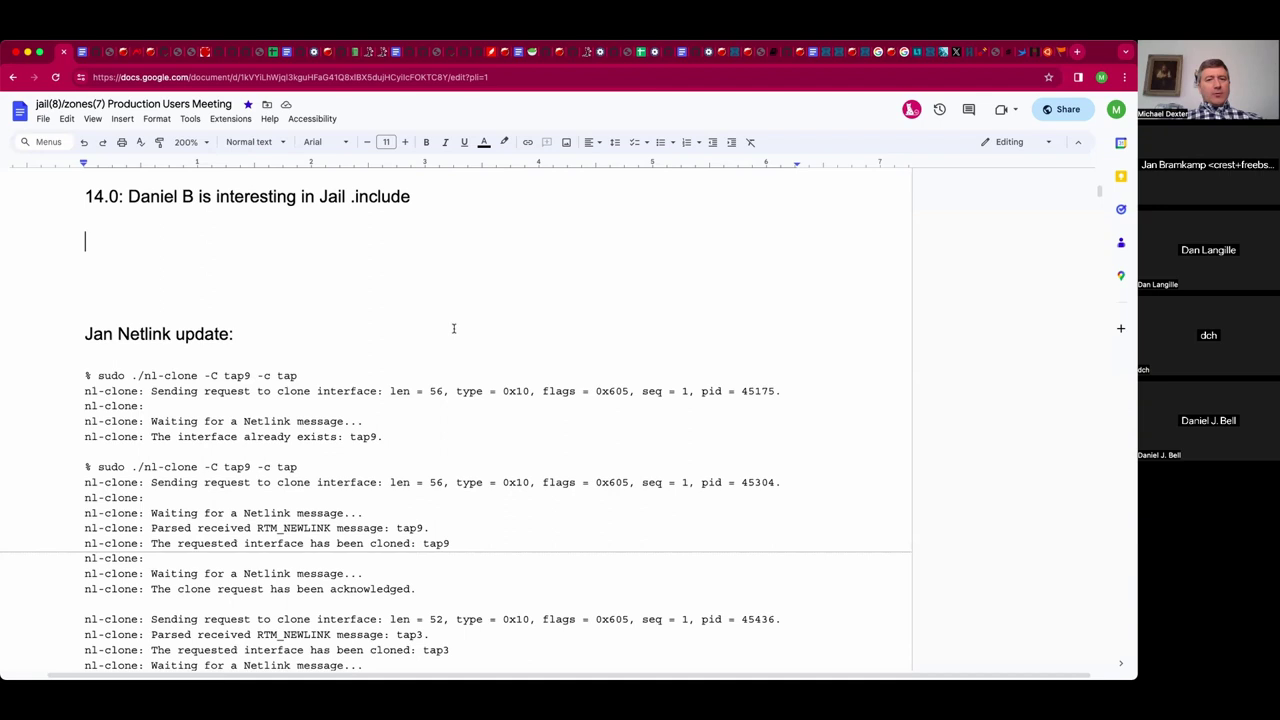
scroll(453, 328, down, 2)
scroll(453, 328, down, 1)
scroll(453, 328, down, 1)
scroll(453, 328, up, 1)
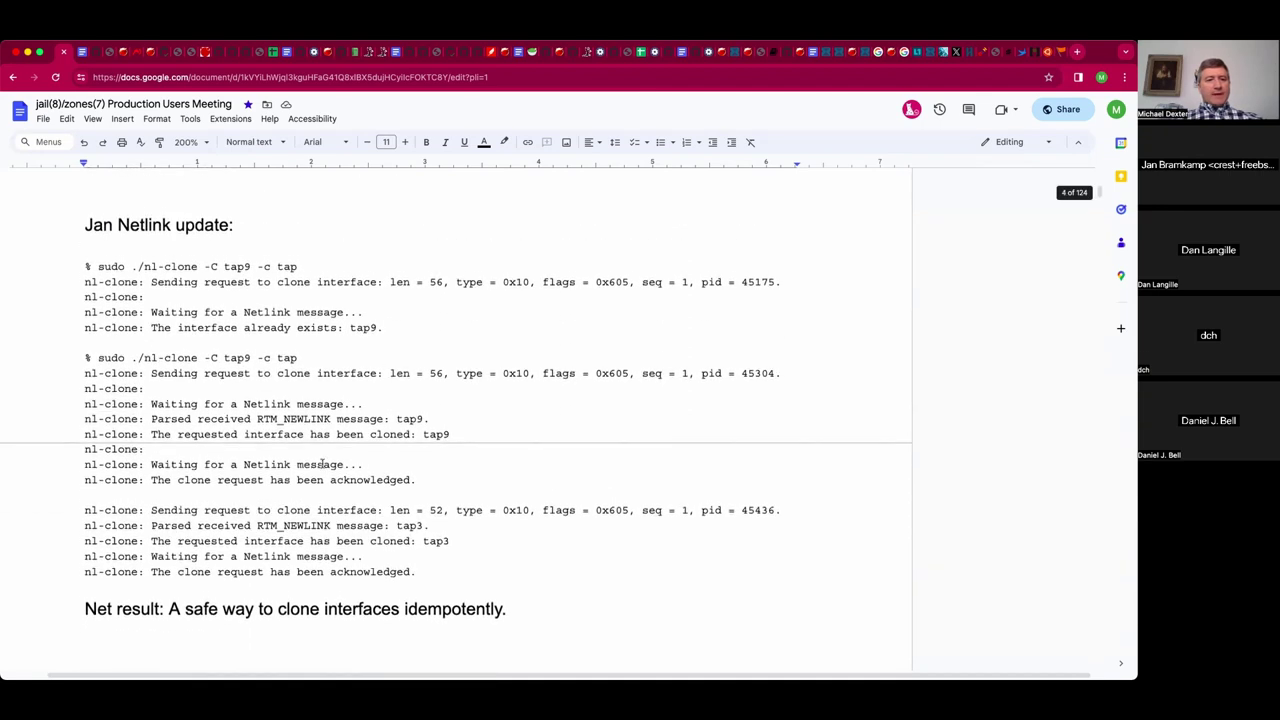
Move the 'Net result' sentence up to just below the 14.0 note.
triple_click(245, 607)
key(ctrl+c)
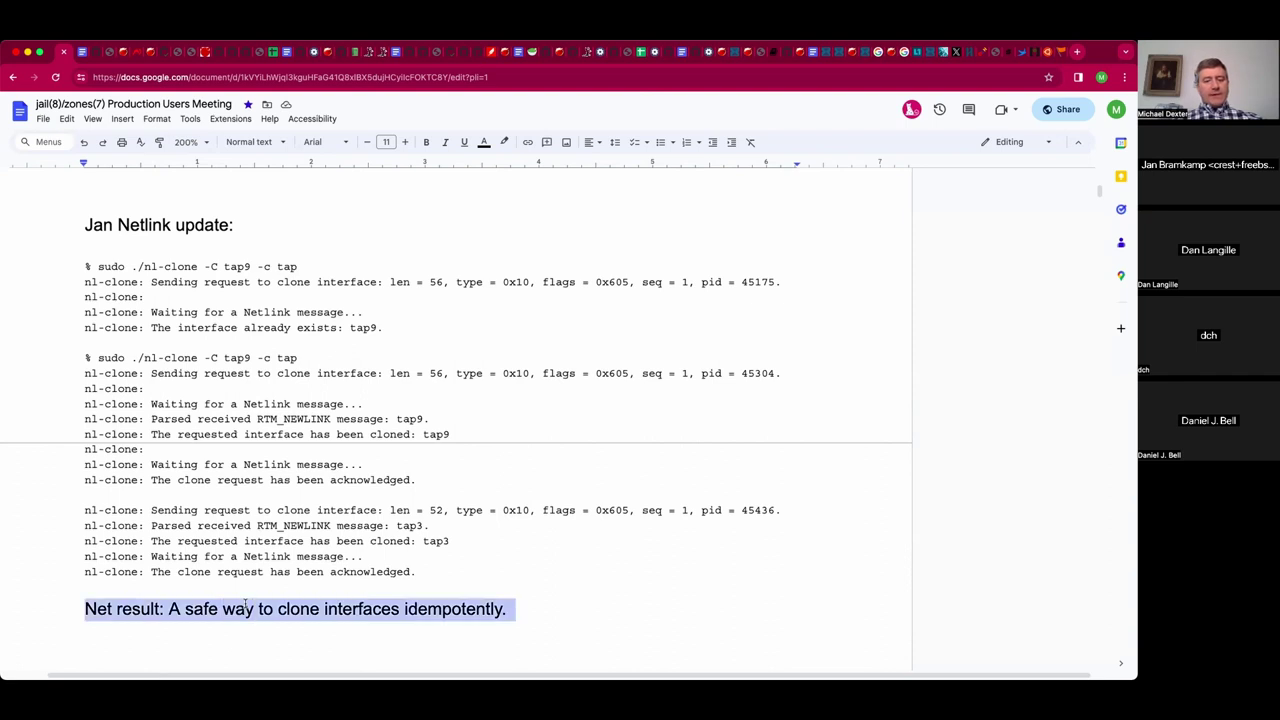
key(BackSpace)
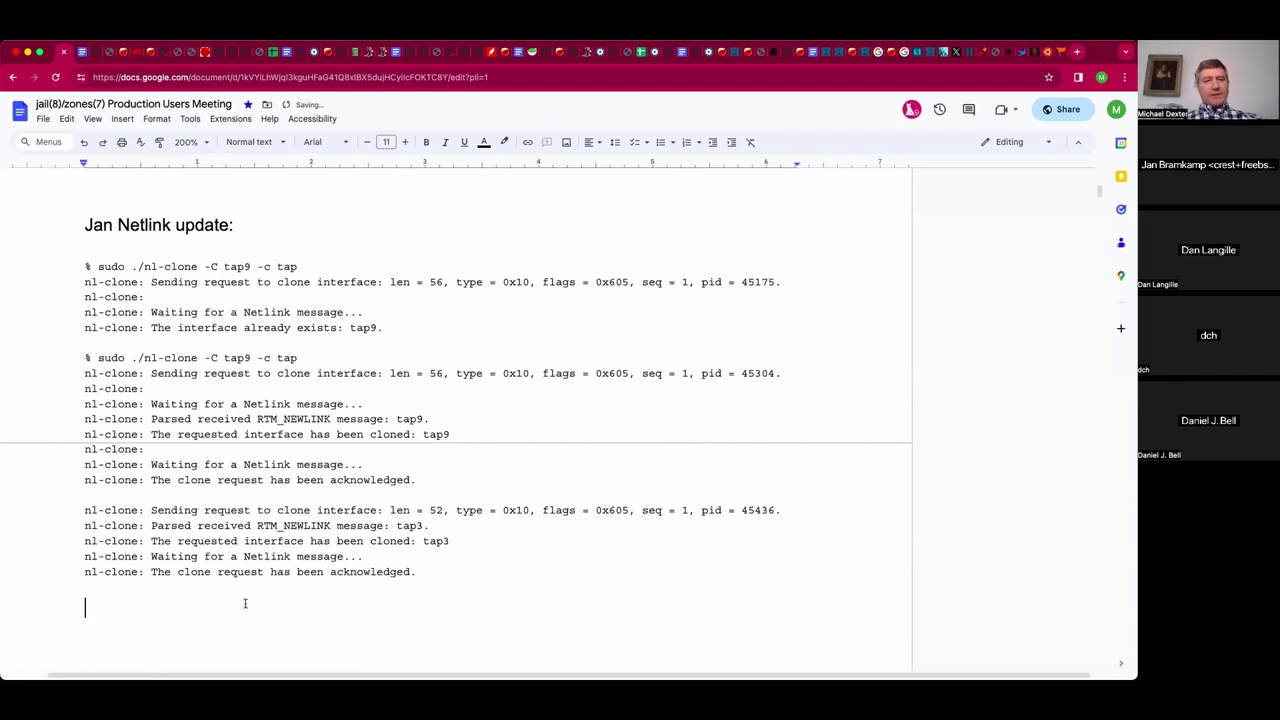
scroll(230, 470, up, 3)
key(ctrl+v)
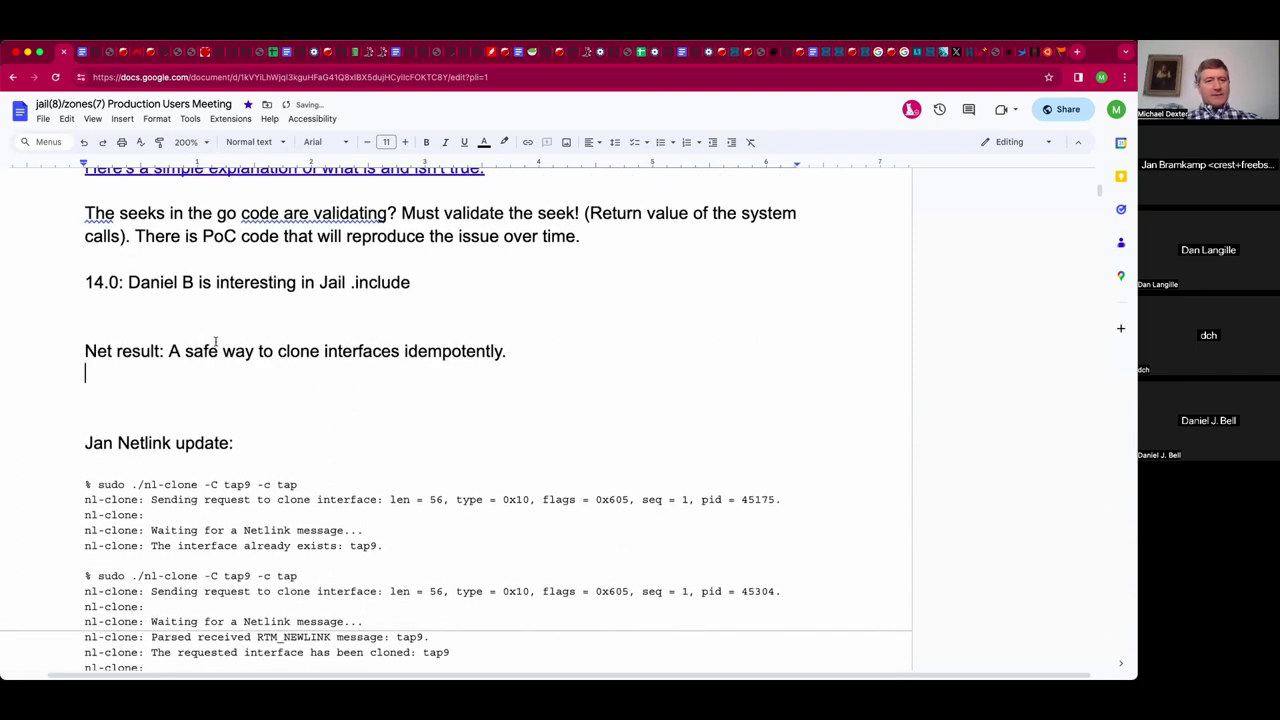
key(Up)
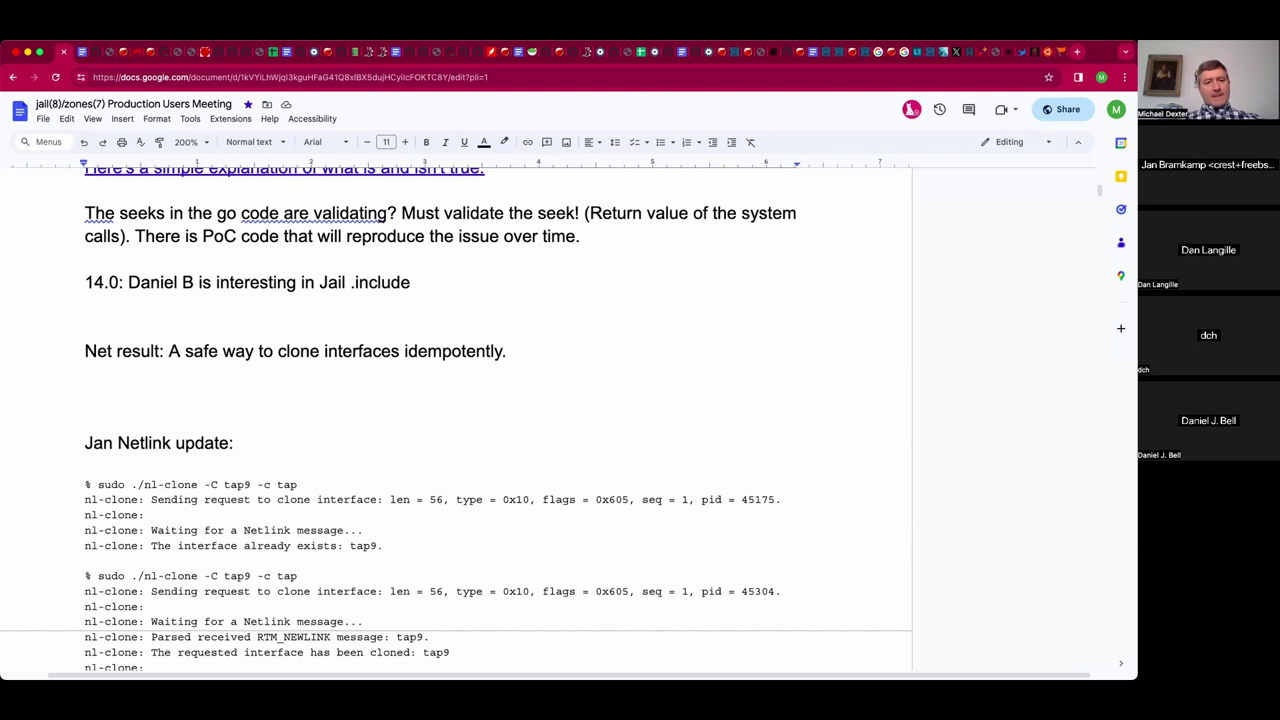
Replace the 'Net result:' label with the presenter's initial and 'Goal:', removing the extra blank line.
key(Right)
key(Right)
key(Right)
key(Right)
key(Right)
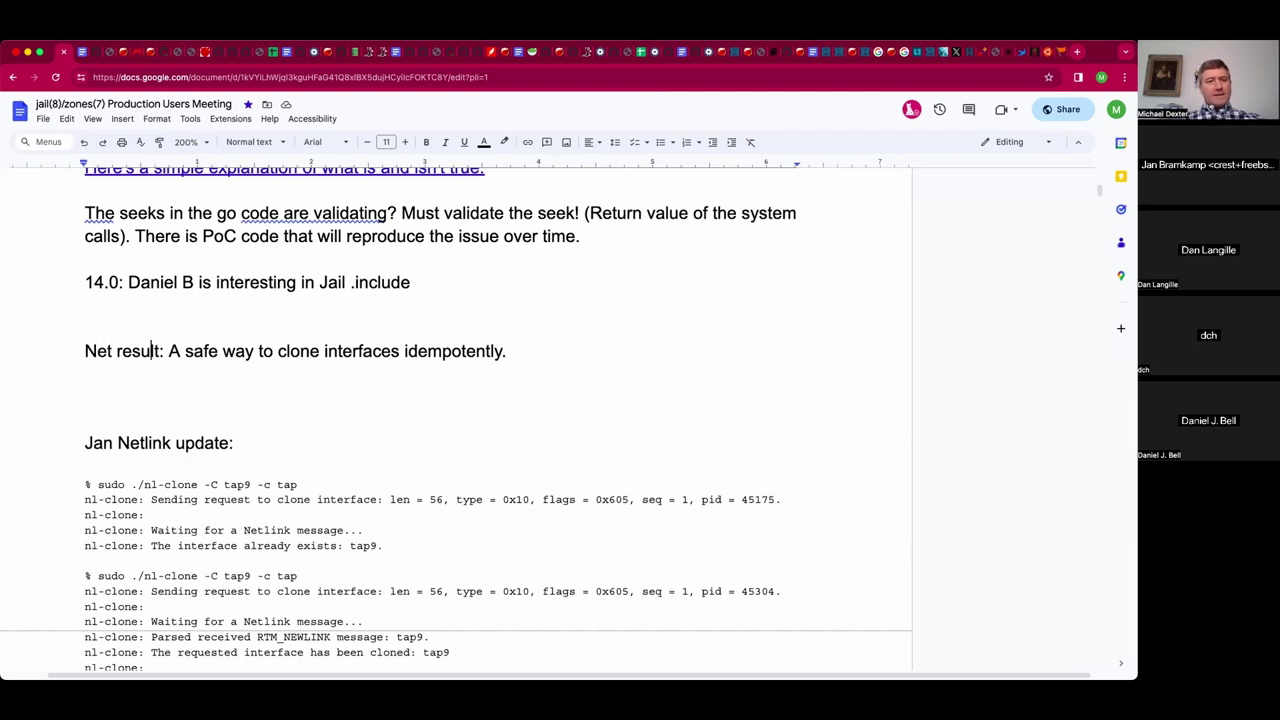
key(Right)
key(Right)
key(shift+Home)
text(J)
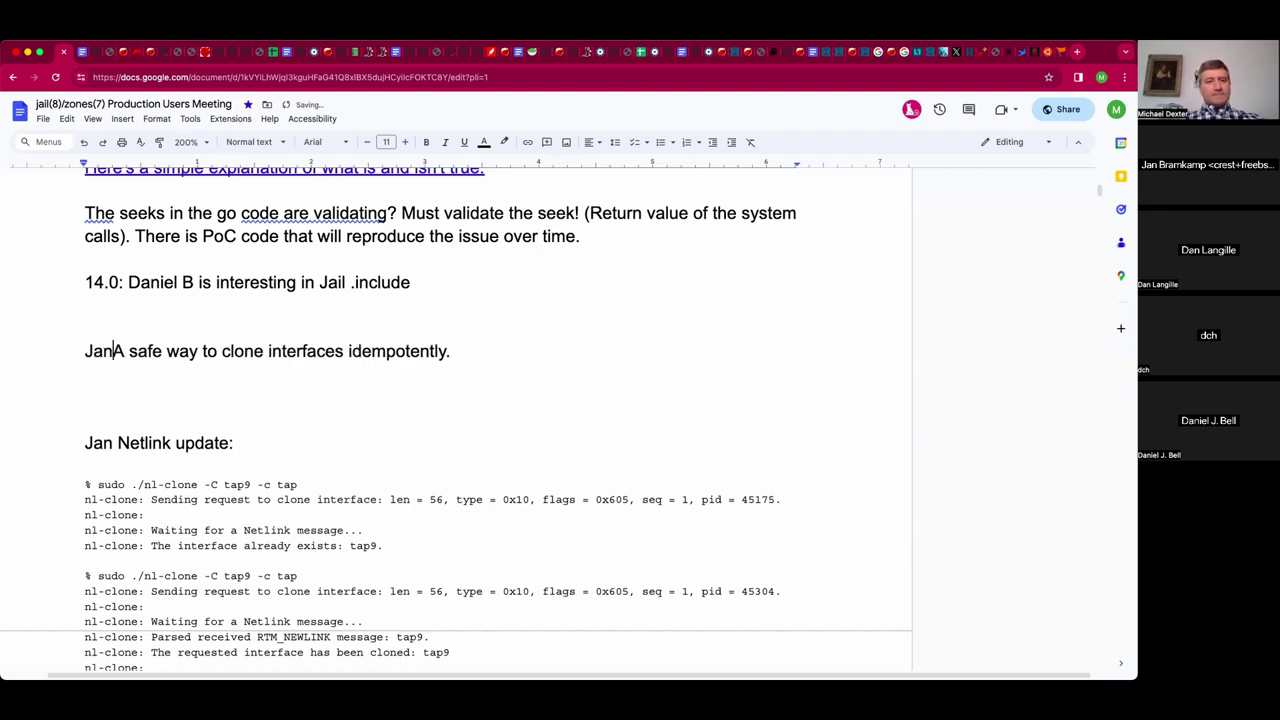
text(: Goal:)
key(Up)
key(BackSpace)
Append 'Experimenting with netlink.' to the goal sentence and start a new line.
key(Down)
key(Up)
key(Down)
key(End)
text(Experimenting with netlink.)
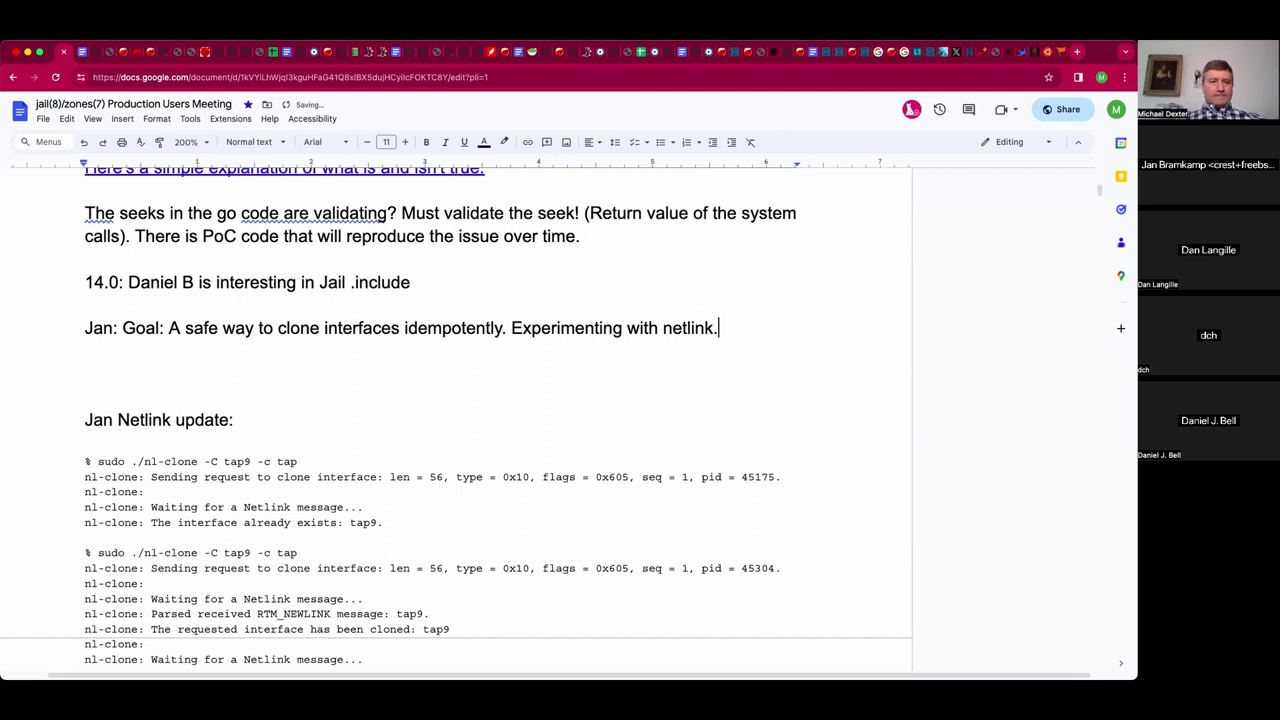
key(Return)
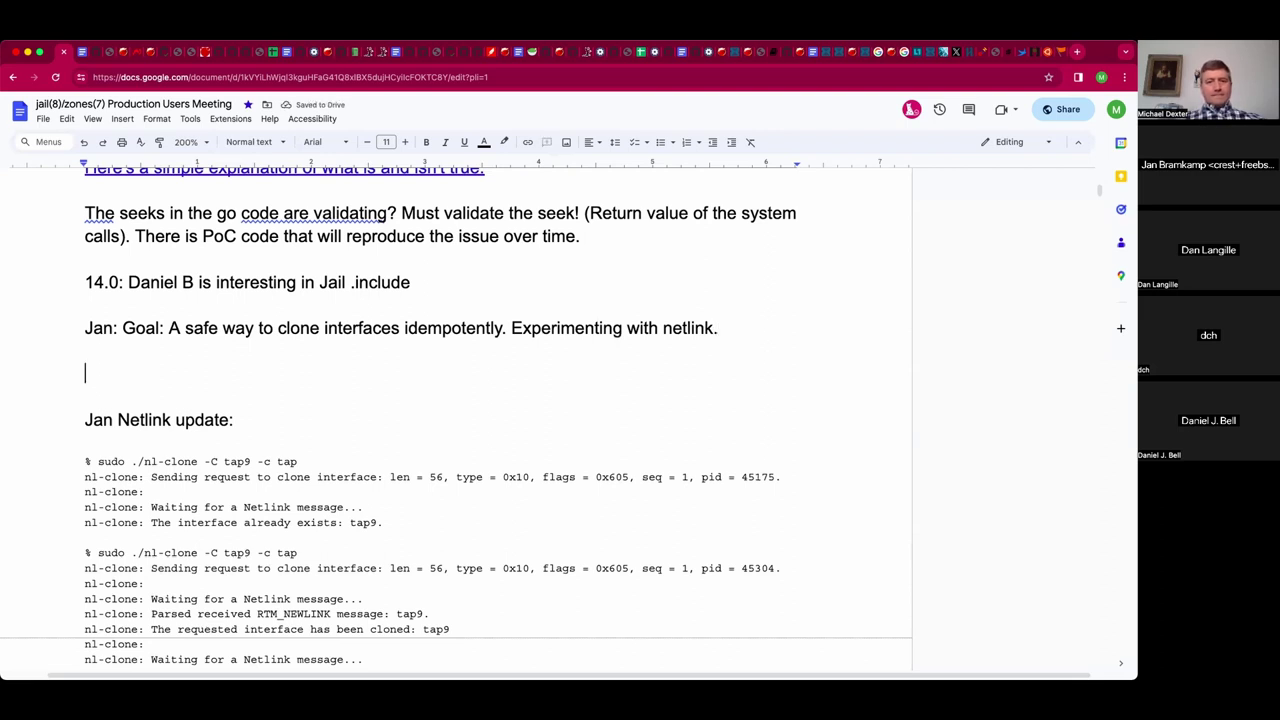
Add the indented line 'ifconfig does not have an API beyond the command line.'.
key(Tab)
text(ifconfig does not have an API be)
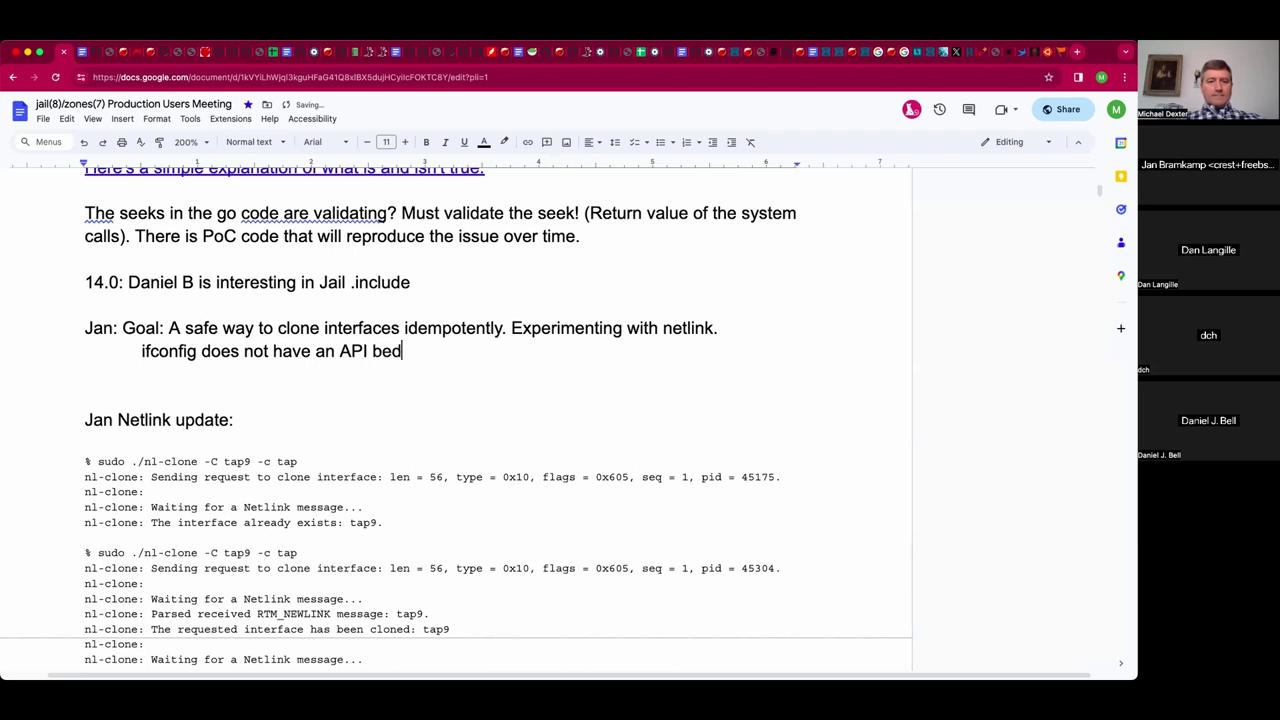
text(yond the comman)
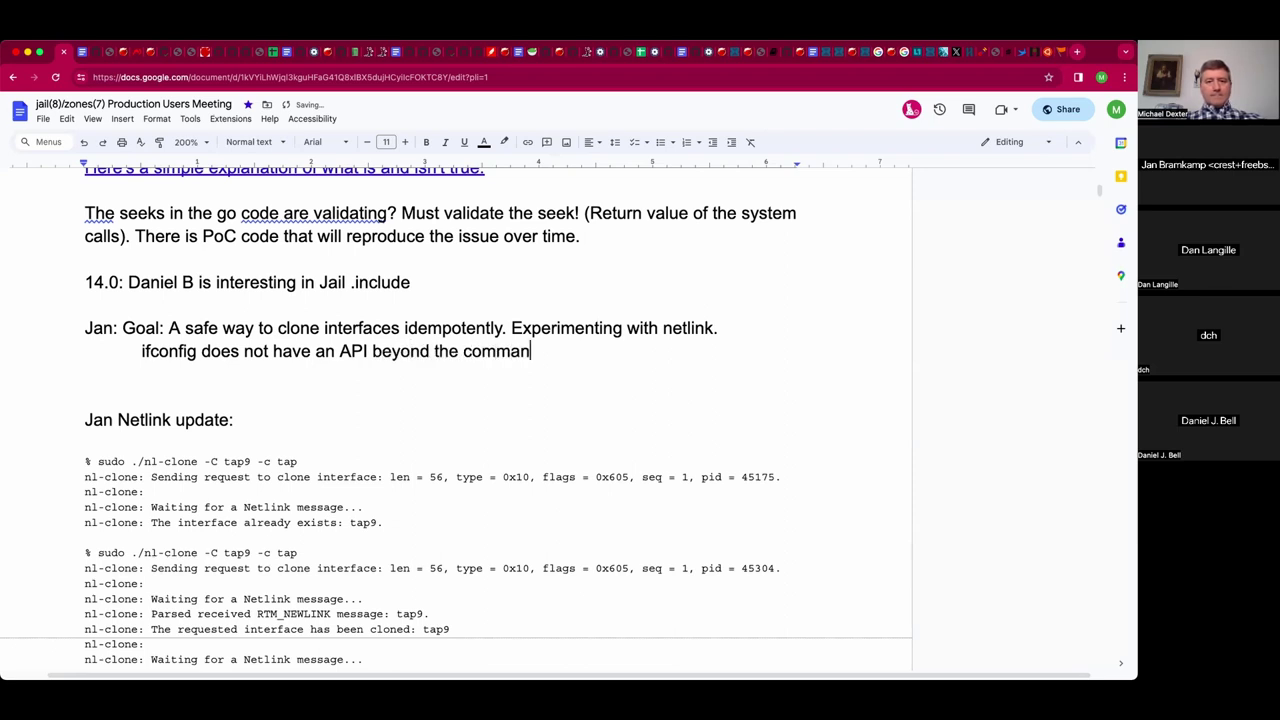
text(d lie)
key(BackSpace)
text(ne.)
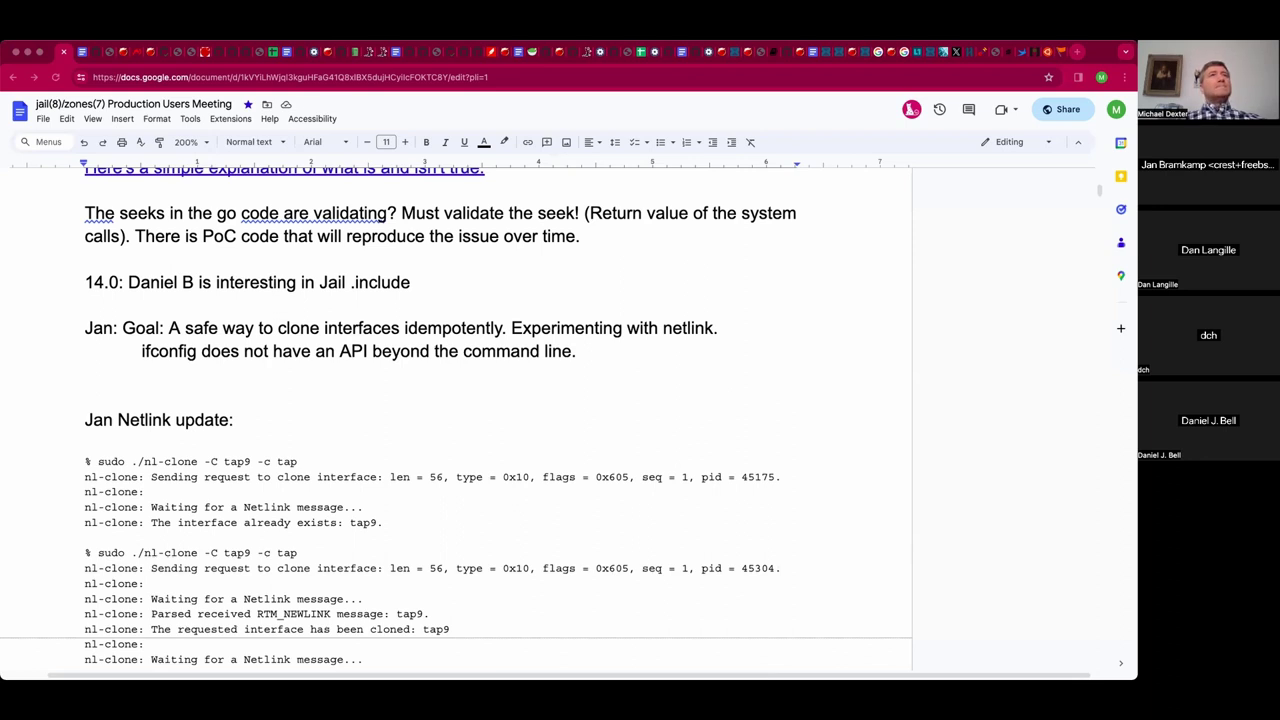
Hyperlink the word 'netlink' in the goal line to the FreeBSD netlink status report.
double_click(689, 330)
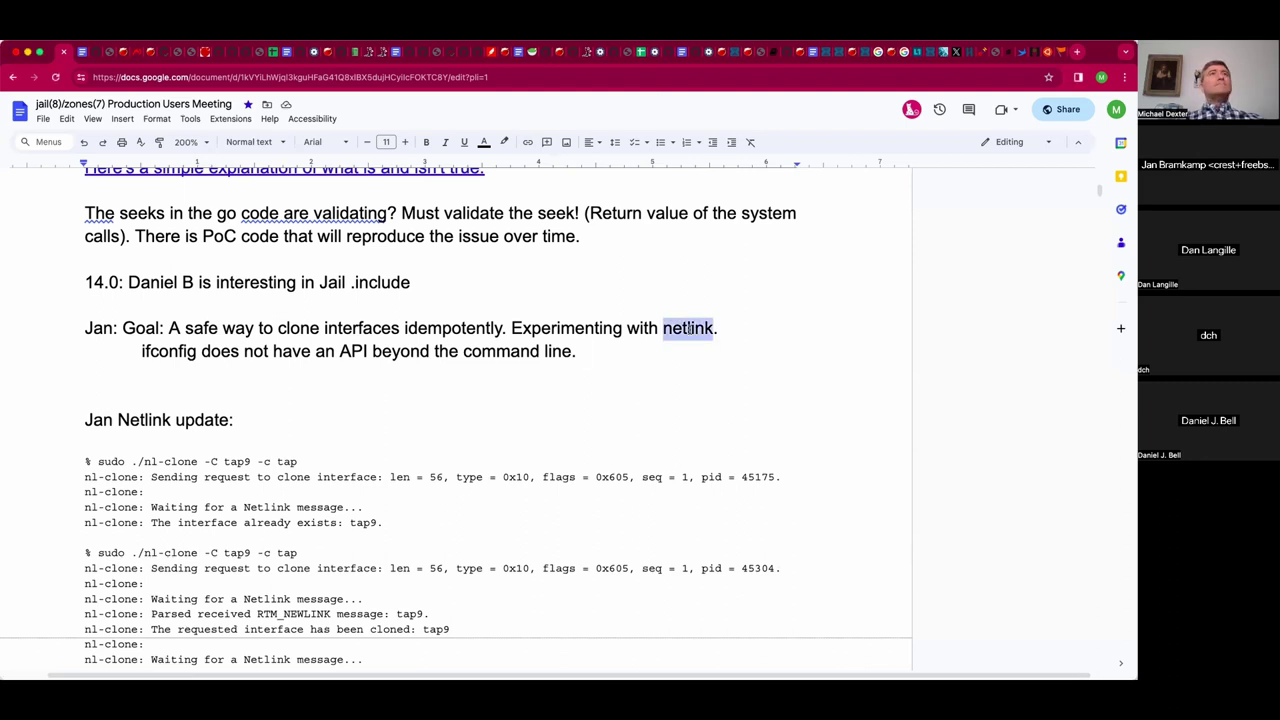
text(K)
key(super+v)
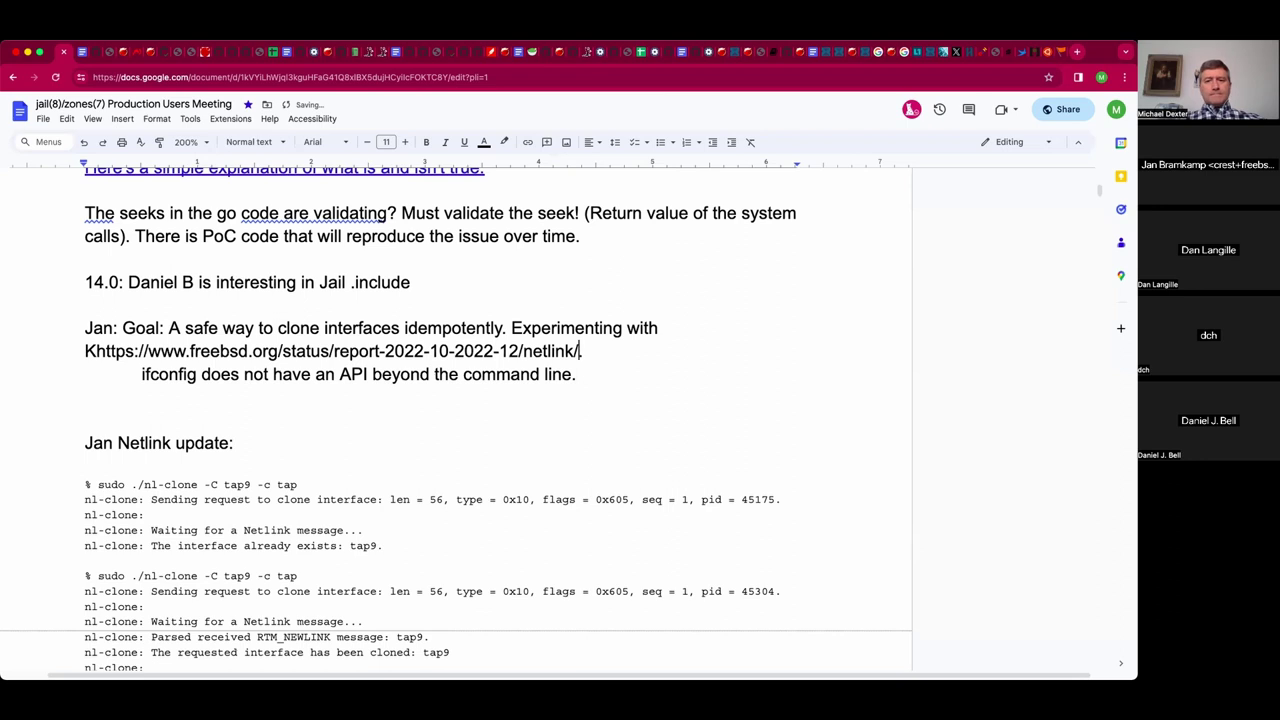
key(super+z)
key(super+z)
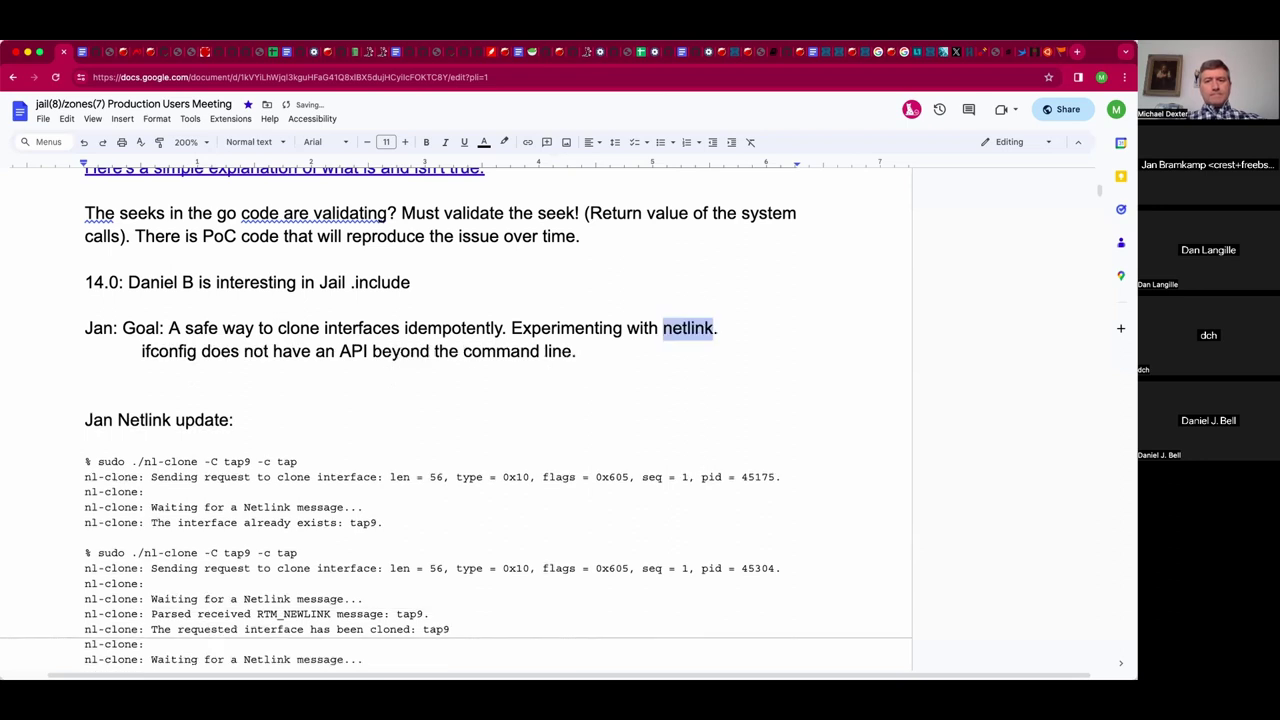
key(super+k)
key(super+v)
key(Return)
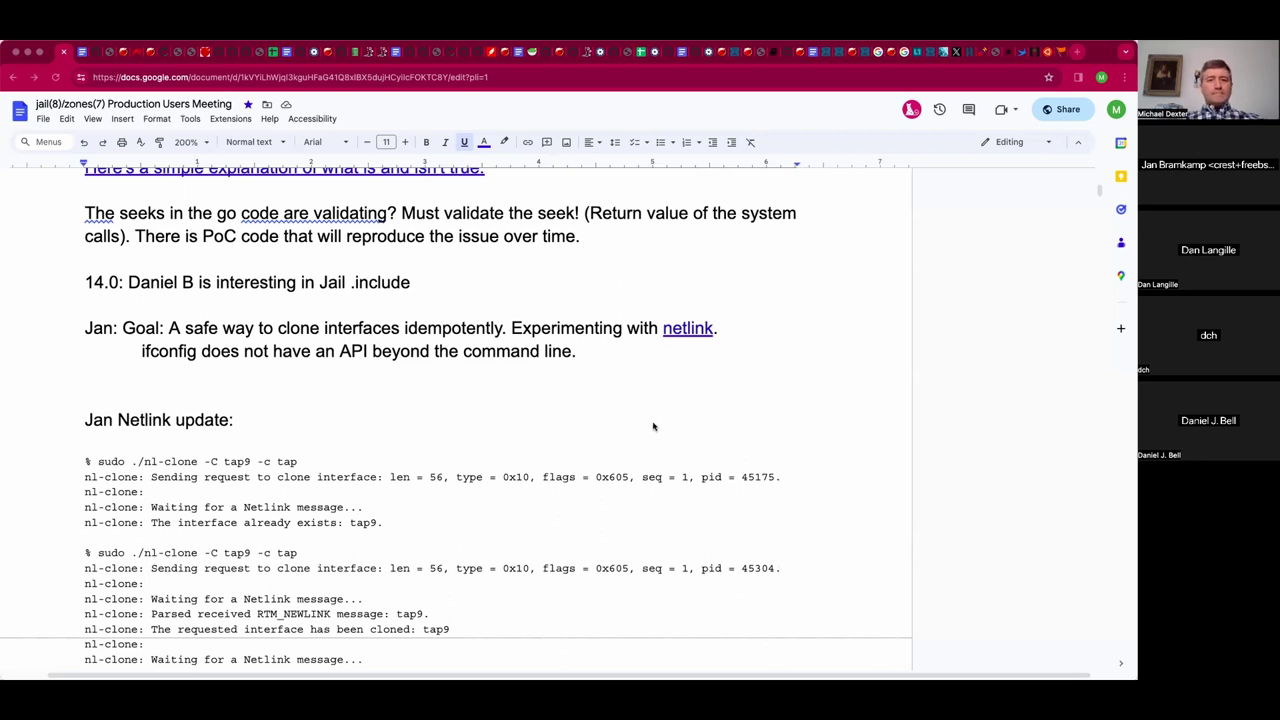
click(645, 360)
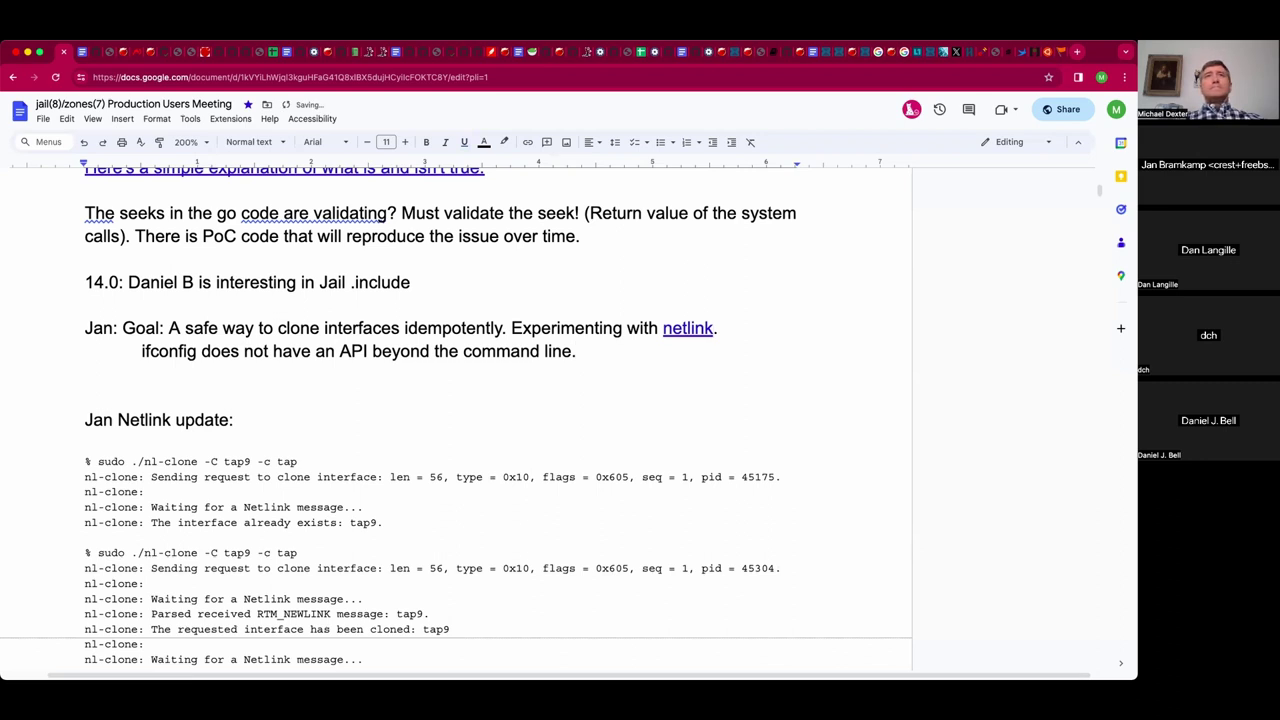
Continue the ifconfig note with 'netlink(4) is designed to be Linux-compatible.'.
text(netlink(4) is dei)
key(BackSpace)
text(signed to be)
key(Return)
text(L)
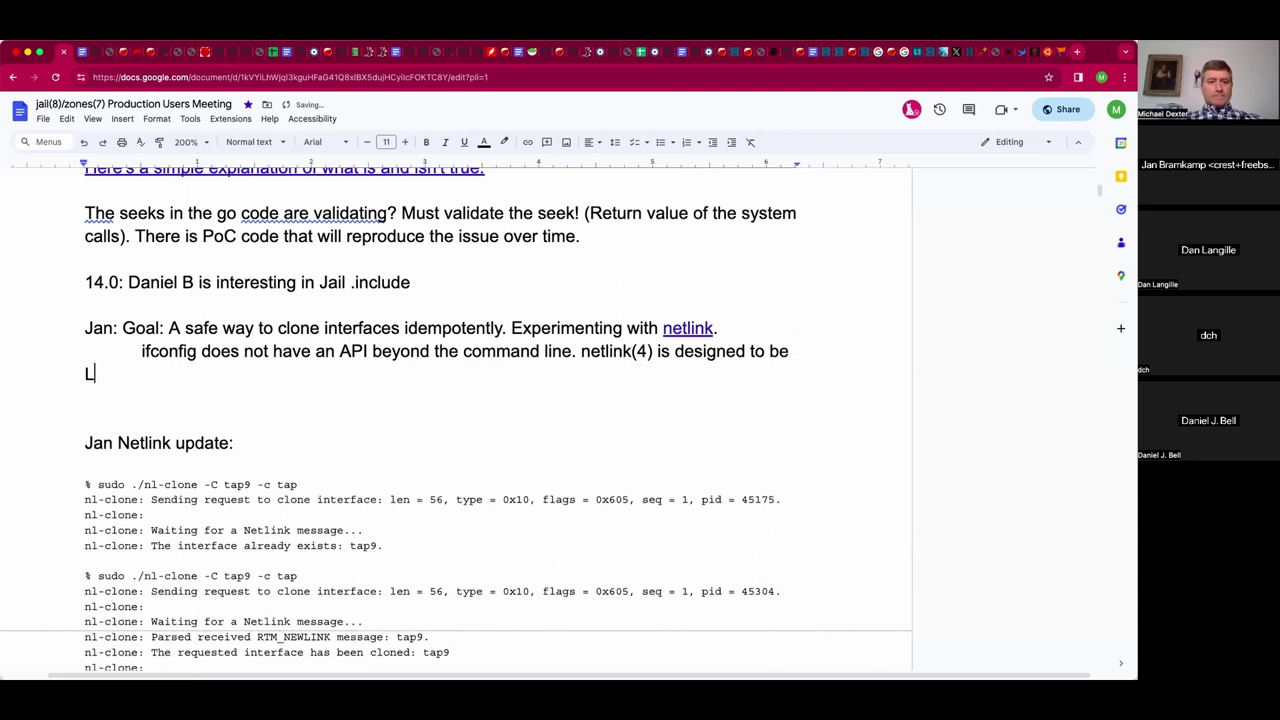
text(inux-compatible.)
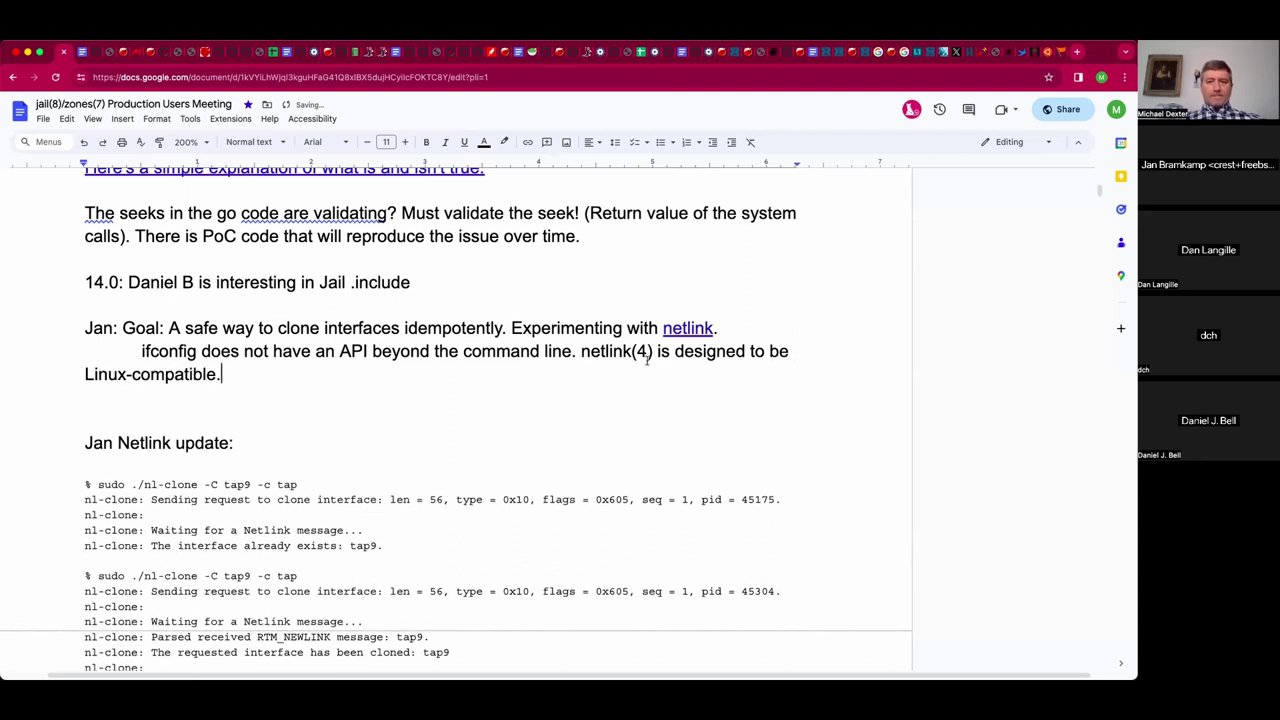
Link the text netlink(4) to its FreeBSD man page.
mouse_move(654, 358)
mouse_down()
mouse_move(580, 350)
mouse_move(653, 352)
mouse_up()
click(580, 350)
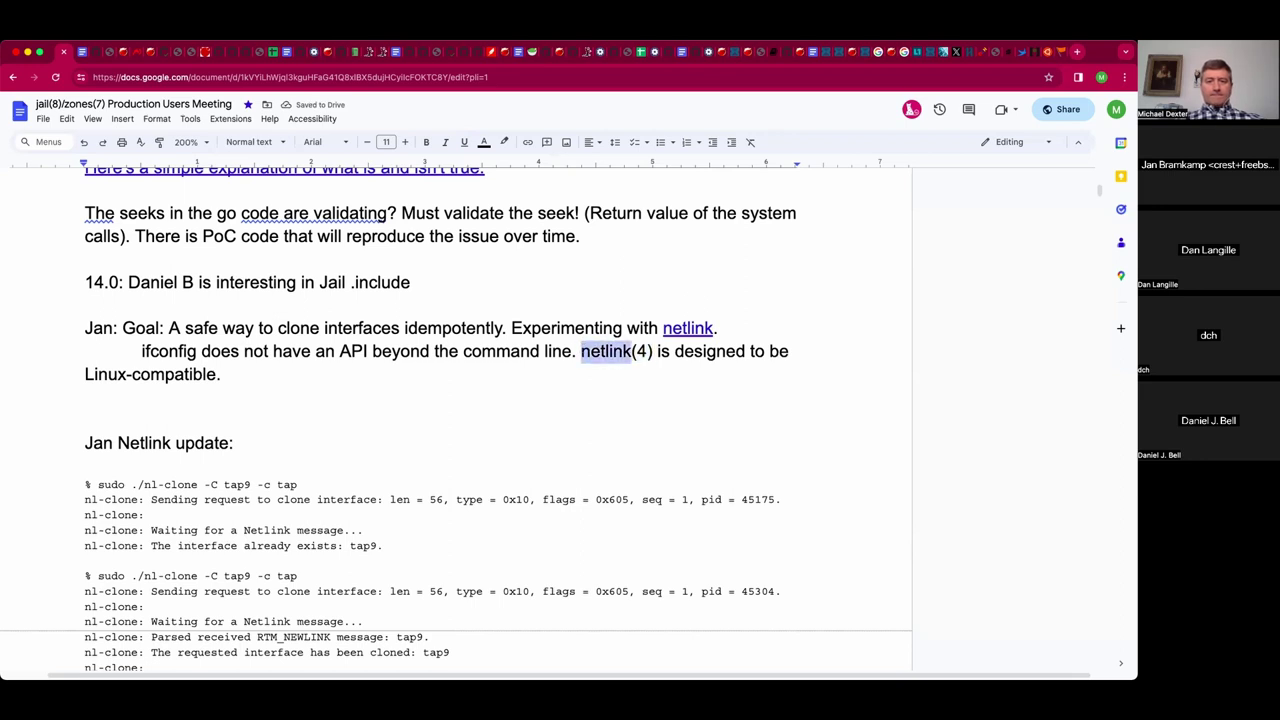
key(super+k)
key(super+v)
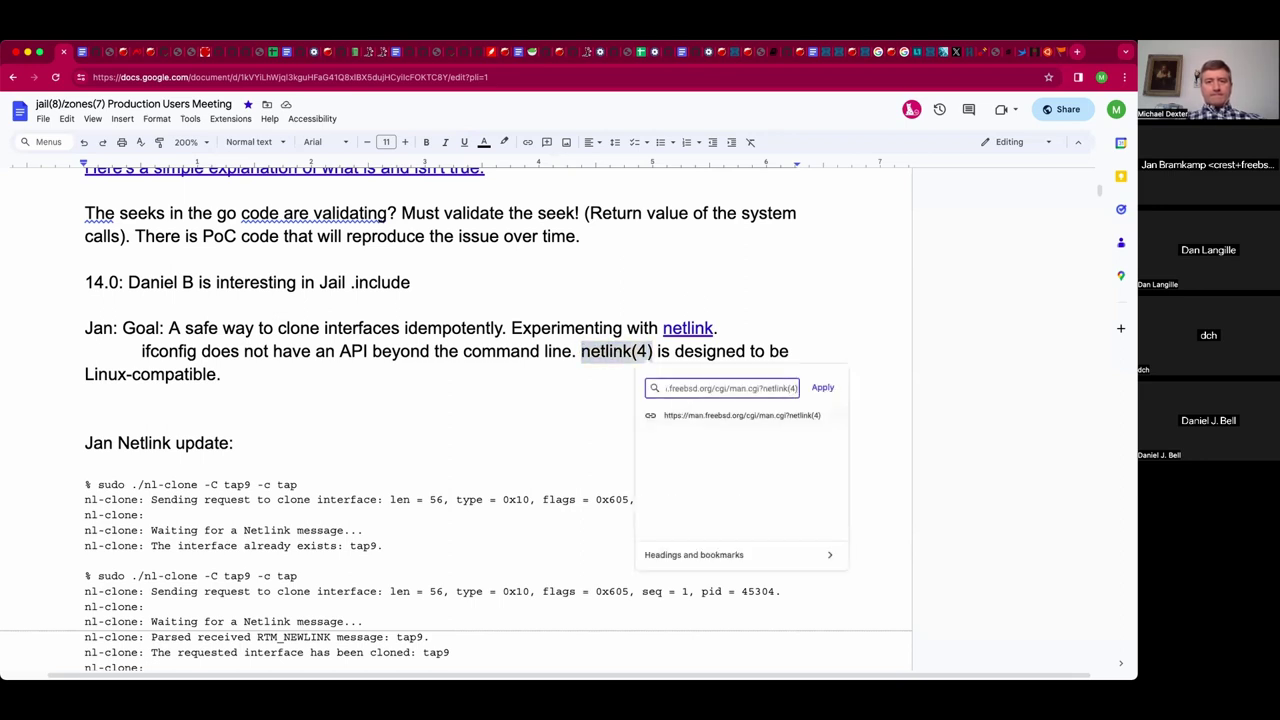
key(Return)
scroll(399, 416, down, 1)
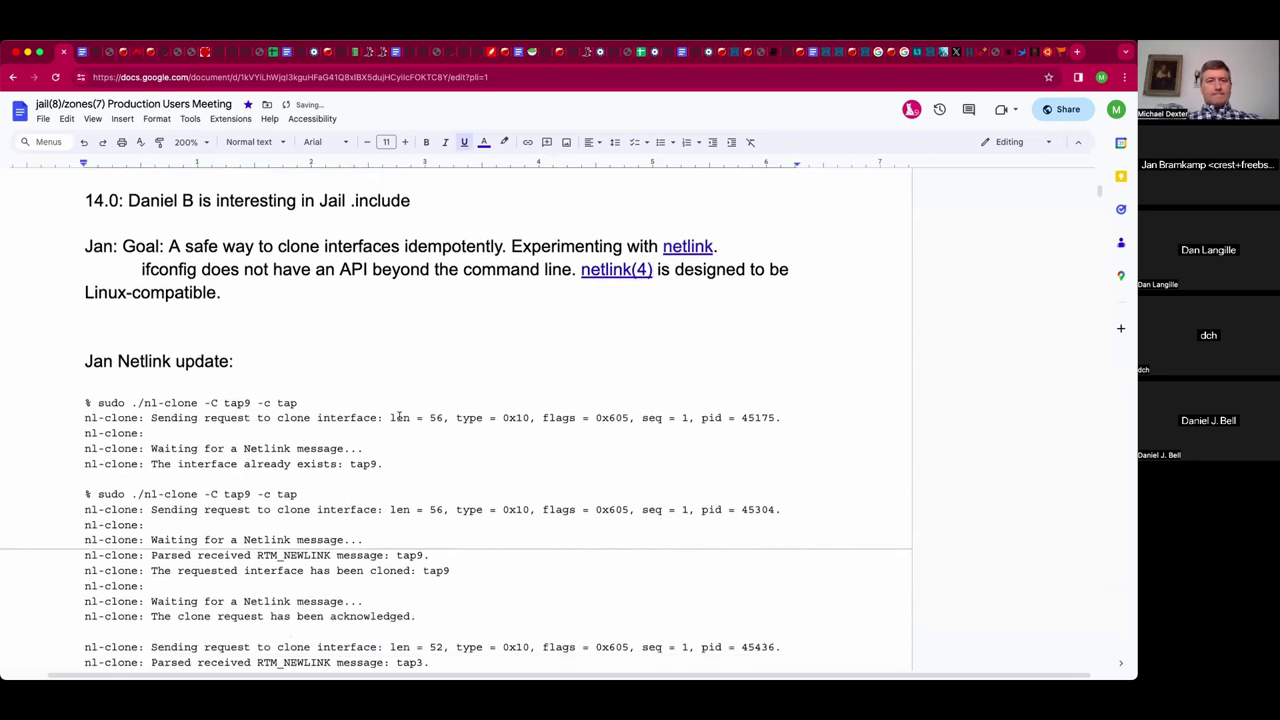
scroll(399, 416, down, 1)
scroll(399, 416, down, 1)
Reword the Netlink heading to end in 'proof of concept output:' and remove the blank line above.
click(398, 415)
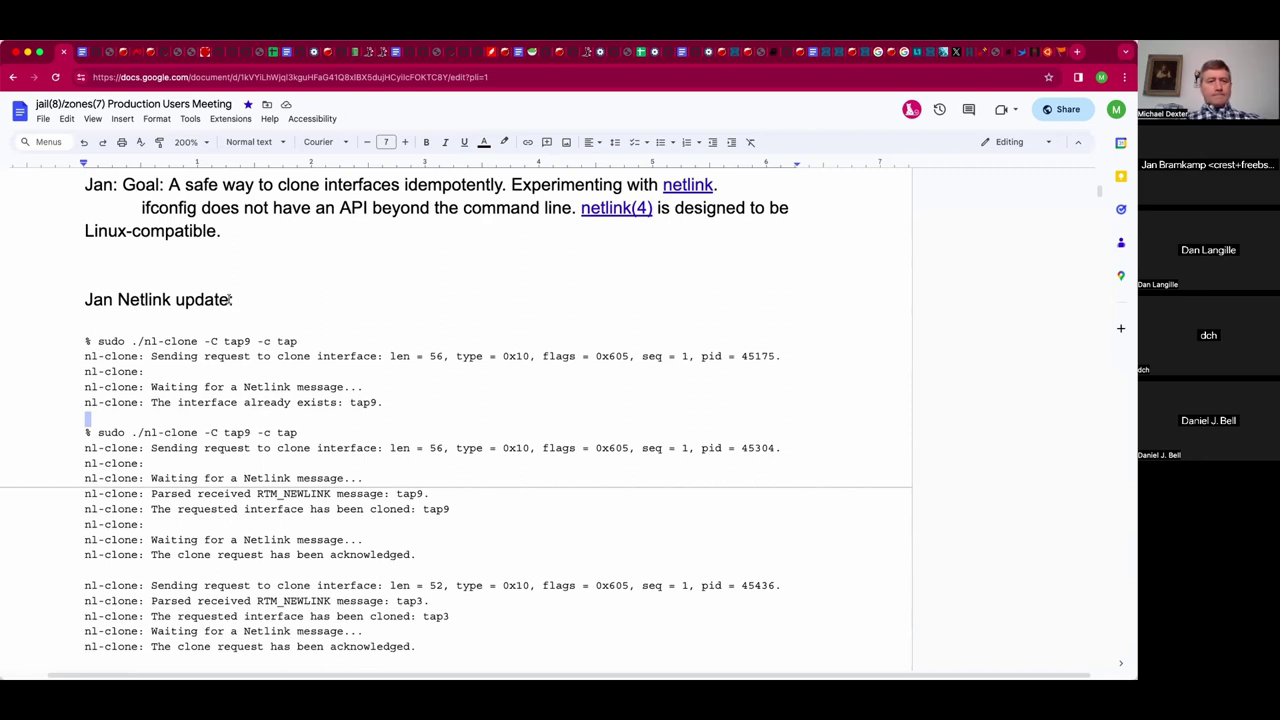
mouse_move(230, 300)
mouse_down()
mouse_move(136, 305)
mouse_move(174, 300)
mouse_up()
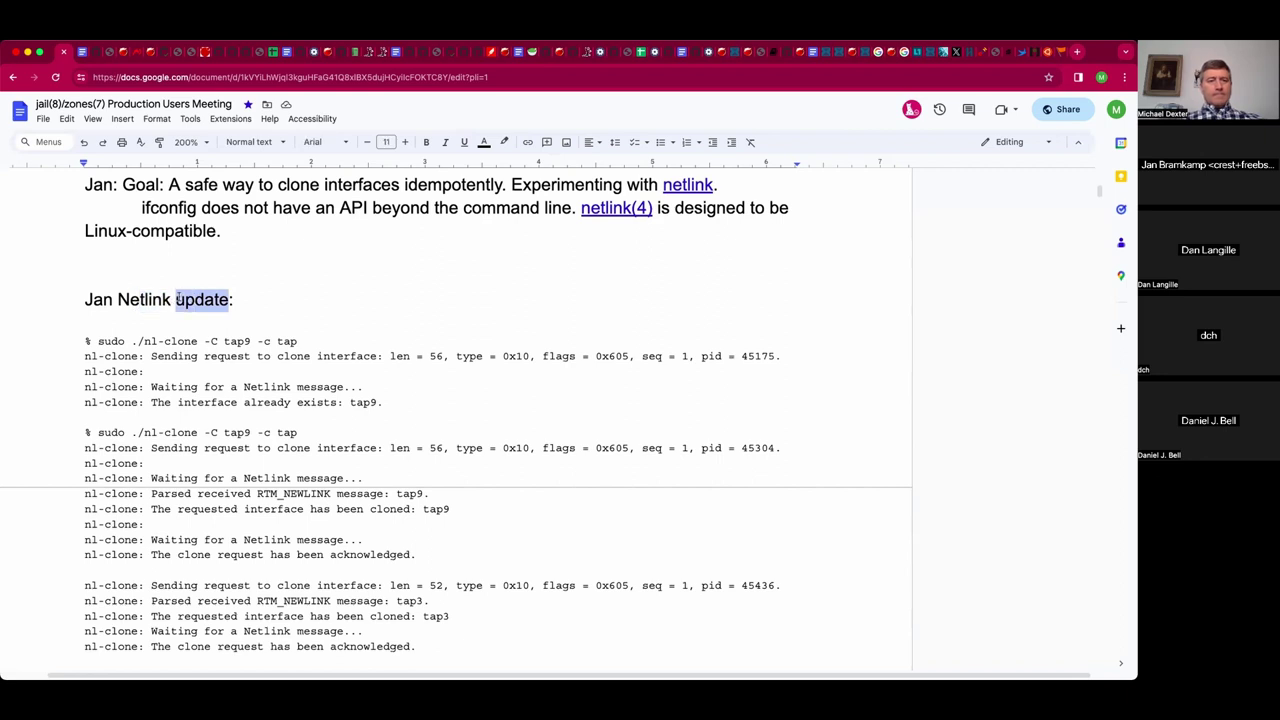
text(proof )
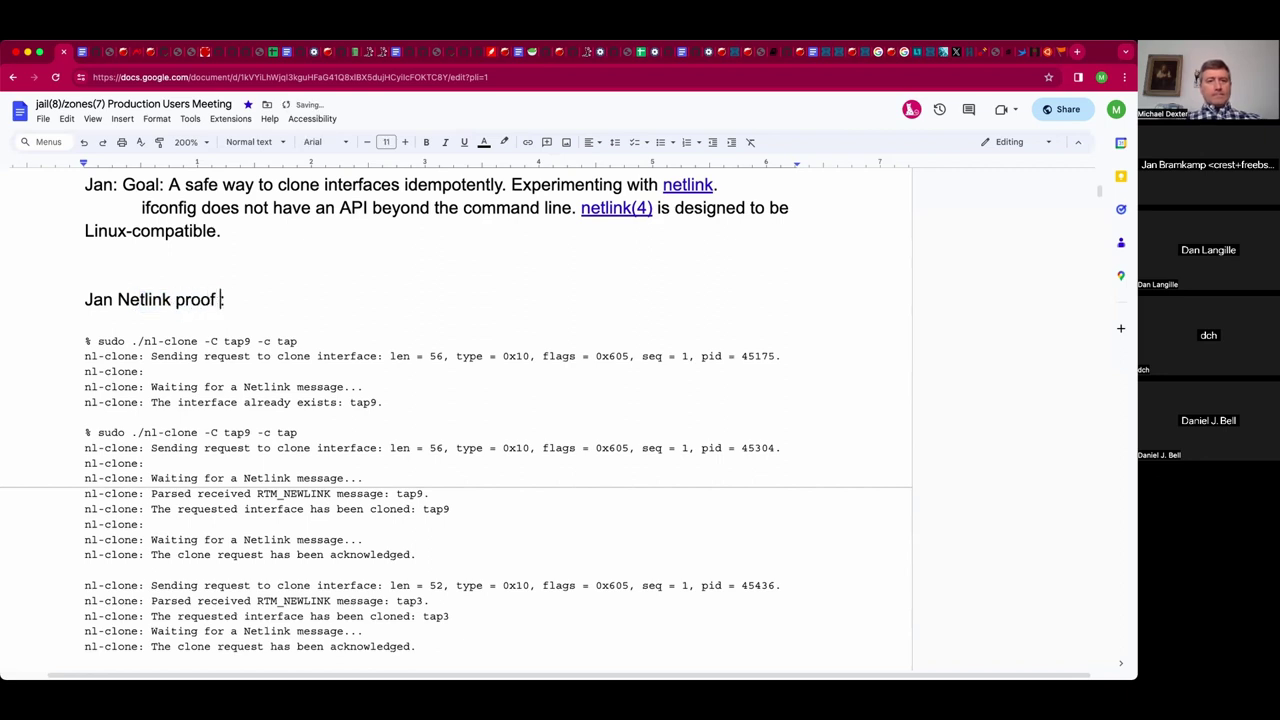
text(of concept output:)
key(Up)
key(BackSpace)
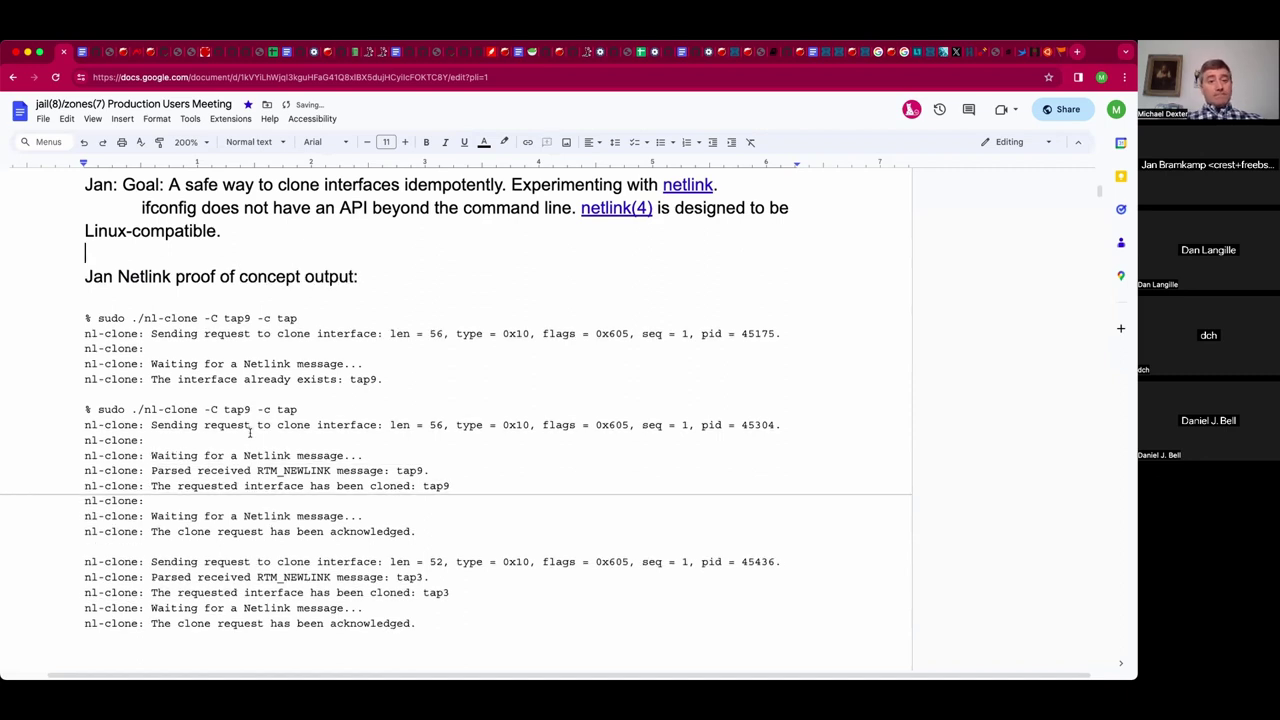
Delete the two empty nl-clone lines from the clone output.
drag(251, 430, 237, 445)
click(237, 456)
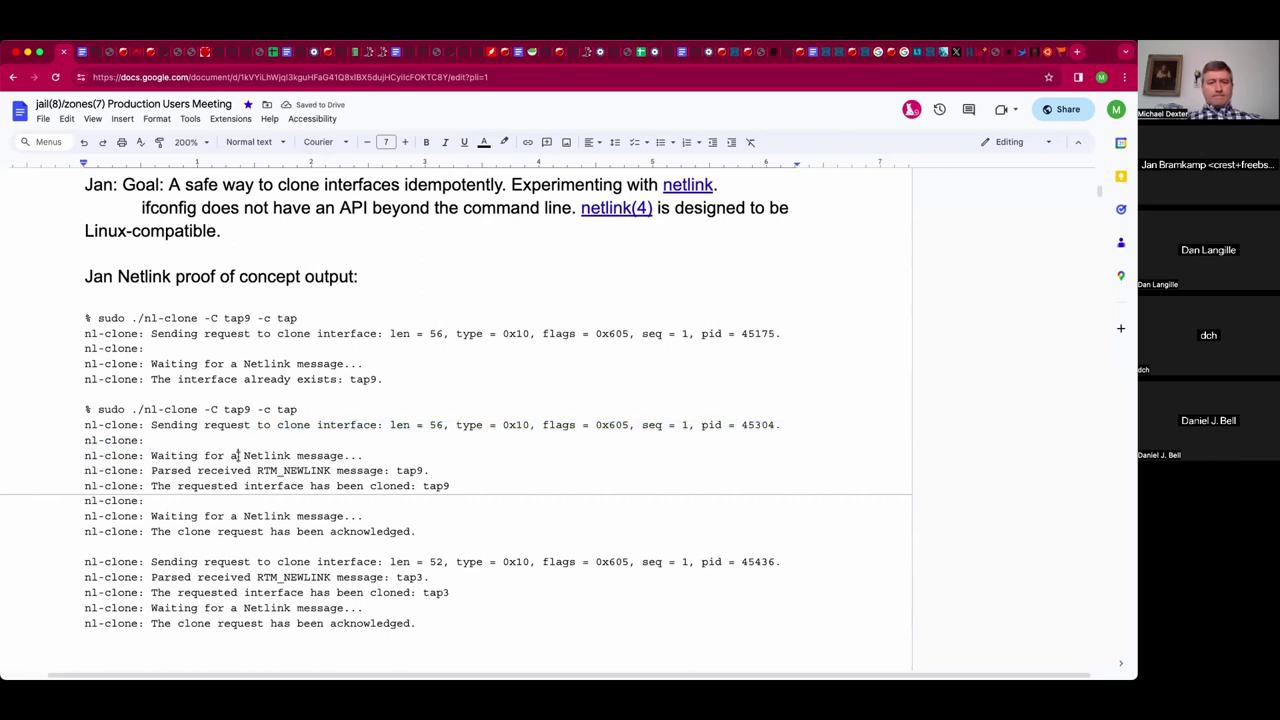
scroll(237, 456, down, 1)
scroll(237, 456, down, 2)
scroll(235, 456, down, 1)
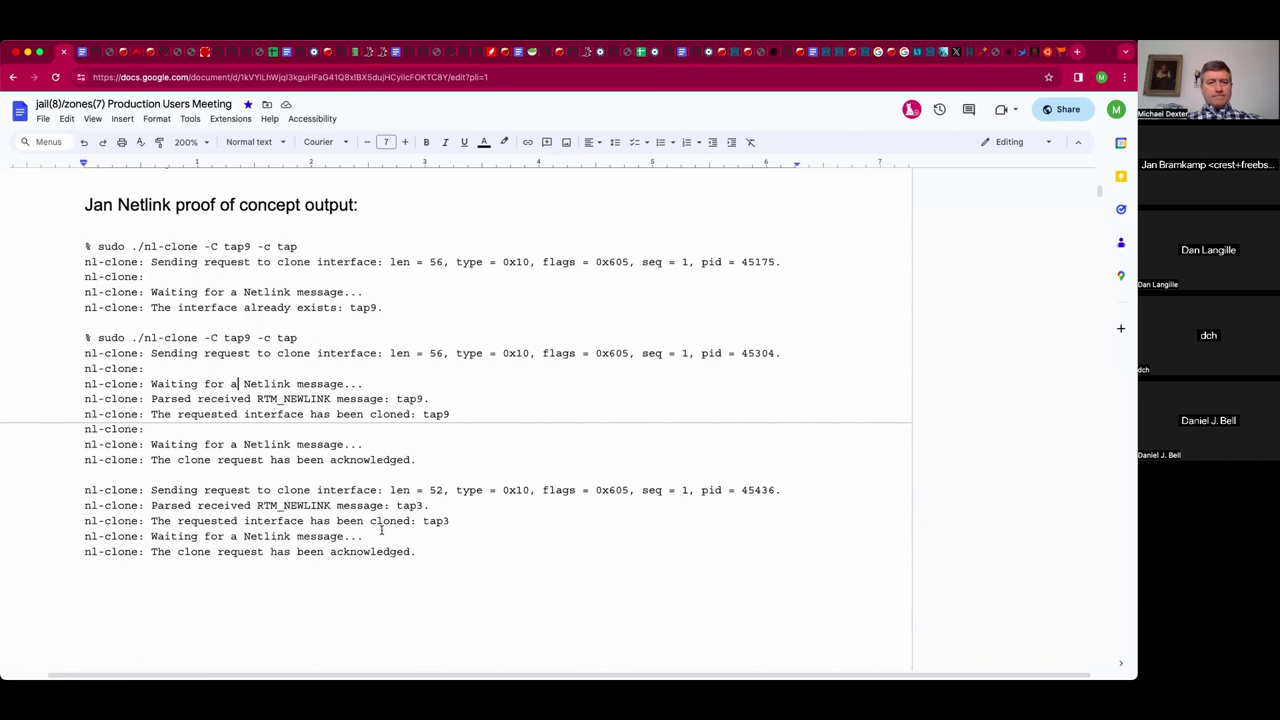
double_click(284, 433)
triple_click(284, 433)
key(BackSpace)
key(BackSpace)
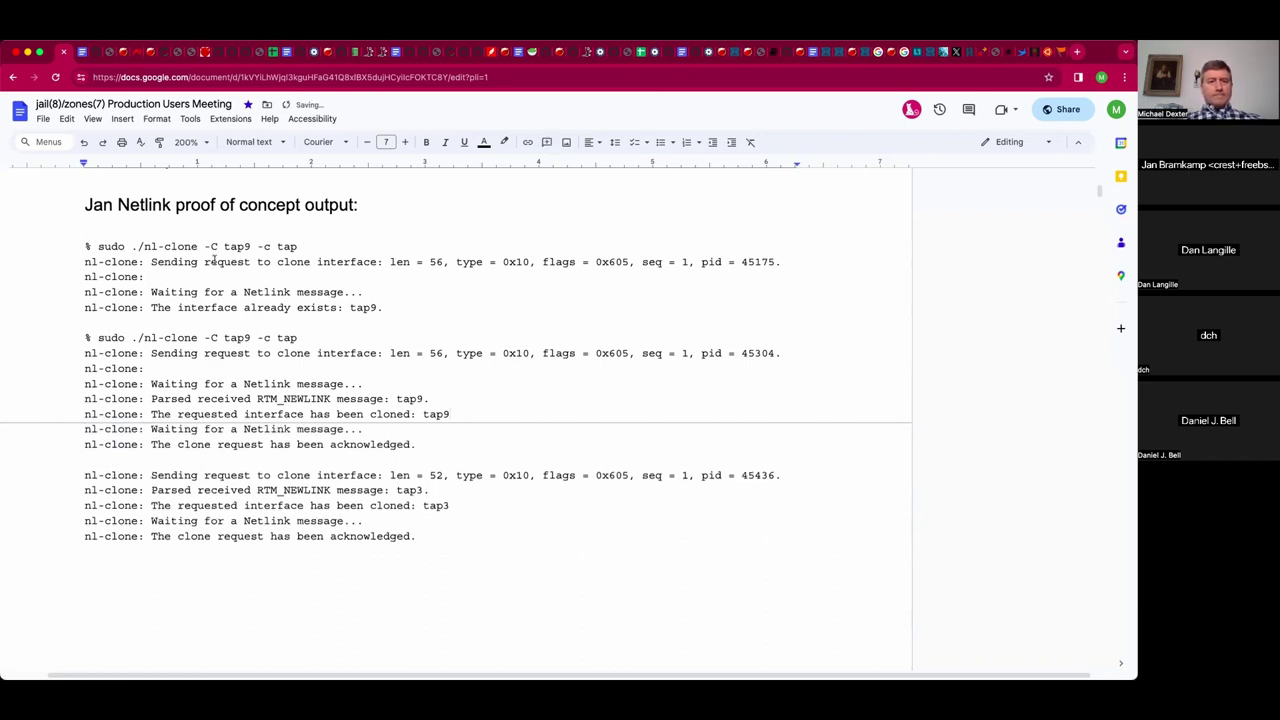
triple_click(195, 371)
key(BackSpace)
key(BackSpace)
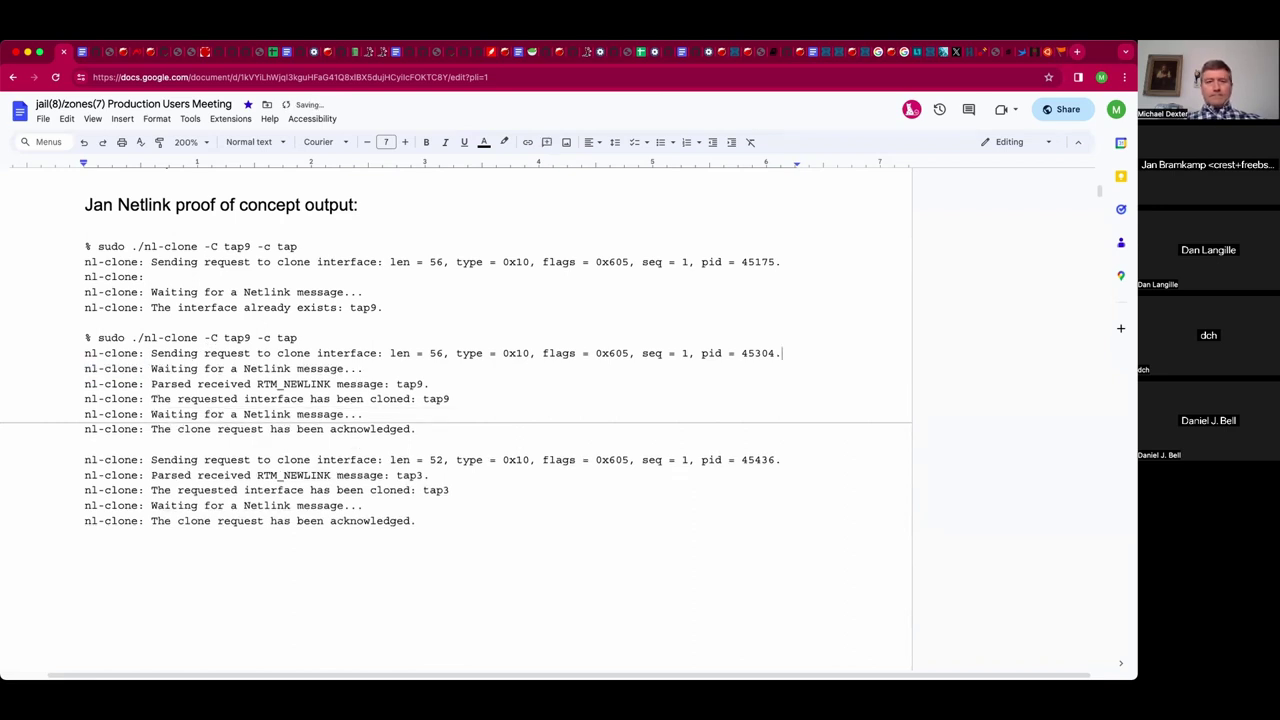
Retype the trailing colon on the proof of concept heading.
scroll(409, 295, up, 2)
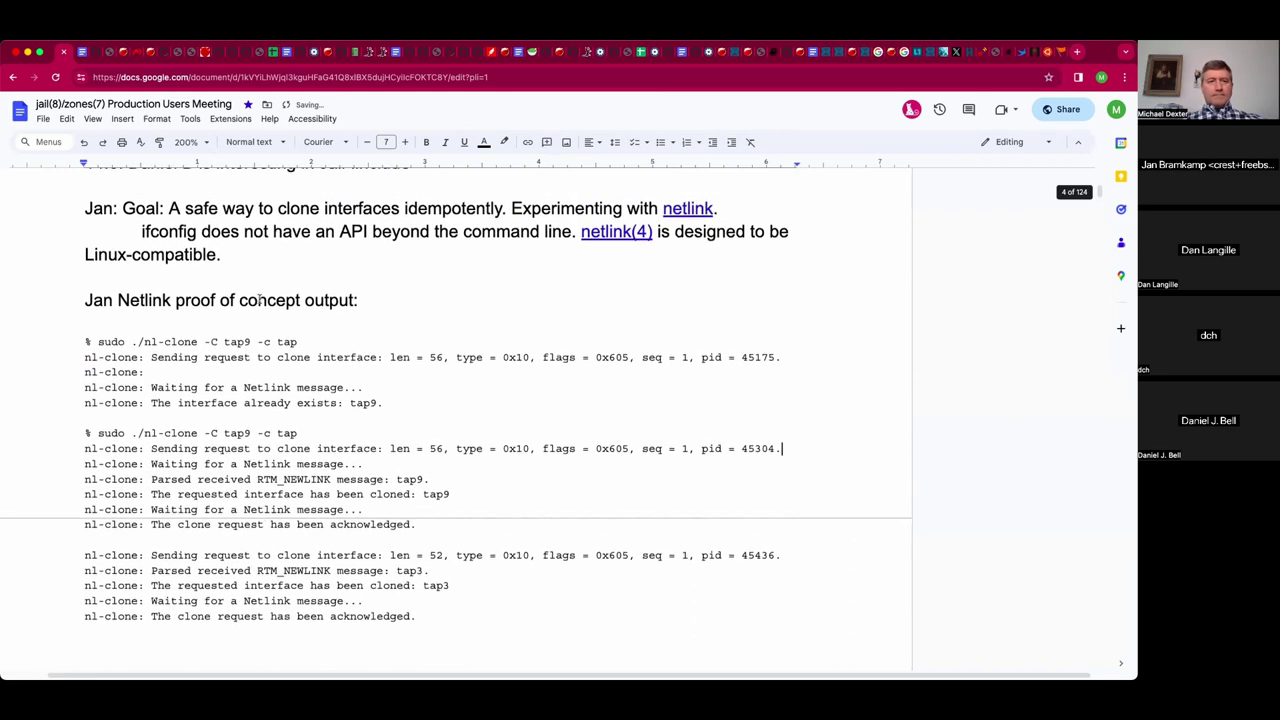
click(409, 295)
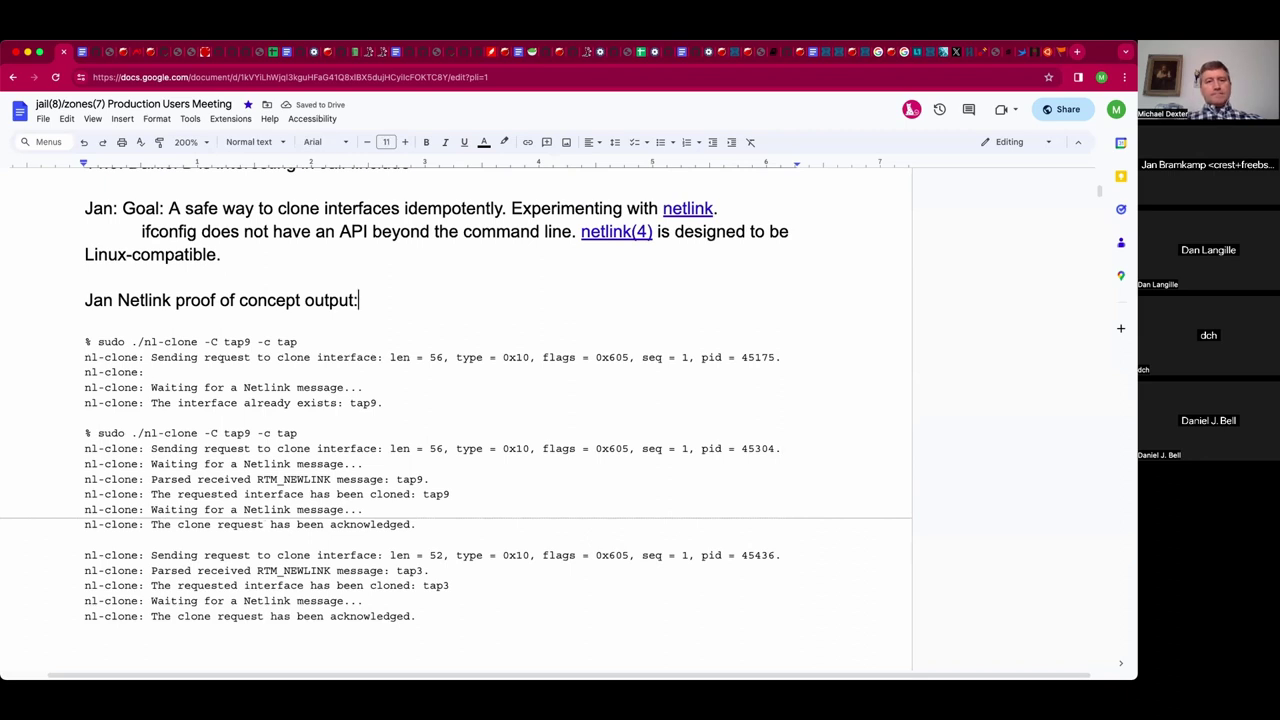
key(BackSpace)
text(:)
Add the note 'Down to padding issues.' below the clone output.
scroll(120, 582, down, 1)
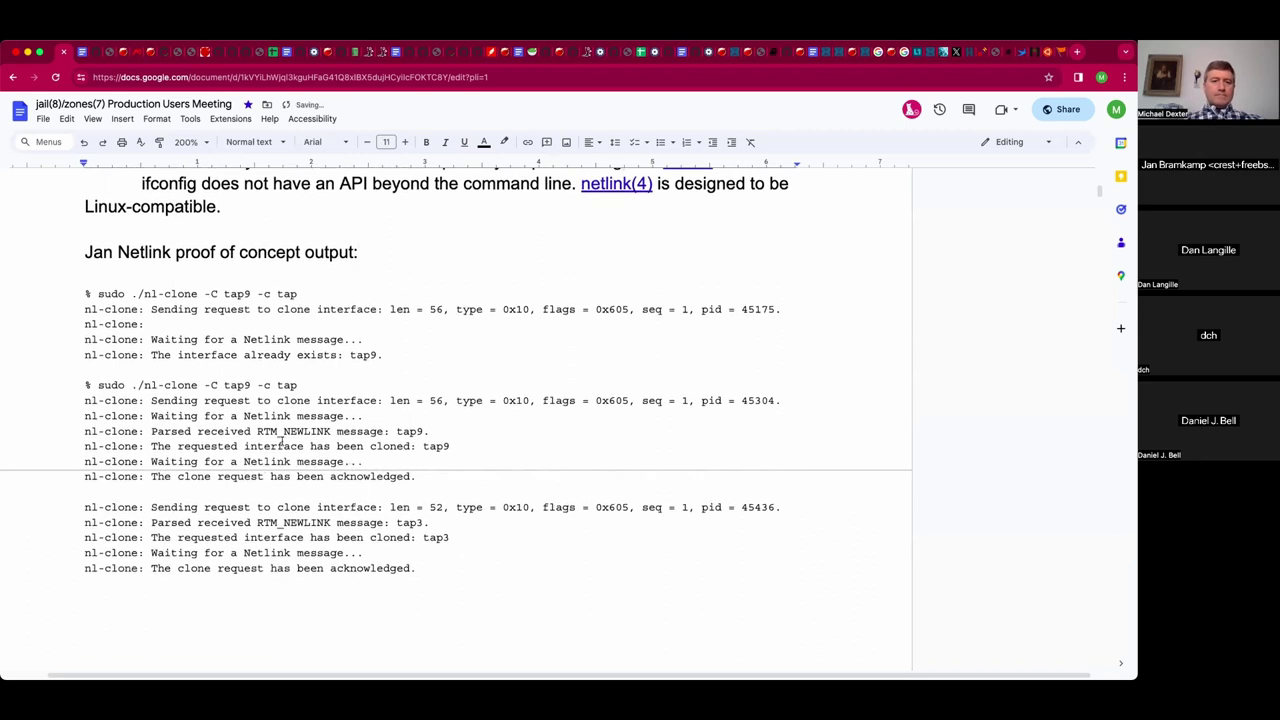
click(121, 604)
text(Now)
key(BackSpace)
key(BackSpace)
key(BackSpace)
text(Down to padding invoi)
key(BackSpace)
key(BackSpace)
key(BackSpace)
key(BackSpace)
text(ssues.)
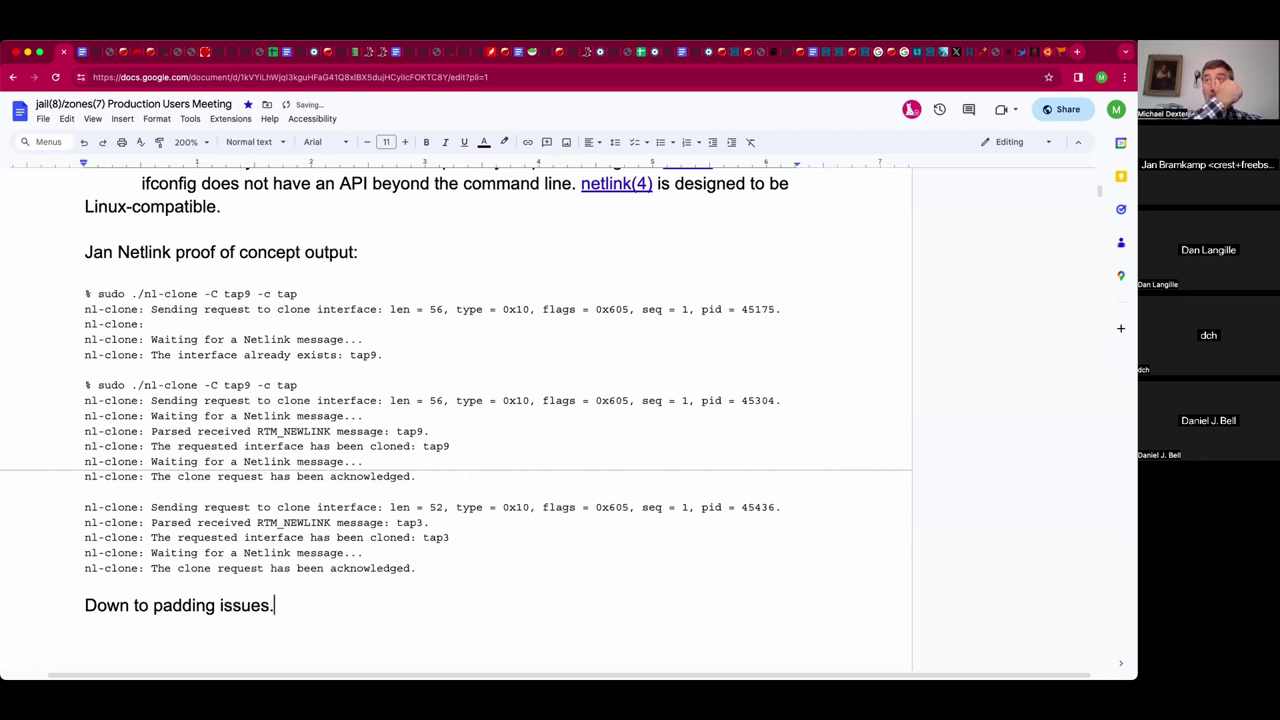
Append a new attendee's initials to the end of the Attendees line.
scroll(420, 322, left, 1)
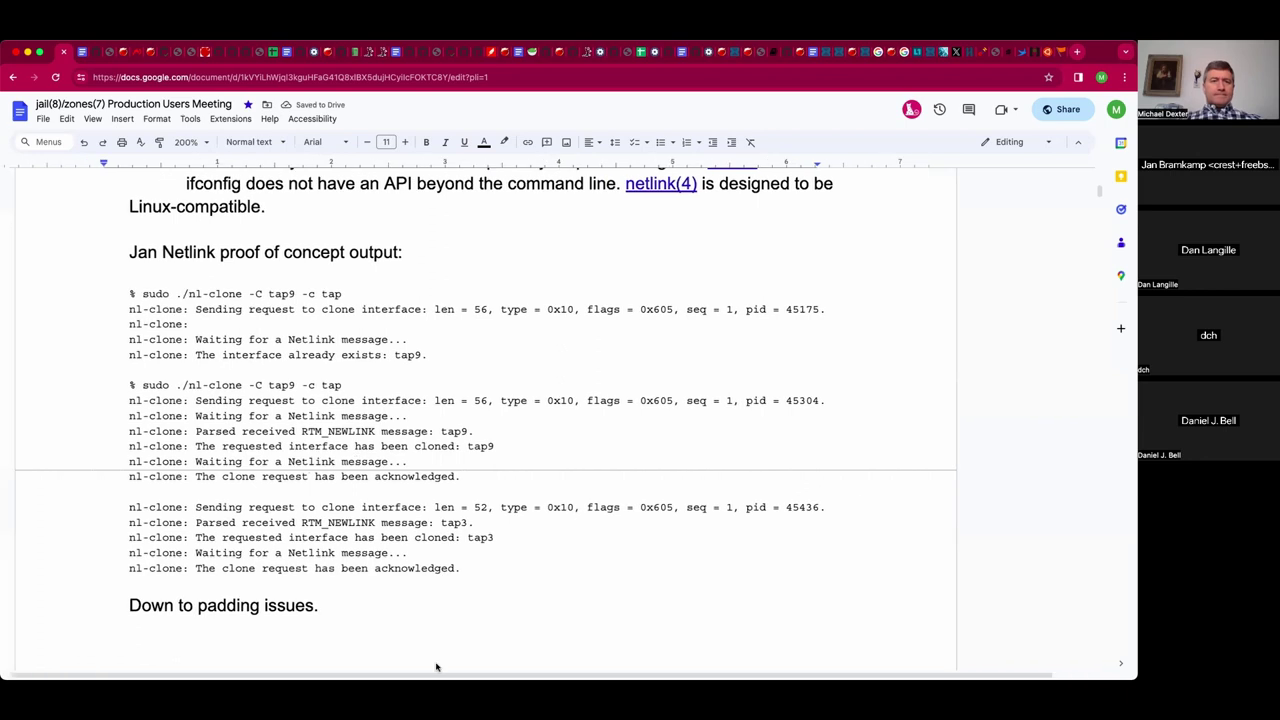
scroll(434, 346, up, 2)
scroll(434, 346, up, 3)
scroll(434, 346, up, 2)
scroll(434, 346, right, 1)
scroll(434, 346, up, 2)
scroll(434, 346, up, 3)
scroll(434, 346, up, 5)
scroll(434, 346, up, 1)
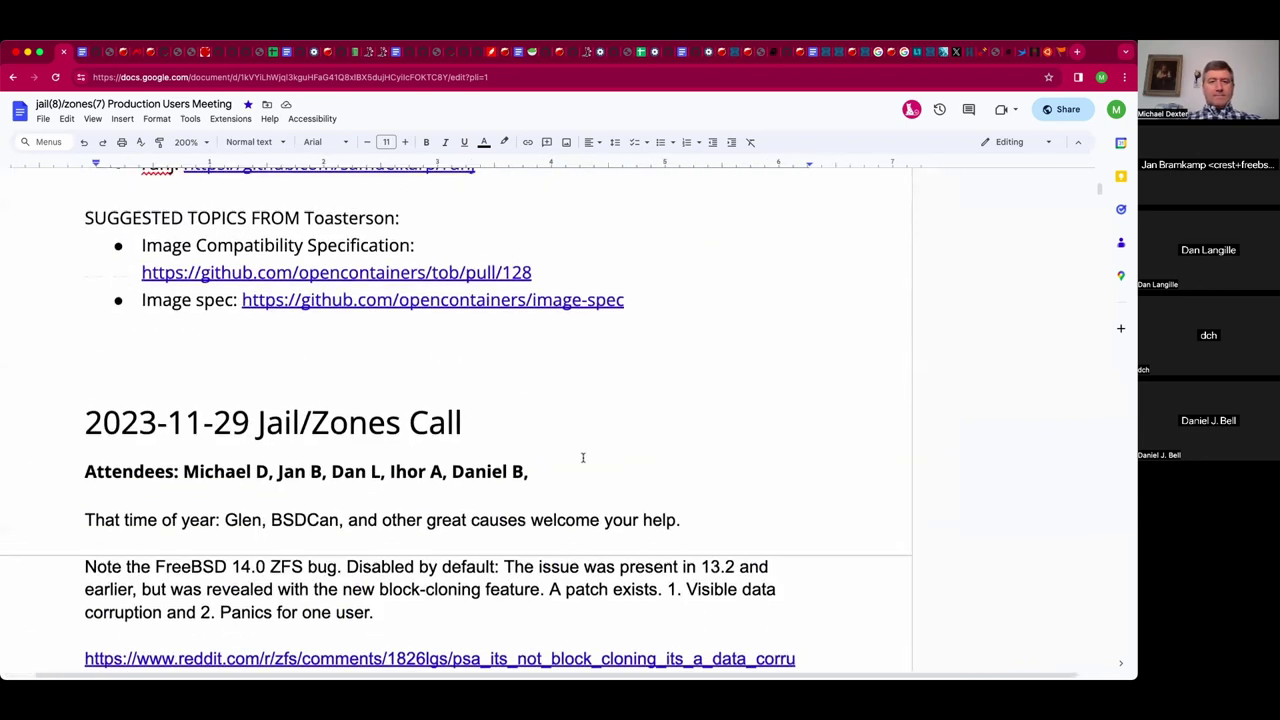
click(580, 468)
text(DCH,)
key(BackSpace)
key(BackSpace)
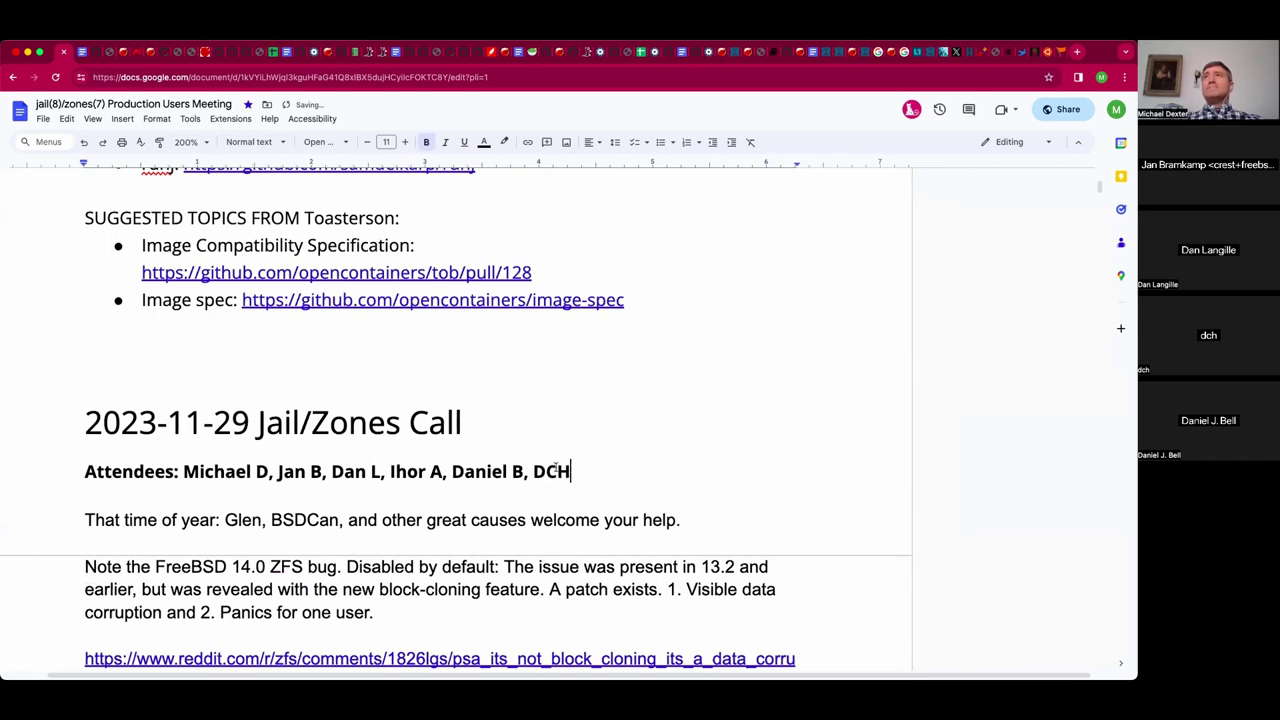
Scroll back down and place the cursor on the line below the padding note.
scroll(550, 468, down, 1)
scroll(545, 467, down, 2)
scroll(540, 466, down, 2)
scroll(537, 466, down, 3)
scroll(537, 466, down, 2)
scroll(537, 466, down, 1)
scroll(537, 466, down, 10)
scroll(537, 466, down, 10)
click(506, 314)
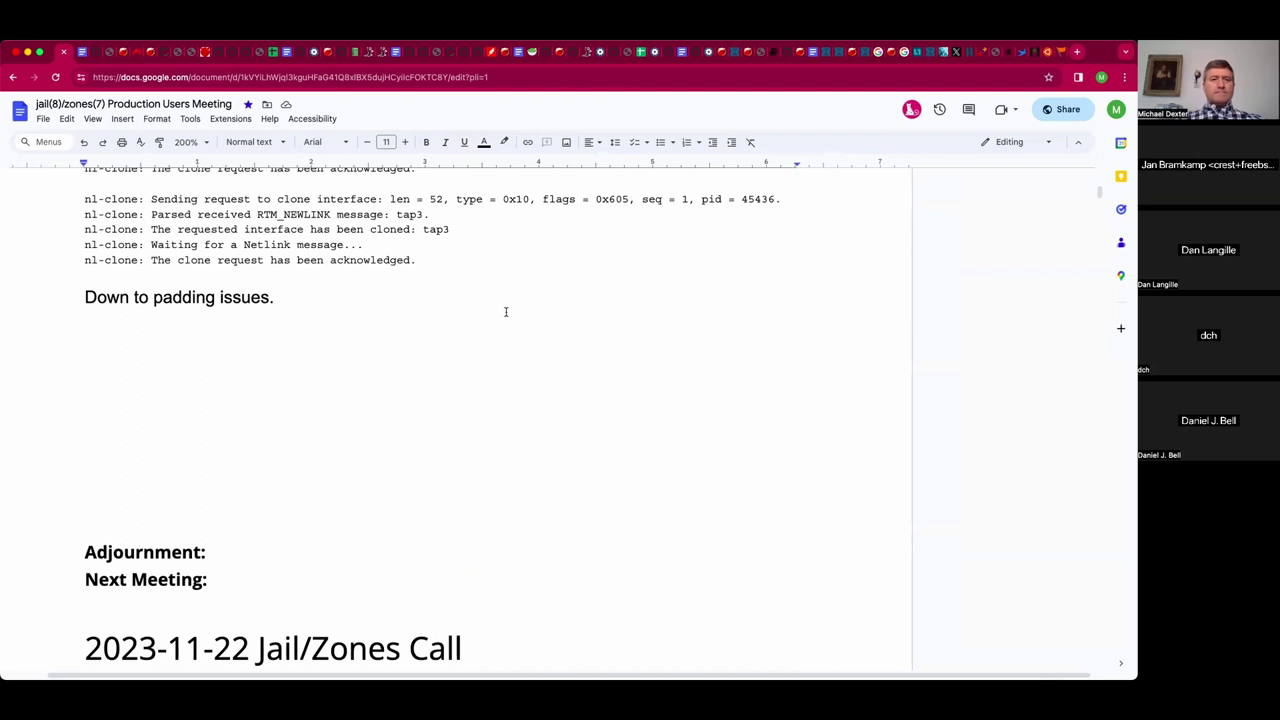
key(BackSpace)
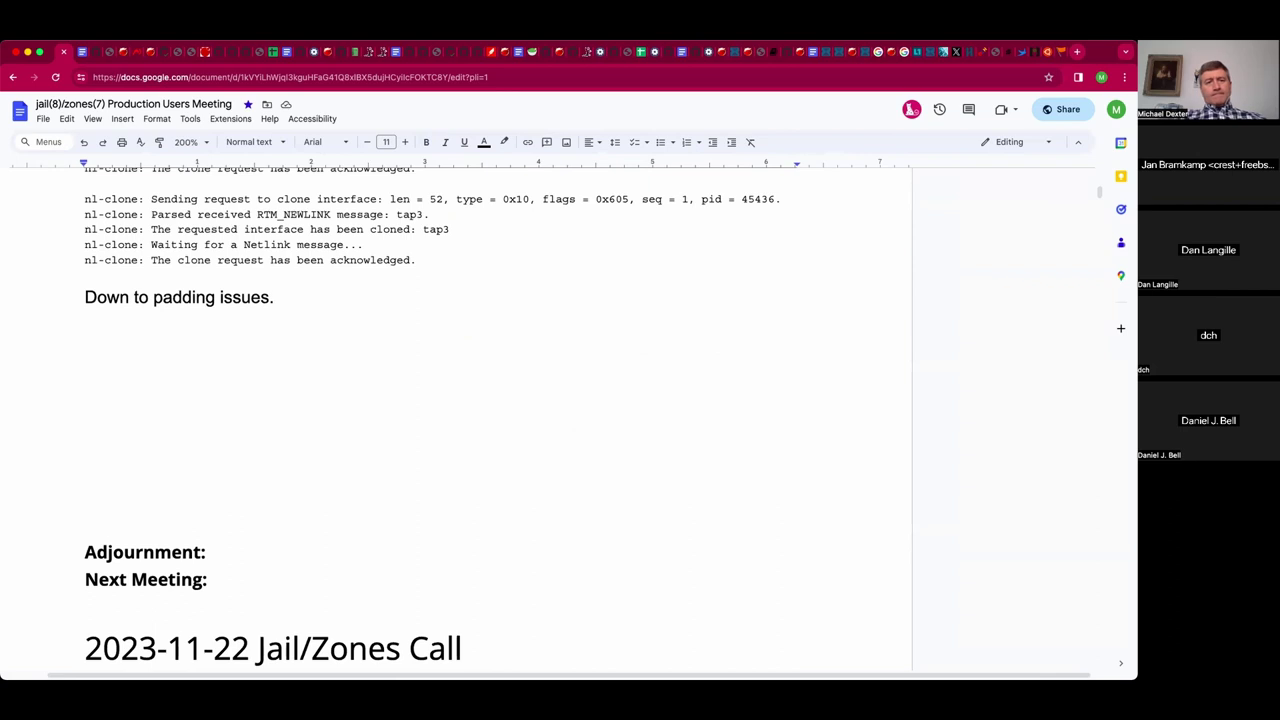
key(BackSpace)
text(.)
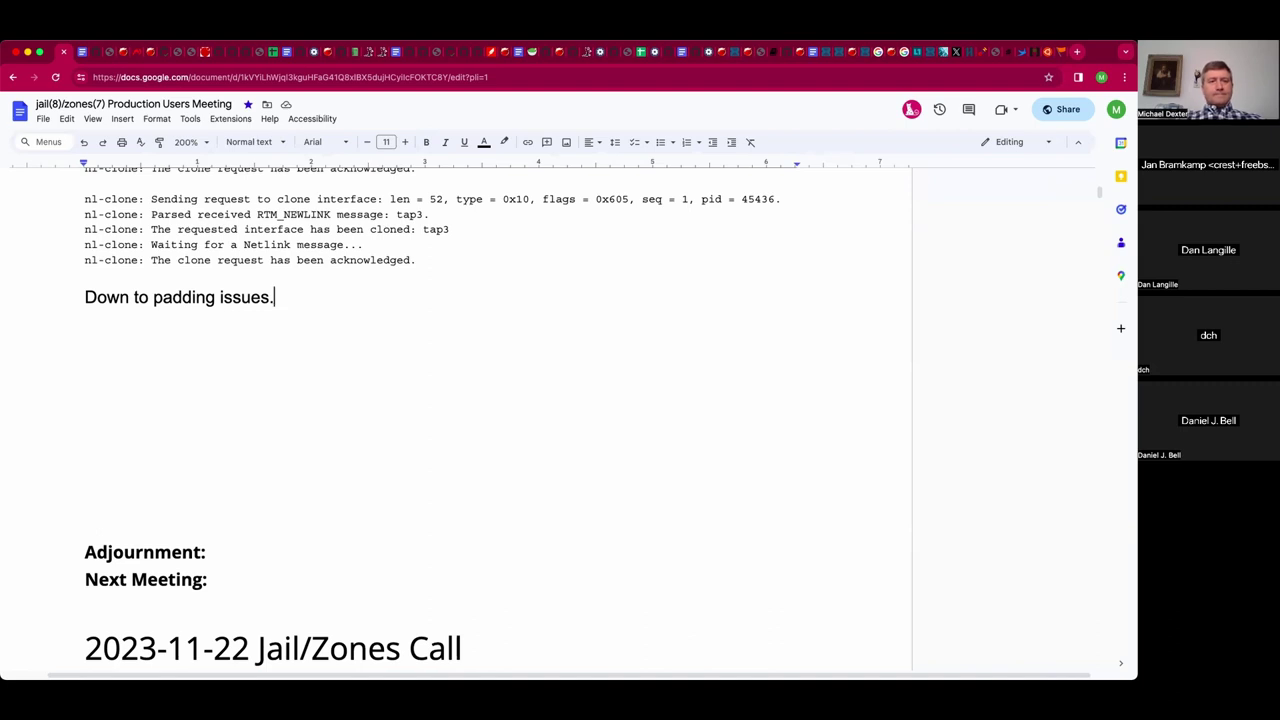
key(Return)
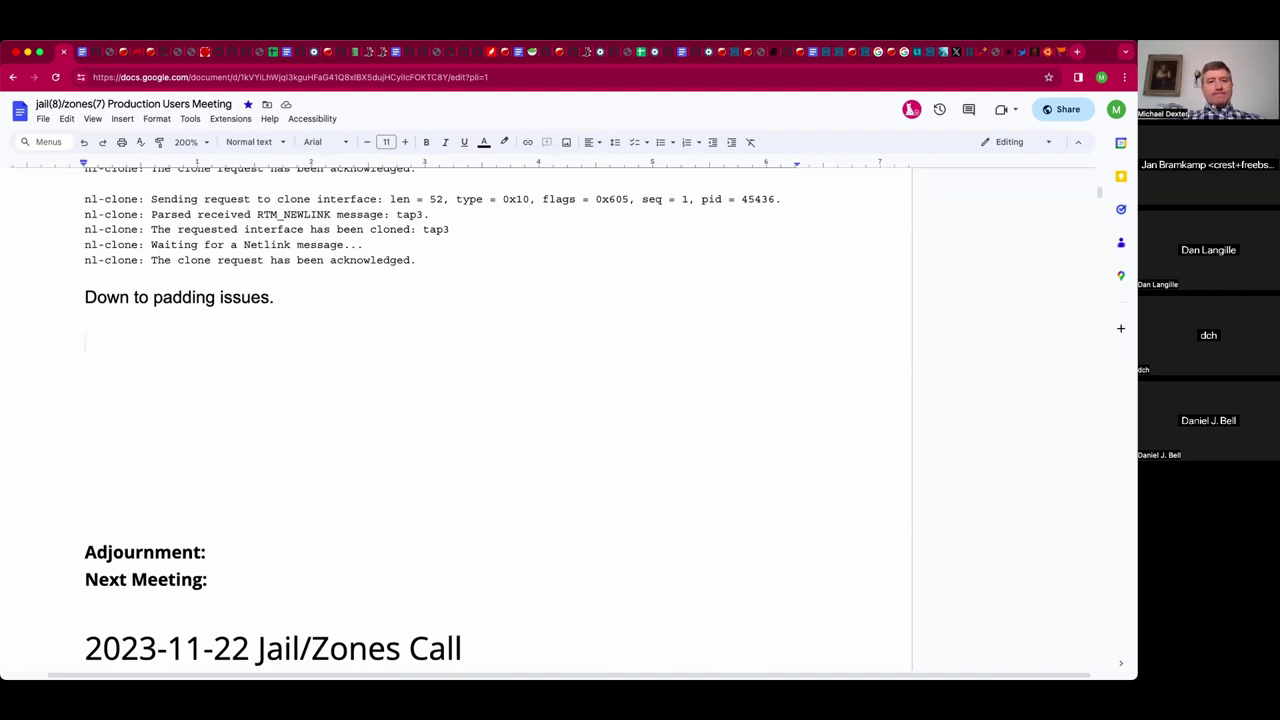
Note that a FreeBSD extension tracks metadata and its notifications are useful, unrelated to devd.
key(BackSpace)
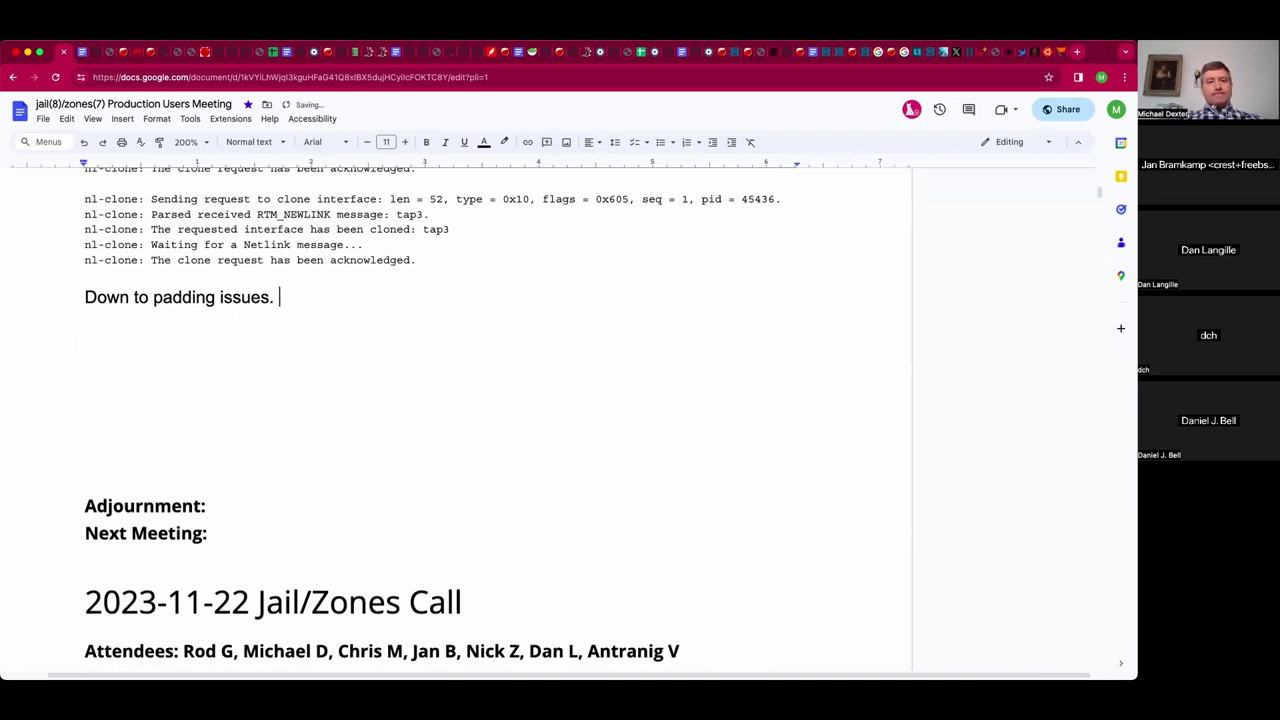
text(There is a FreeBSDexen)
key(BackSpace)
key(BackSpace)
text(tension that puts me)
key(BackSpace)
key(BackSpace)
text(metad)
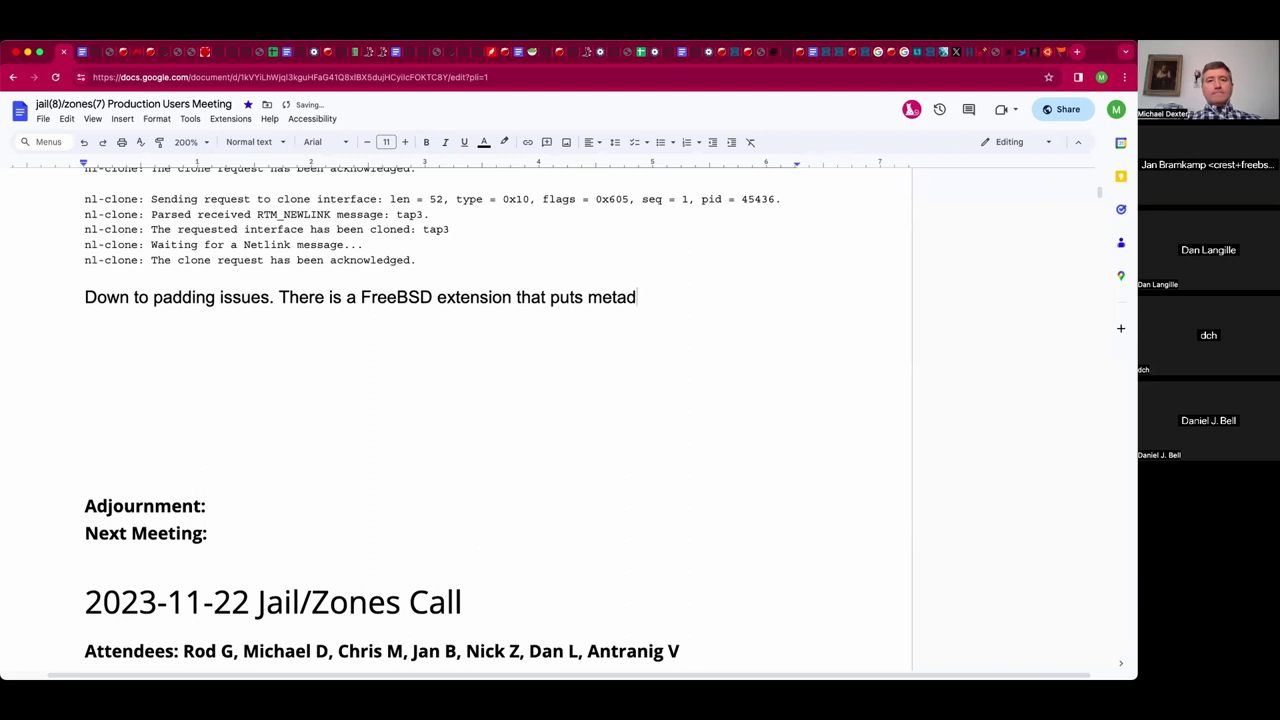
key(BackSpace)
key(BackSpace)
key(BackSpace)
key(BackSpace)
key(BackSpace)
key(BackSpace)
key(BackSpace)
key(BackSpace)
text(tracks metadata.)
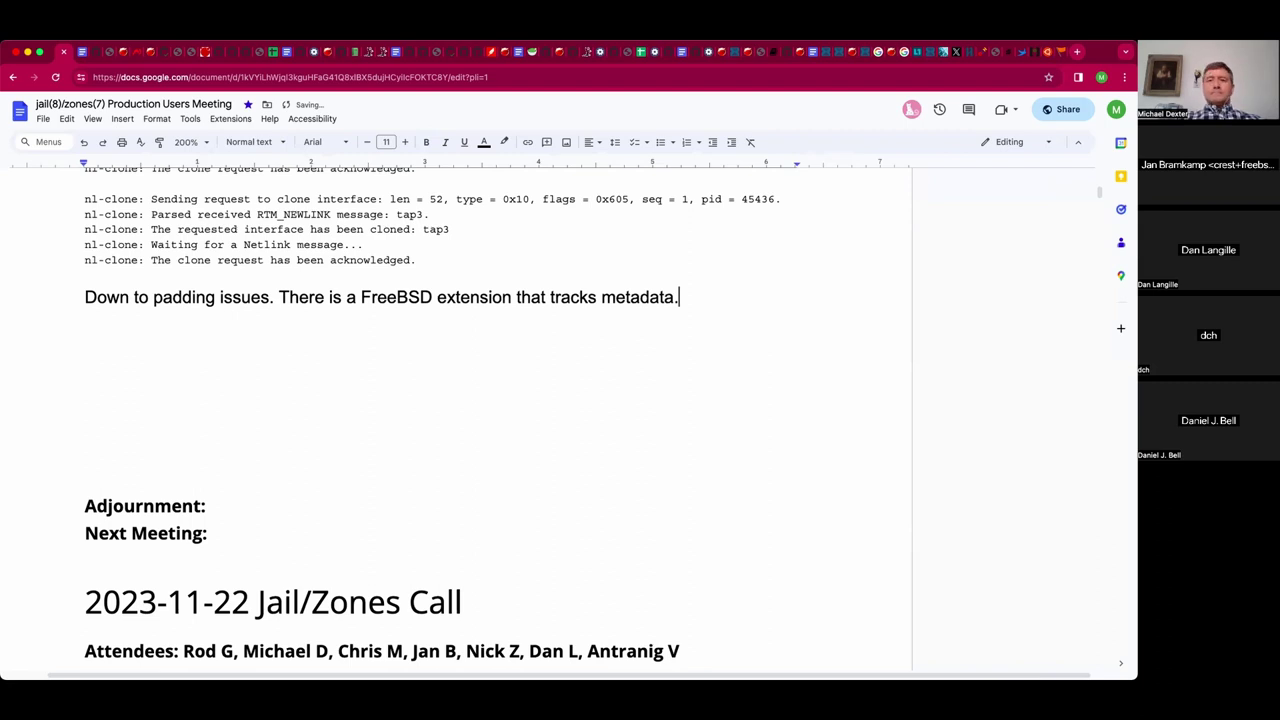
text( The notification)
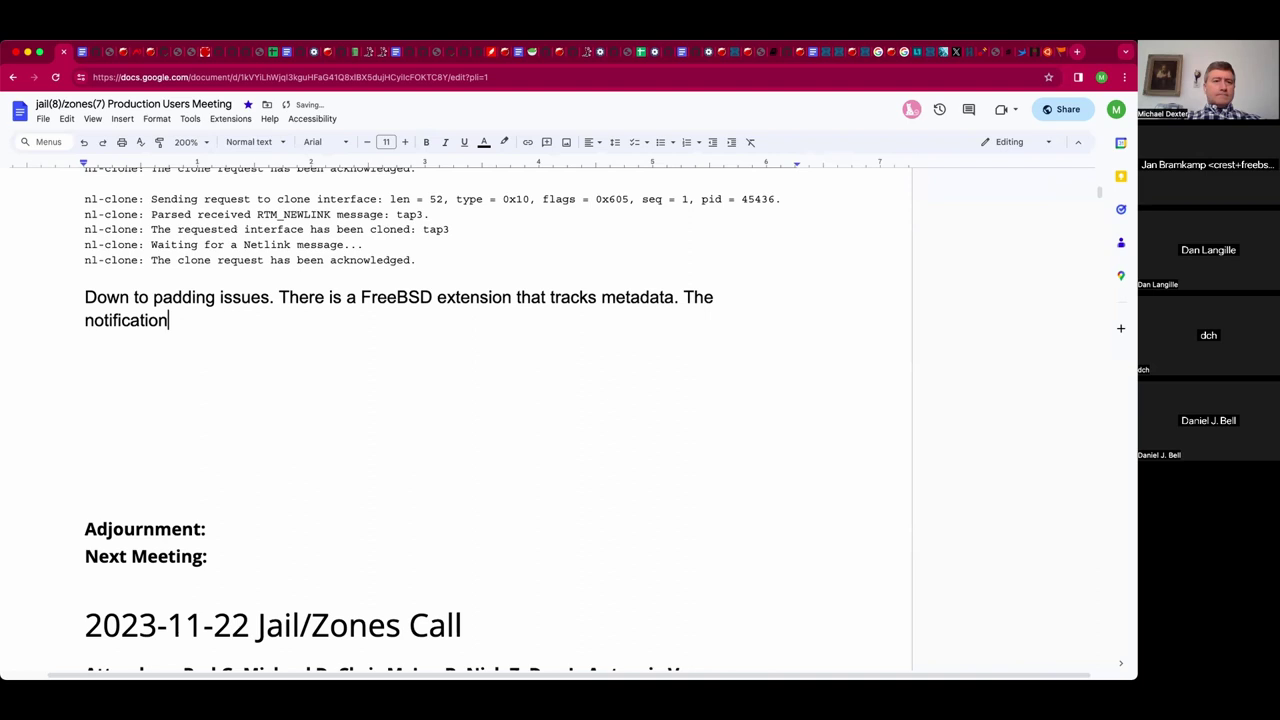
text(s are)
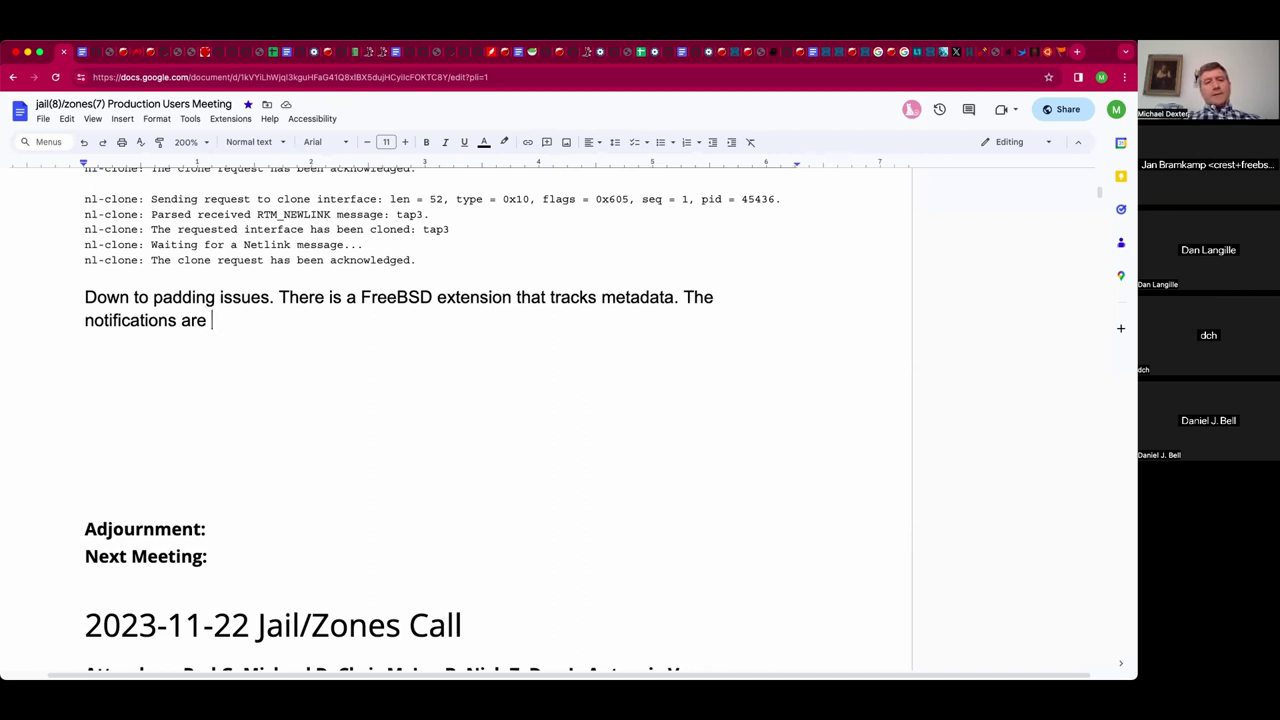
key(BackSpace)
key(BackSpace)
key(BackSpace)
key(BackSpace)
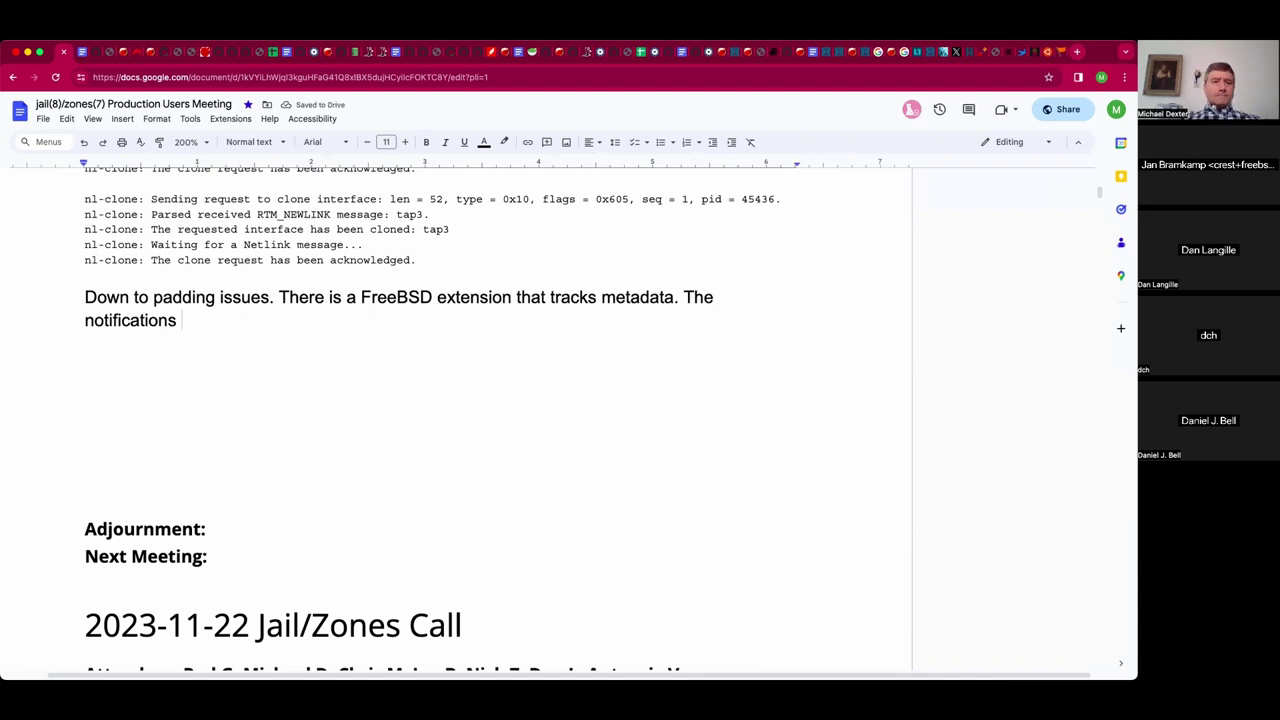
text(are useful and n)
key(BackSpace)
text(are not related to devd.)
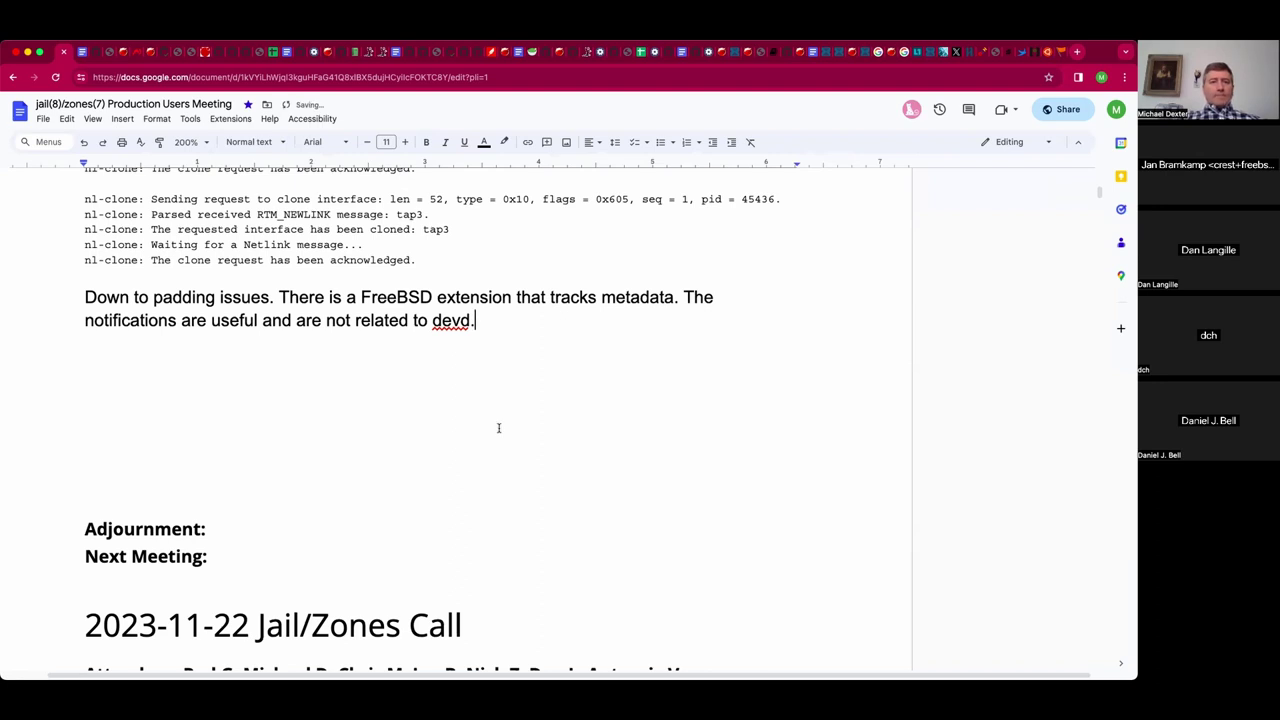
End the padding paragraph with 'Next: Renaming and output tidying.' and start a new line.
scroll(500, 428, up, 3)
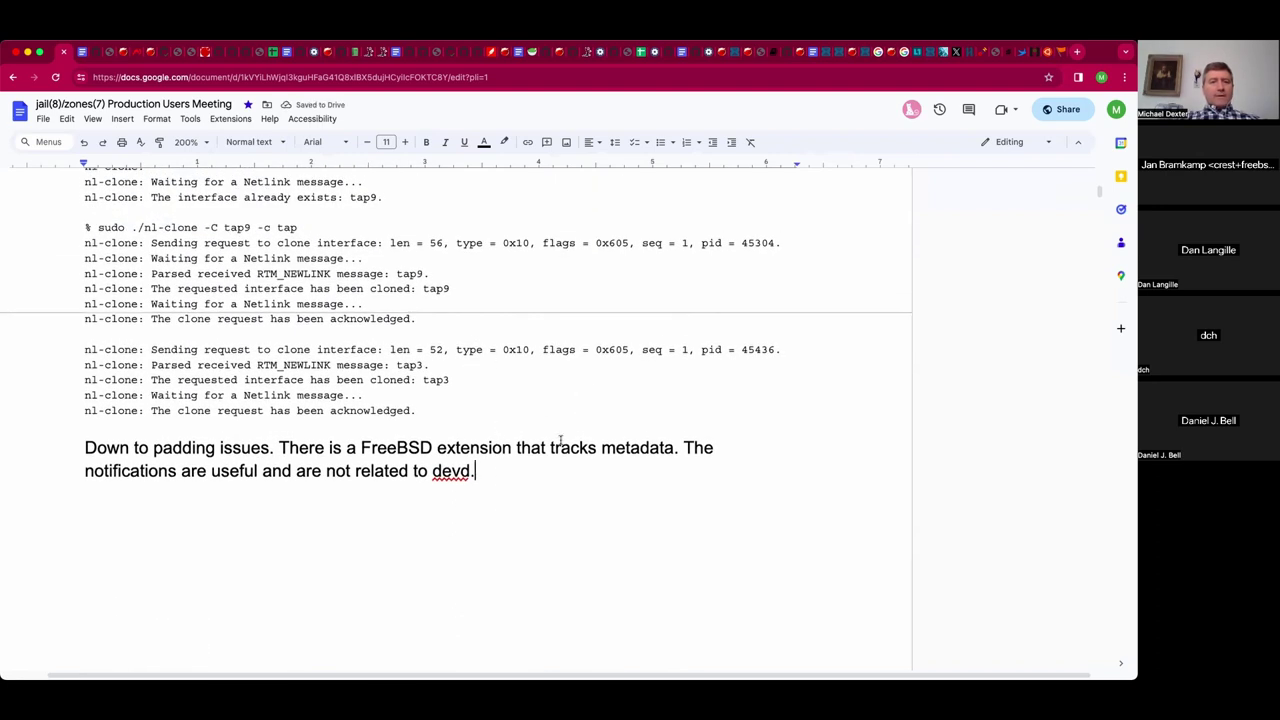
scroll(494, 418, up, 2)
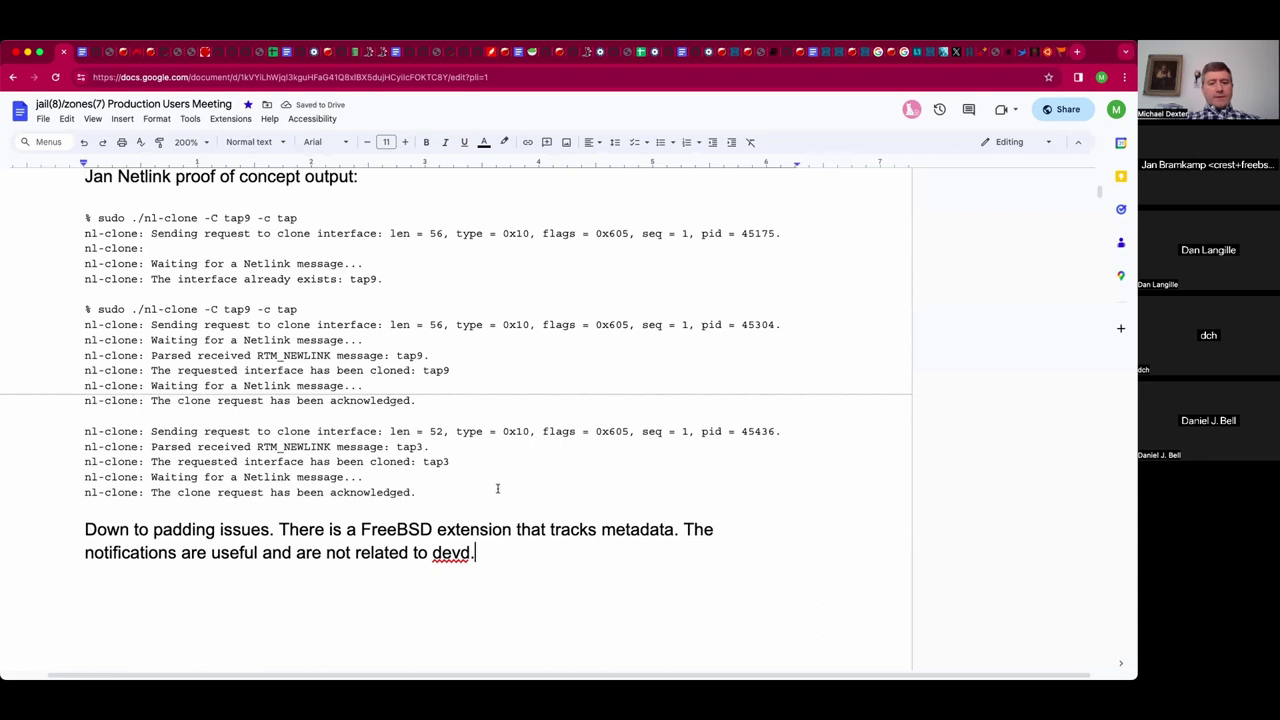
click(237, 196)
key(Down)
key(Down)
key(Down)
key(Down)
key(Down)
key(Down)
key(Down)
key(Down)
key(Down)
key(Down)
key(Left)
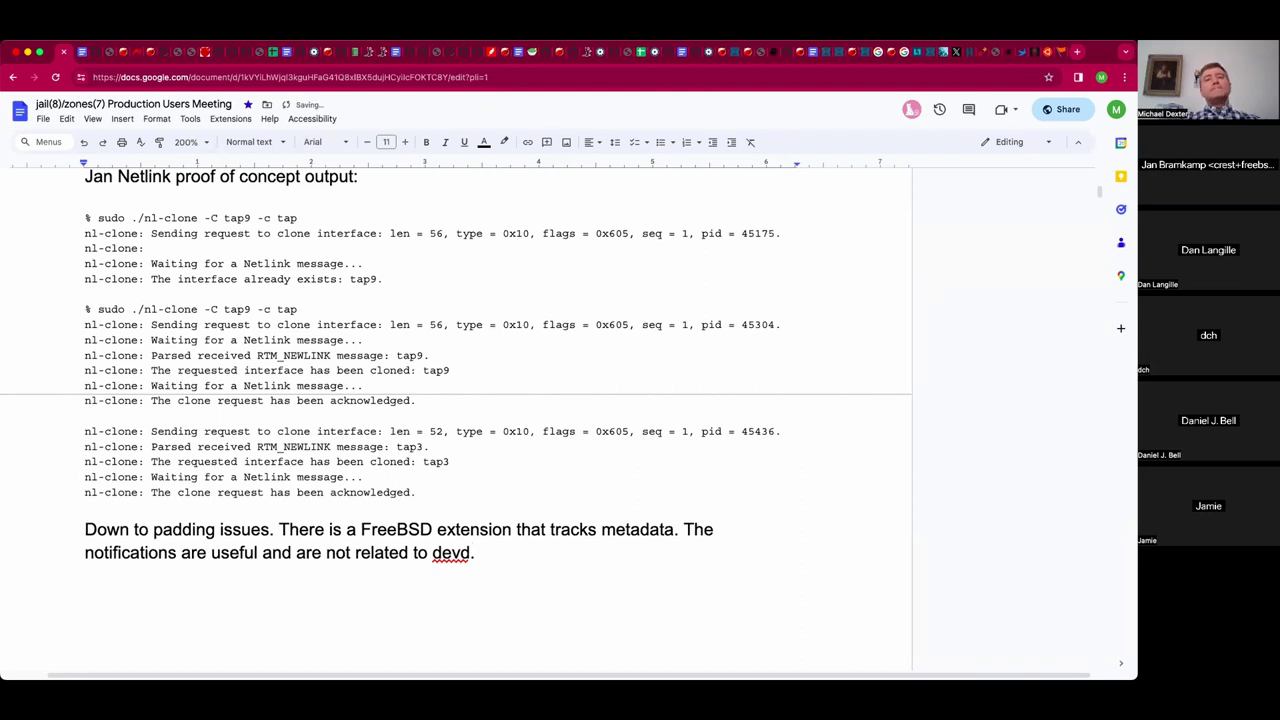
text( Next: )
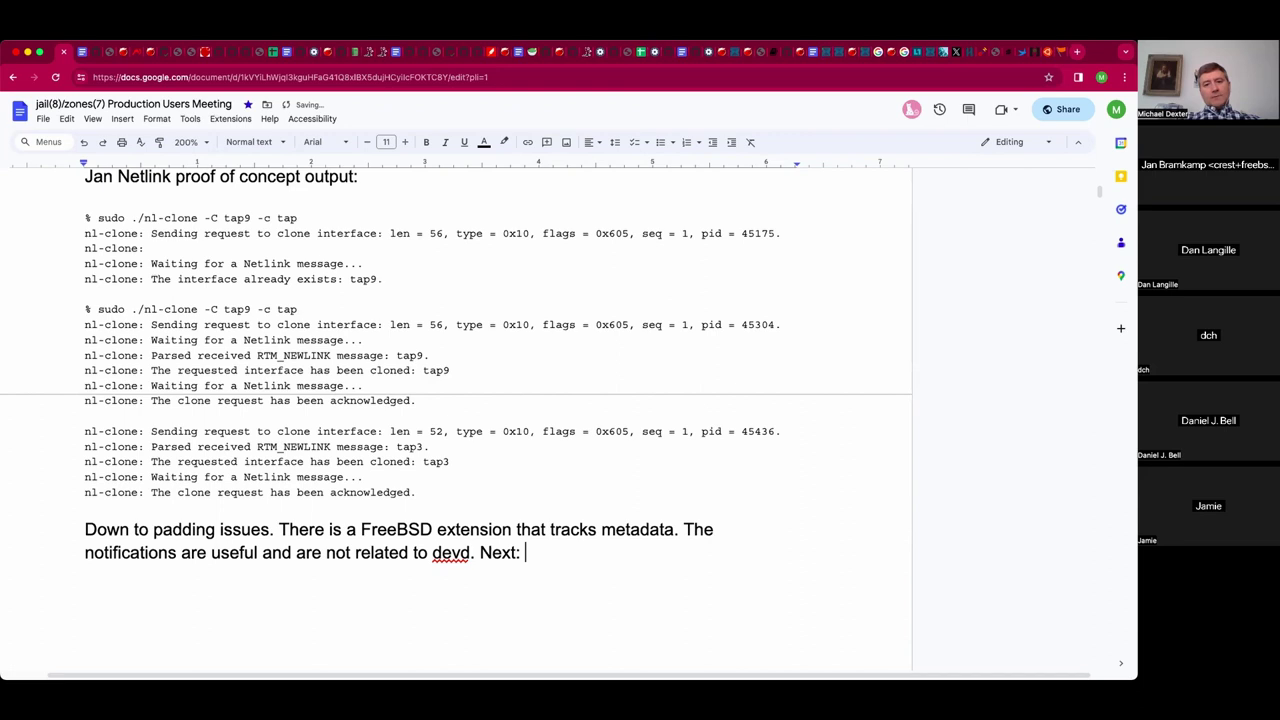
text(Renaming and oupt)
key(BackSpace)
key(BackSpace)
text(t)
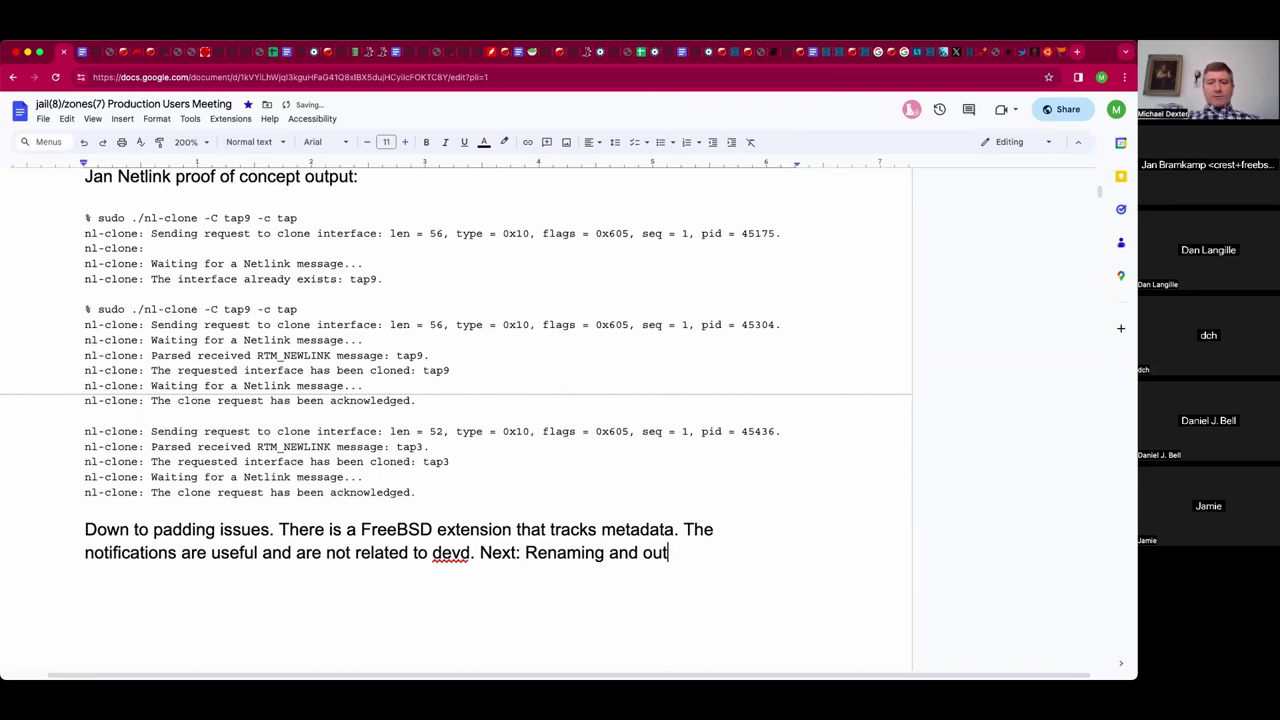
text(put)
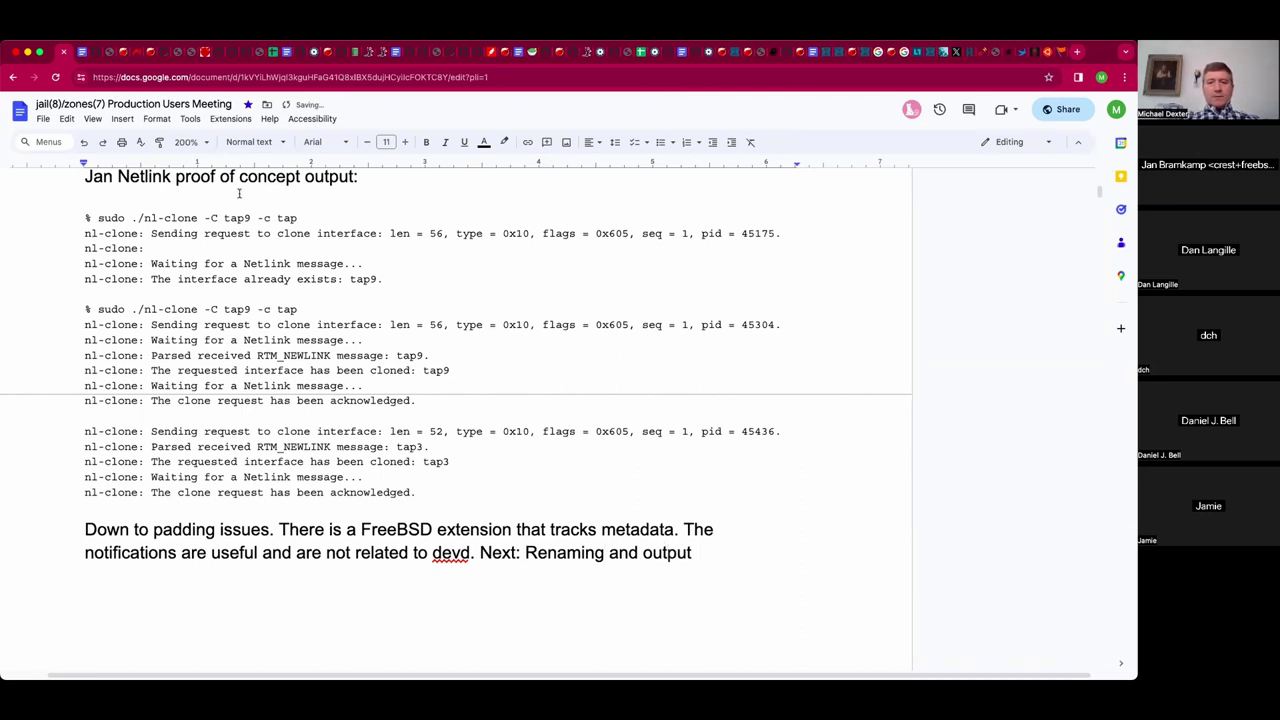
text( tidying.)
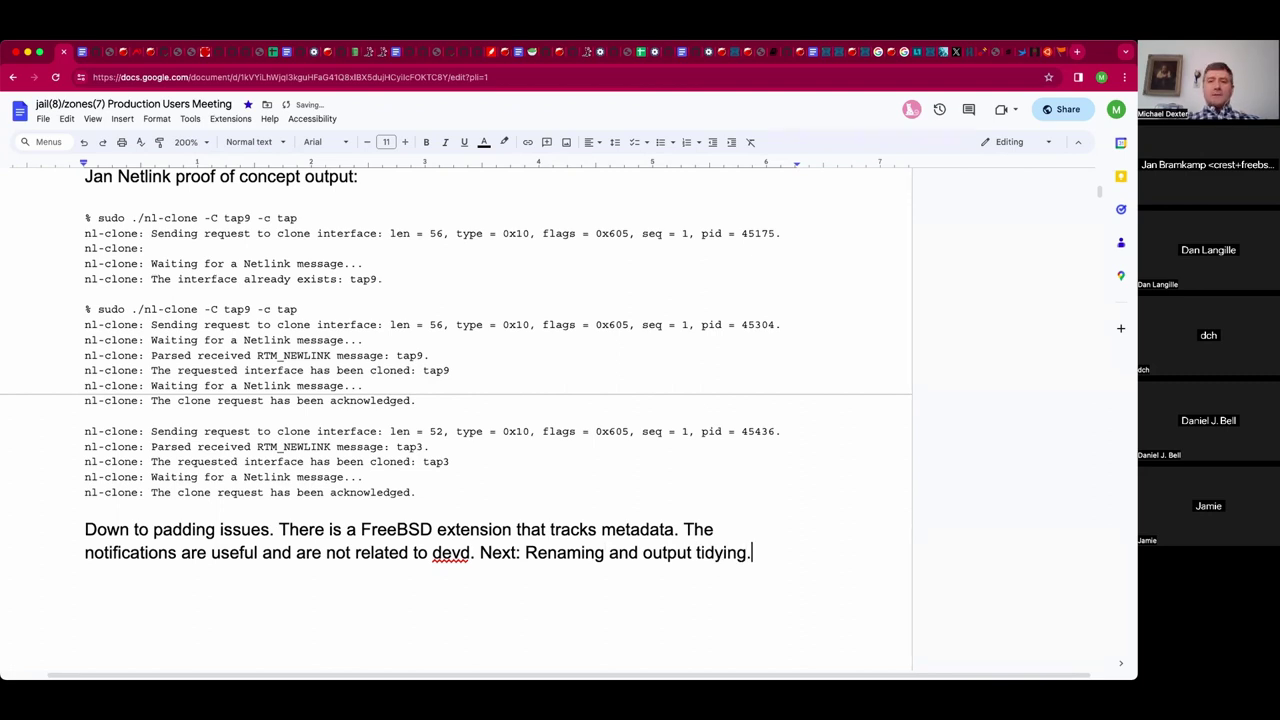
key(Return)
Append ', Jamie' after DCH on the 2023-11-29 Jail/Zones Call attendees line.
scroll(589, 419, up, 5)
scroll(589, 419, up, 1)
scroll(589, 419, up, 5)
scroll(589, 419, up, 2)
scroll(456, 420, up, 5)
scroll(456, 420, up, 2)
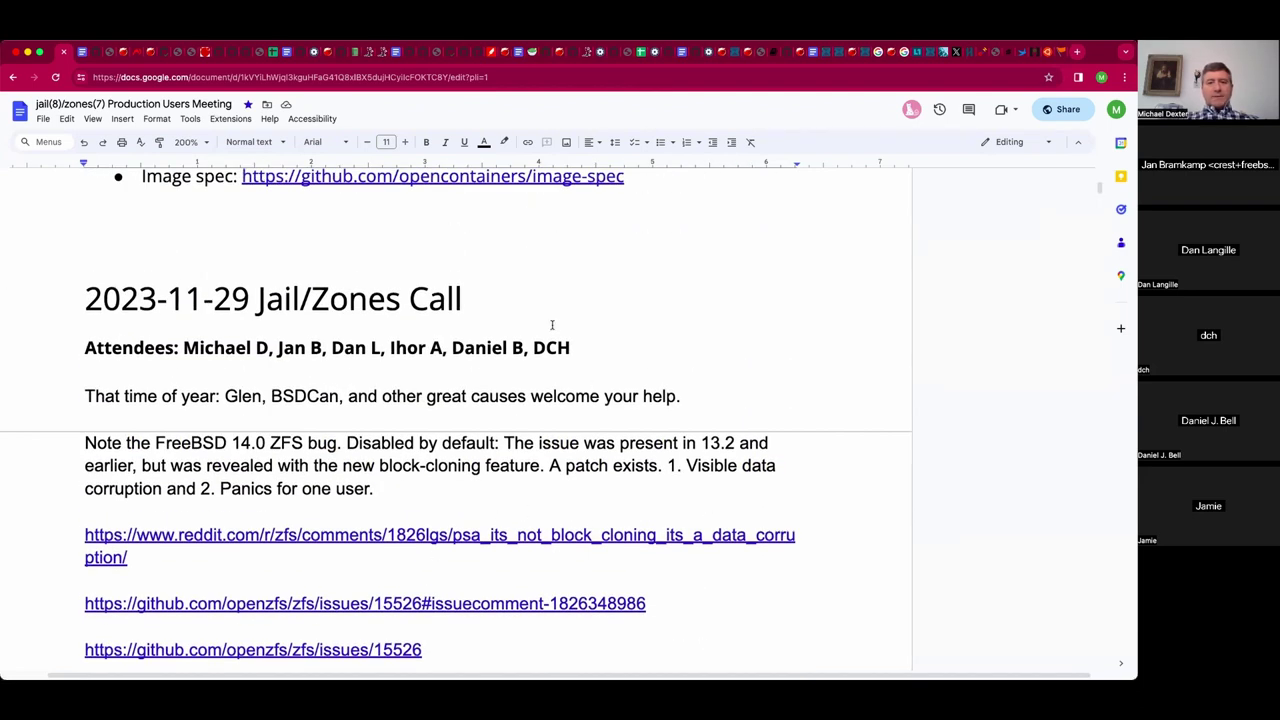
click(588, 345)
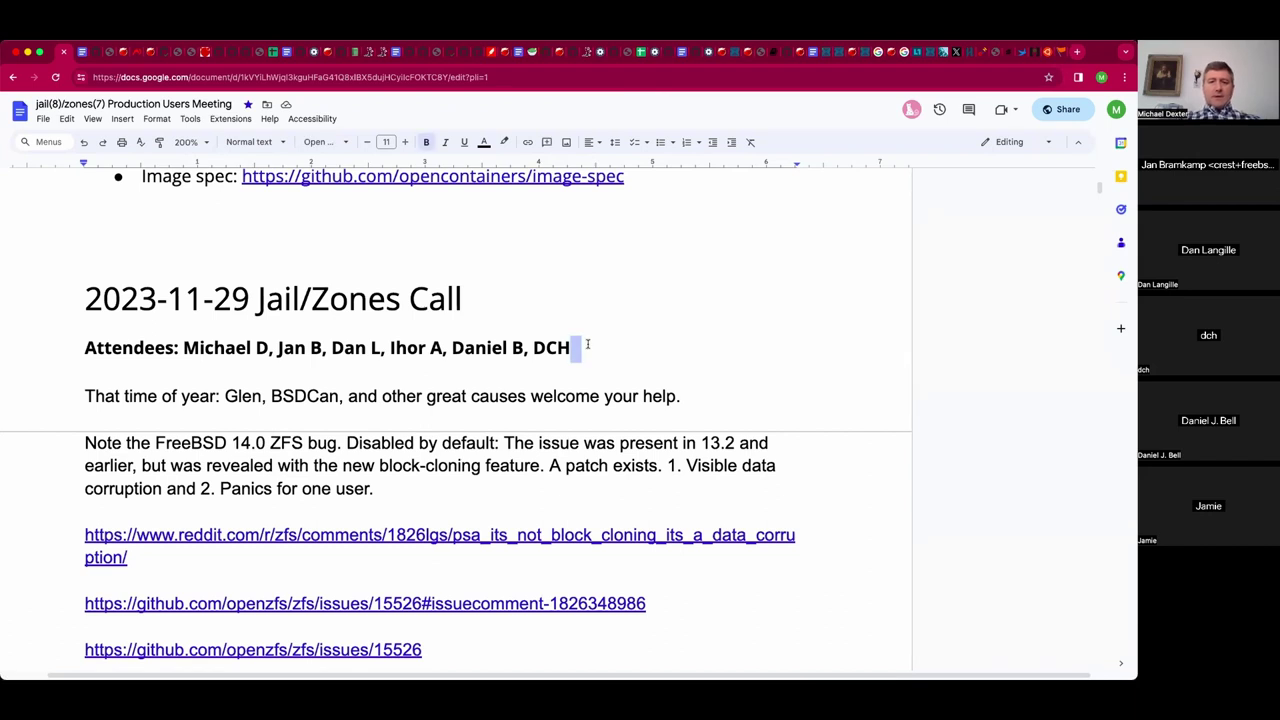
text(, Jamie)
scroll(456, 420, down, 3)
scroll(456, 420, down, 2)
scroll(456, 420, down, 5)
scroll(456, 420, down, 4)
scroll(313, 195, down, 2)
scroll(313, 195, down, 4)
scroll(313, 195, down, 2)
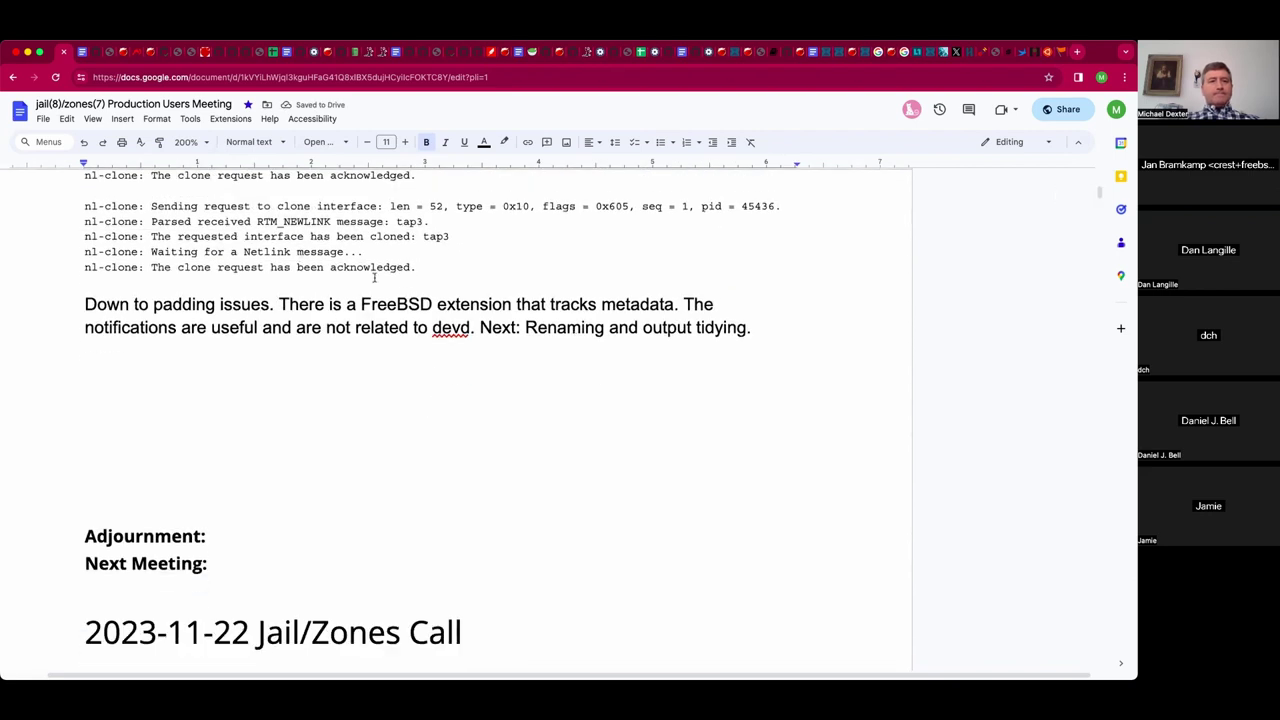
Start a note: 'Jamie: Will soon commit a project related to dying jail handling. Making it so they cannot be resurrected.'.
click(257, 359)
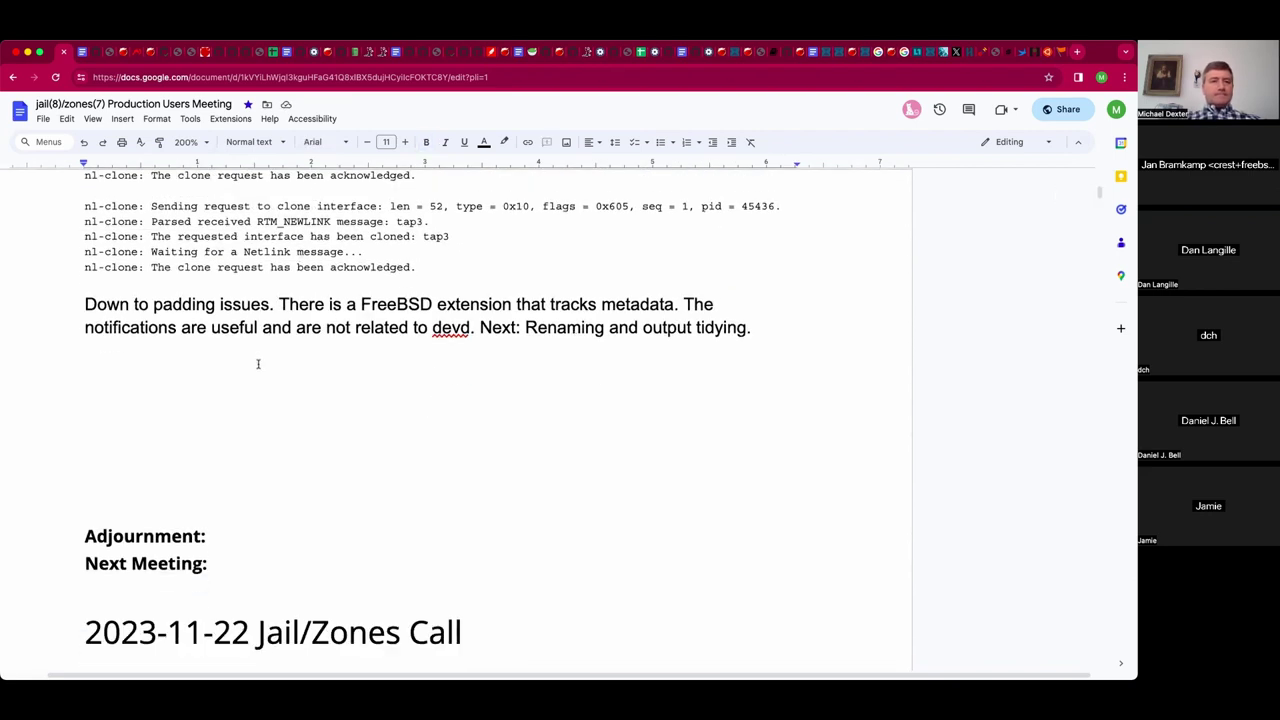
text(Jamie: Will soon commit as)
key(BackSpace)
text(project )
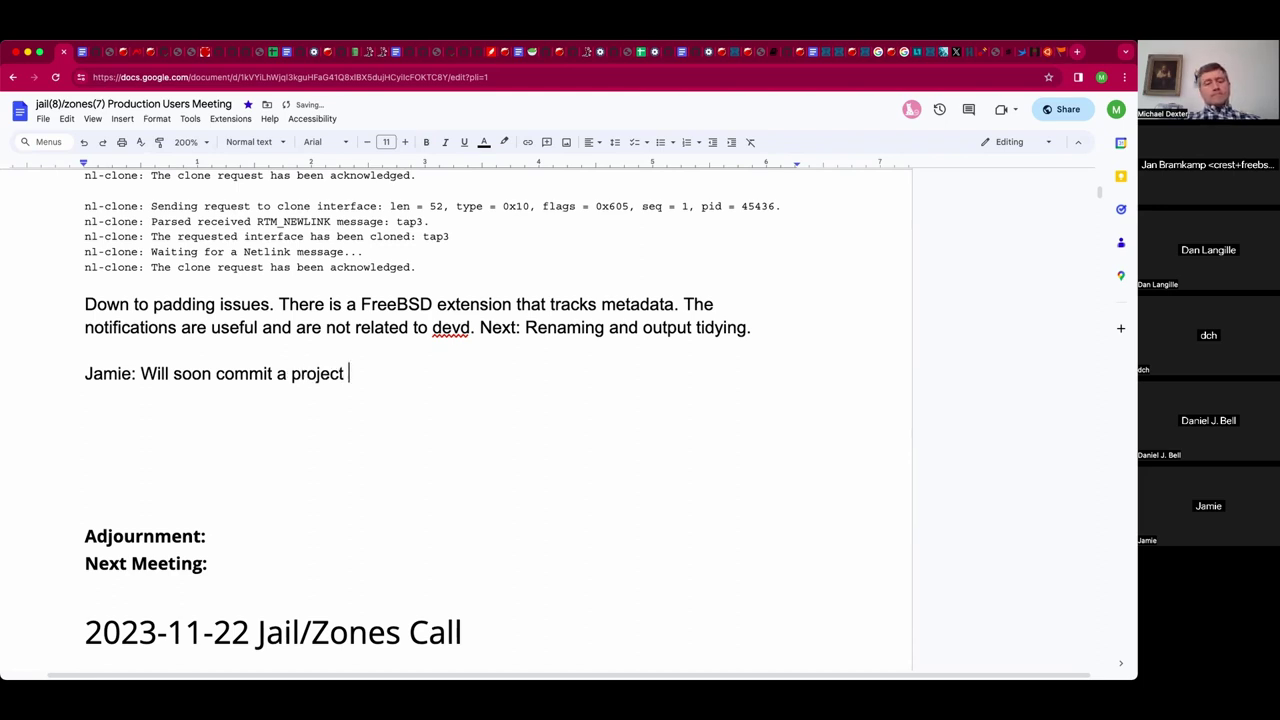
text(related to dying jail hand)
key(BackSpace)
text(dling.)
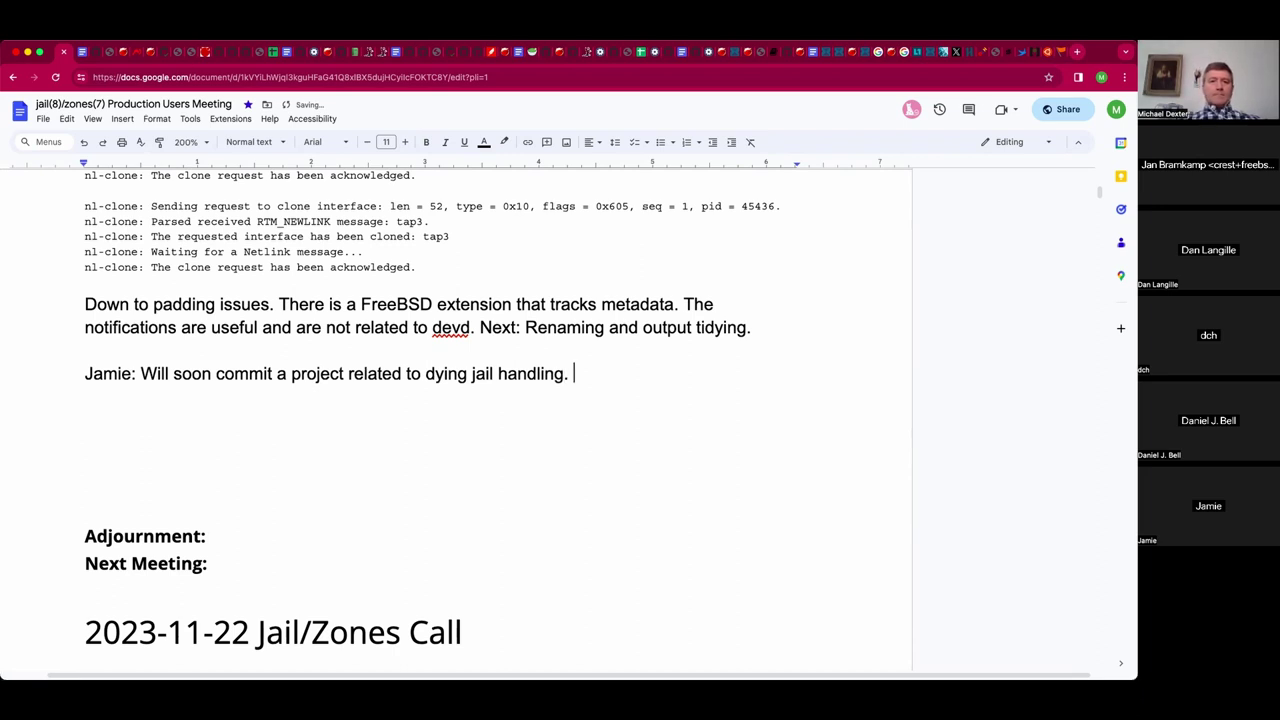
text(Making it so they cannot be resur)
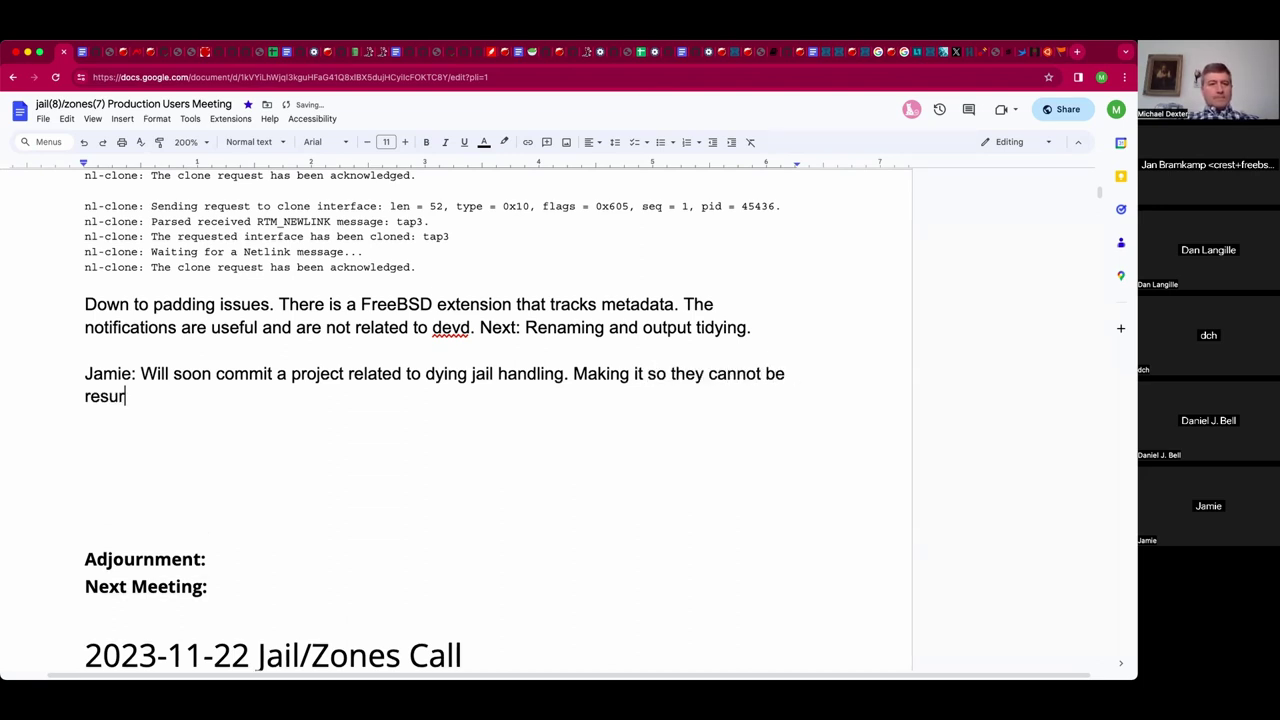
text(rected. )
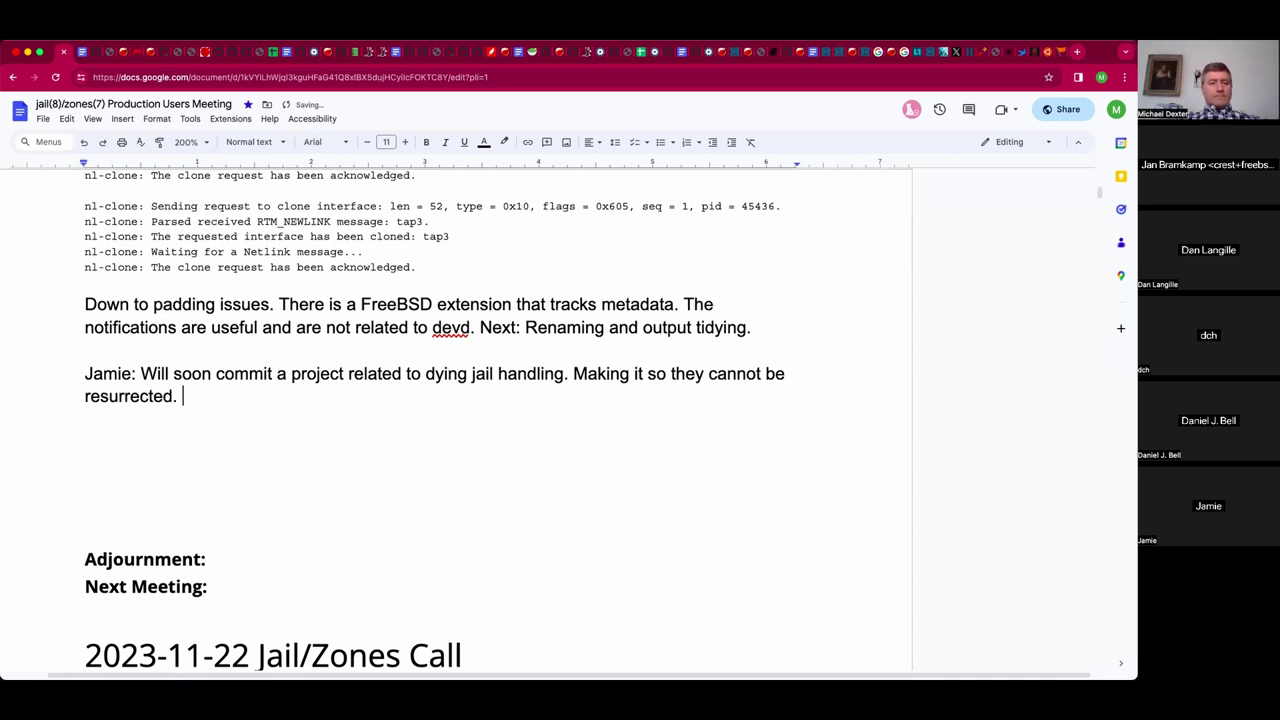
text(Three are)
Add that resurrection should never have been possible and is problematic, then begin 'Original motivation: dying jails…'.
key(BackSpace)
key(BackSpace)
key(BackSpace)
key(BackSpace)
key(BackSpace)
key(BackSpace)
text(at should hav enev)
key(BackSpace)
key(BackSpace)
key(BackSpace)
key(BackSpace)
text(e never been possib)
key(BackSpace)
key(BackSpace)
text(sible.)
key(BackSpace)
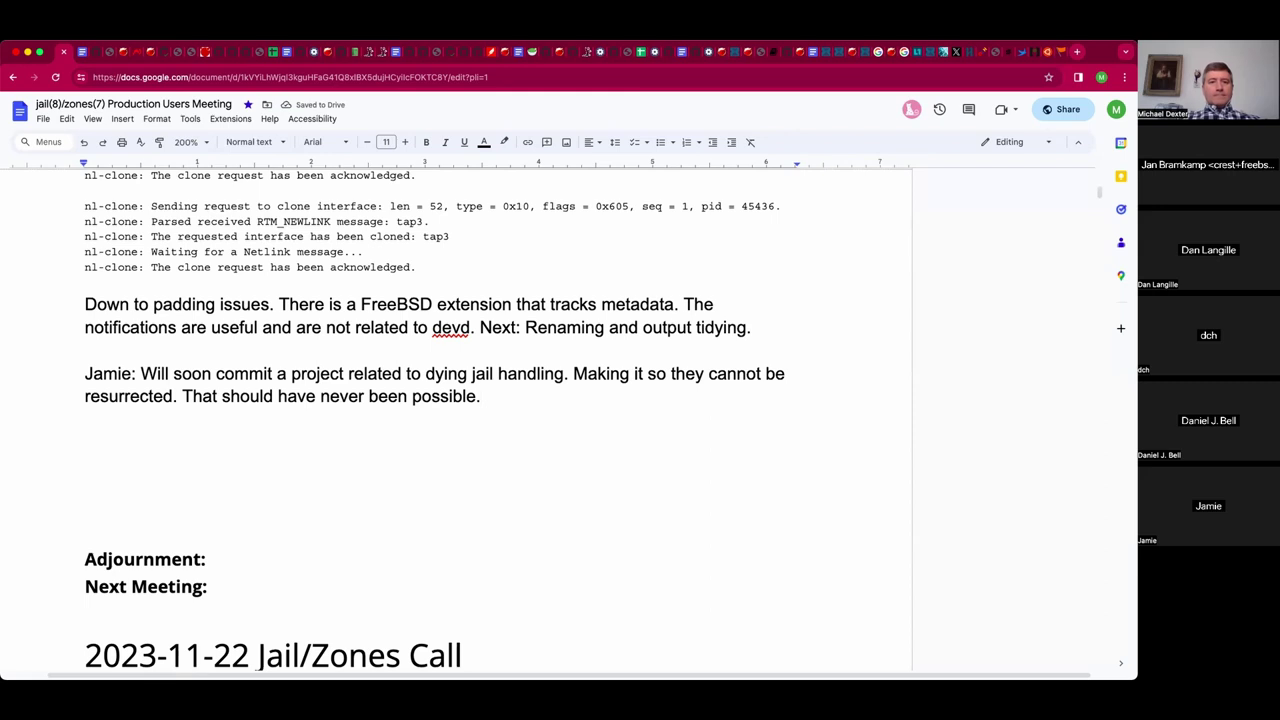
key(BackSpace)
text(and is problematic.)
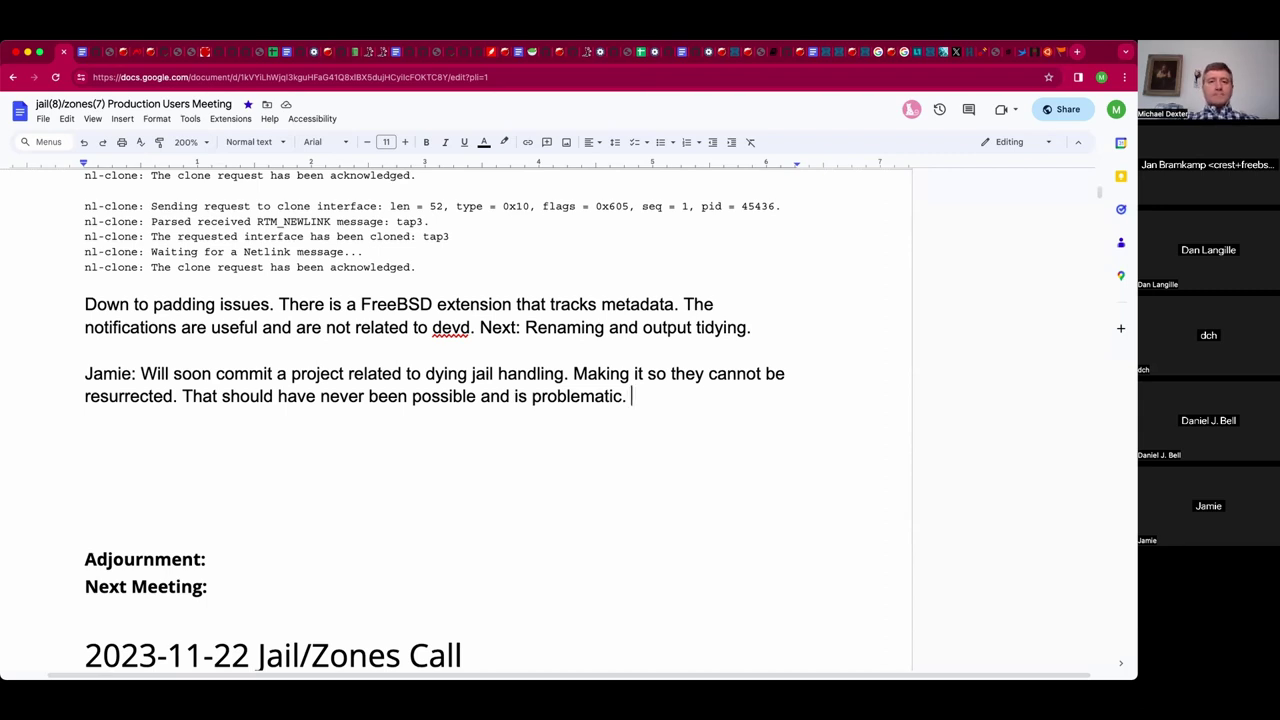
text(Original motivation: dy)
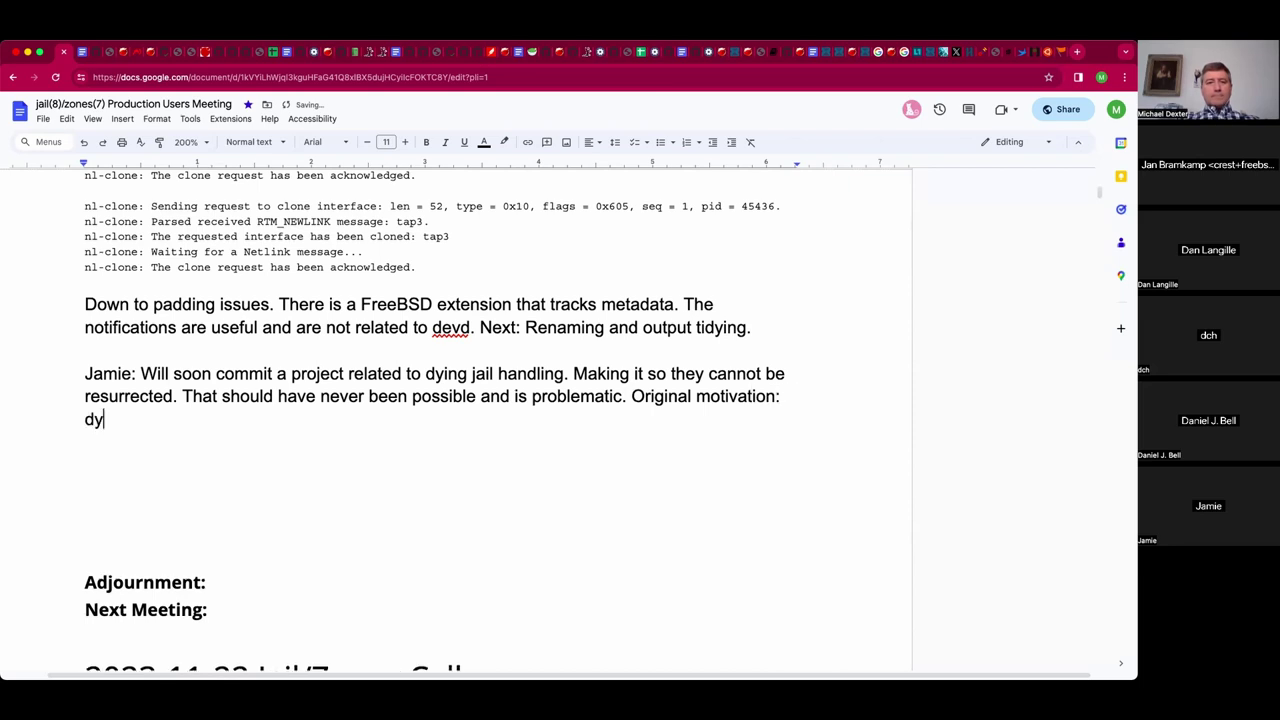
text(ing jails have state)
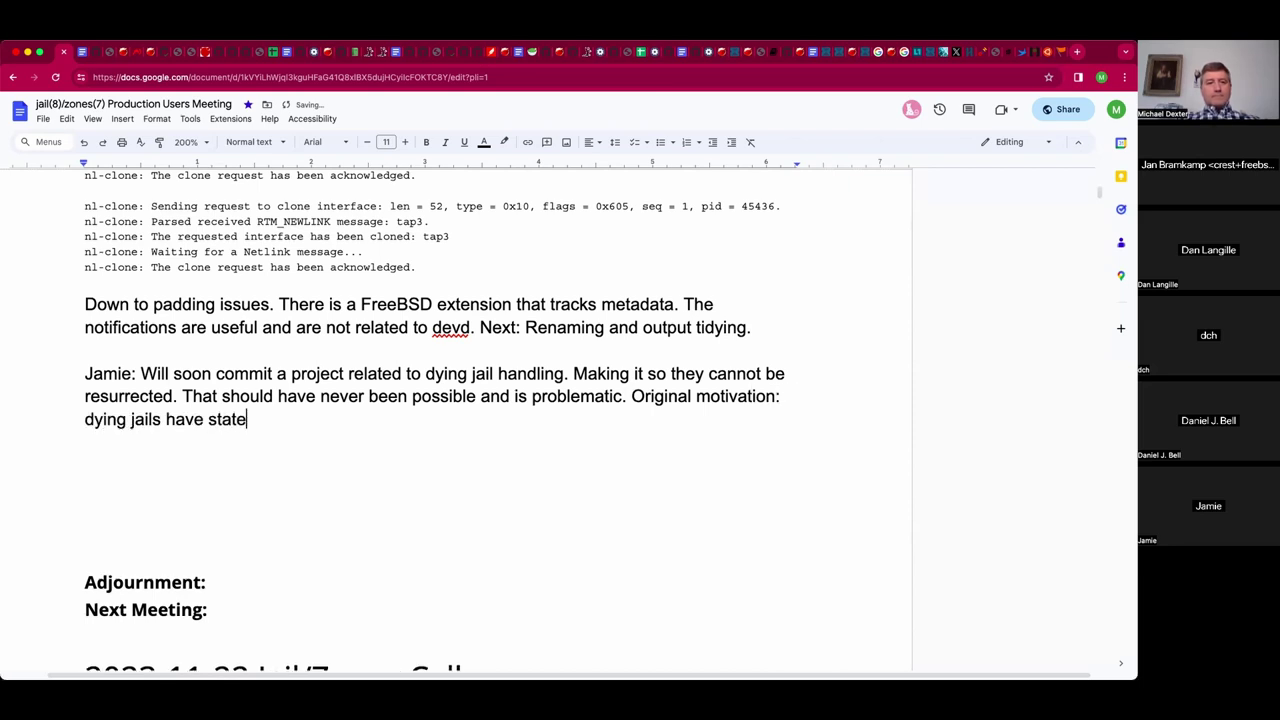
text( that must)
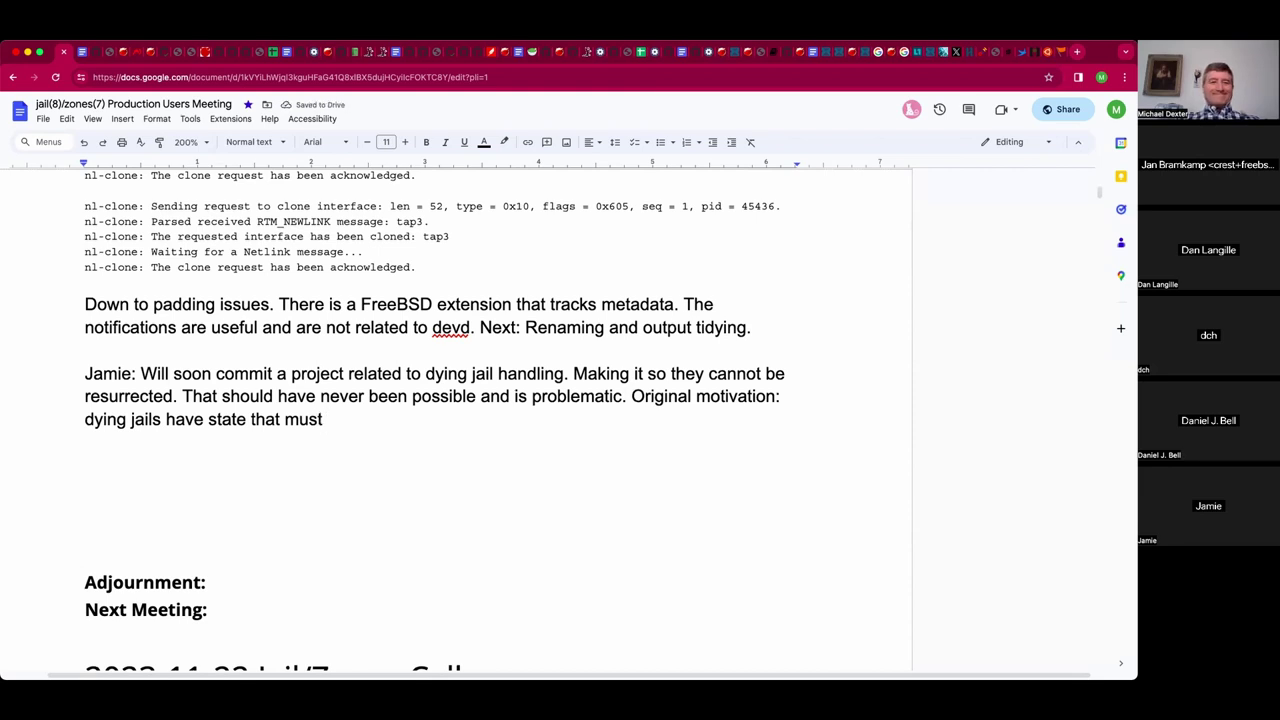
Finish the motivation as 'dying jails have JIDs you want to track. Can't timeout.'.
key(BackSpace)
key(BackSpace)
key(BackSpace)
key(BackSpace)
key(BackSpace)
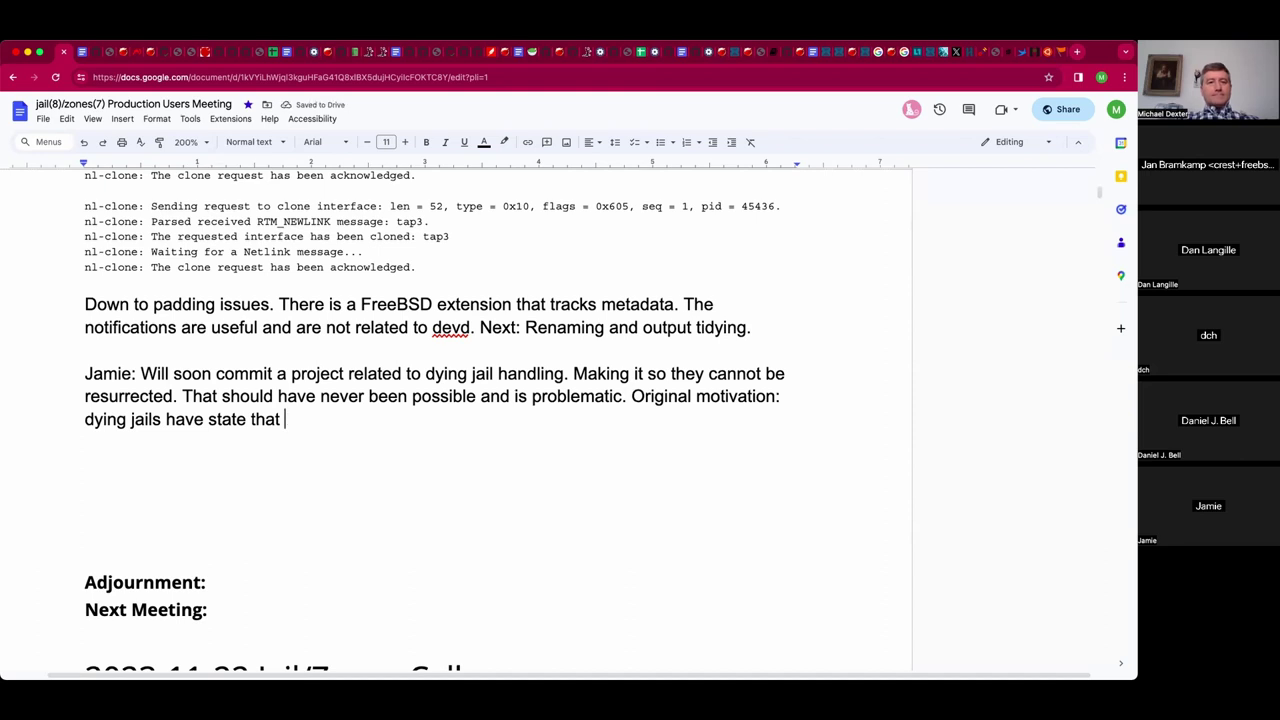
key(BackSpace)
key(BackSpace)
key(BackSpace)
key(BackSpace)
key(BackSpace)
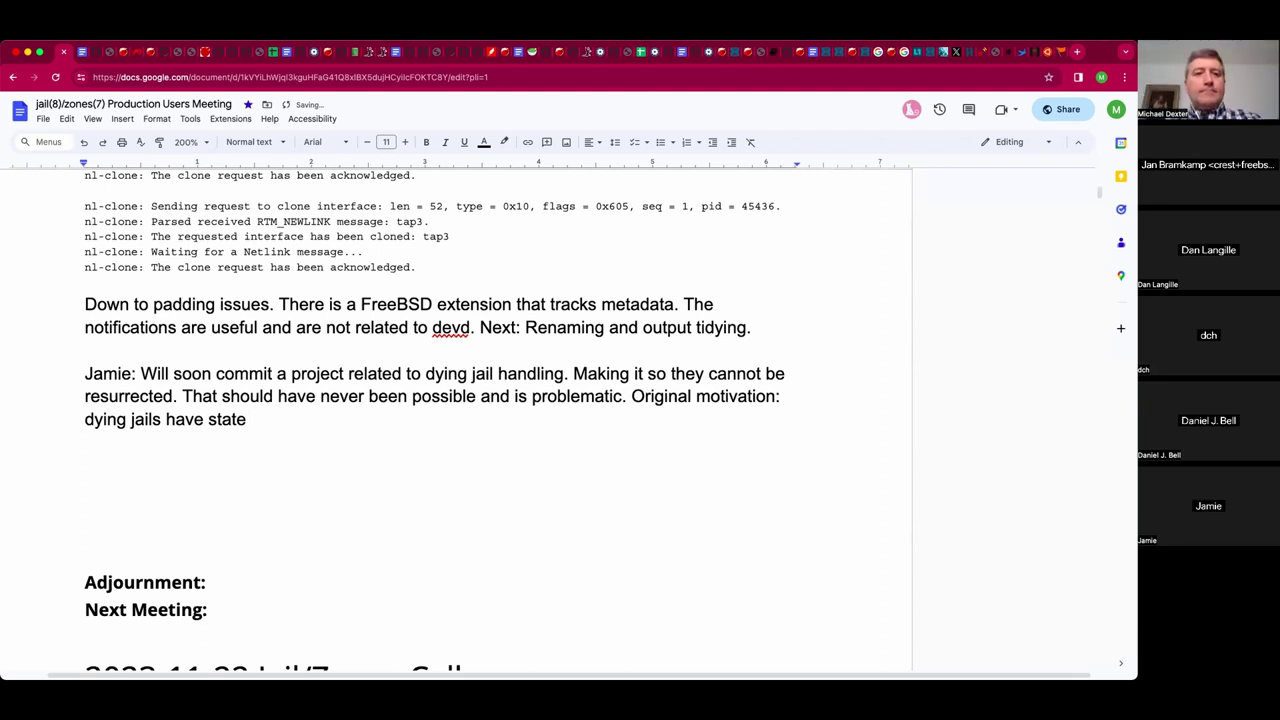
key(BackSpace)
key(BackSpace)
key(BackSpace)
key(BackSpace)
text(JIDs you want to track. )
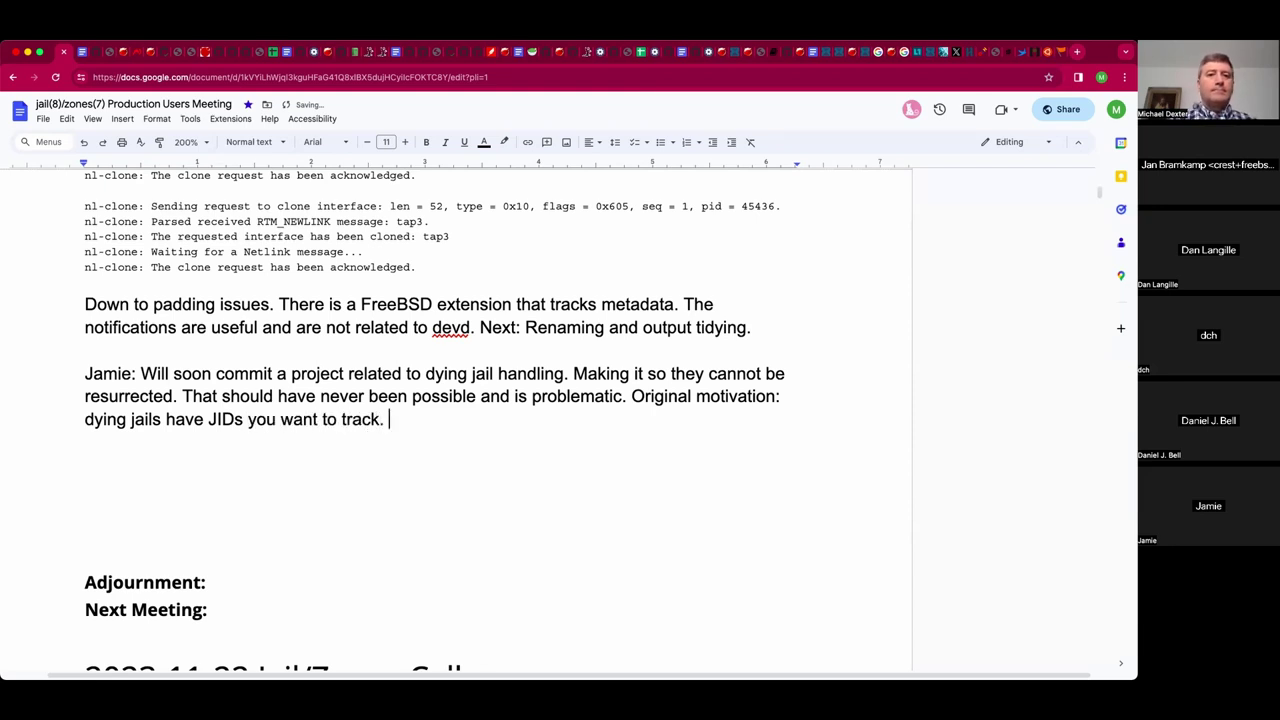
text(Can't timeout. Now)
Append 'Now reading the JID if needed.' to Jamie's note and start a new line.
right_click(259, 366)
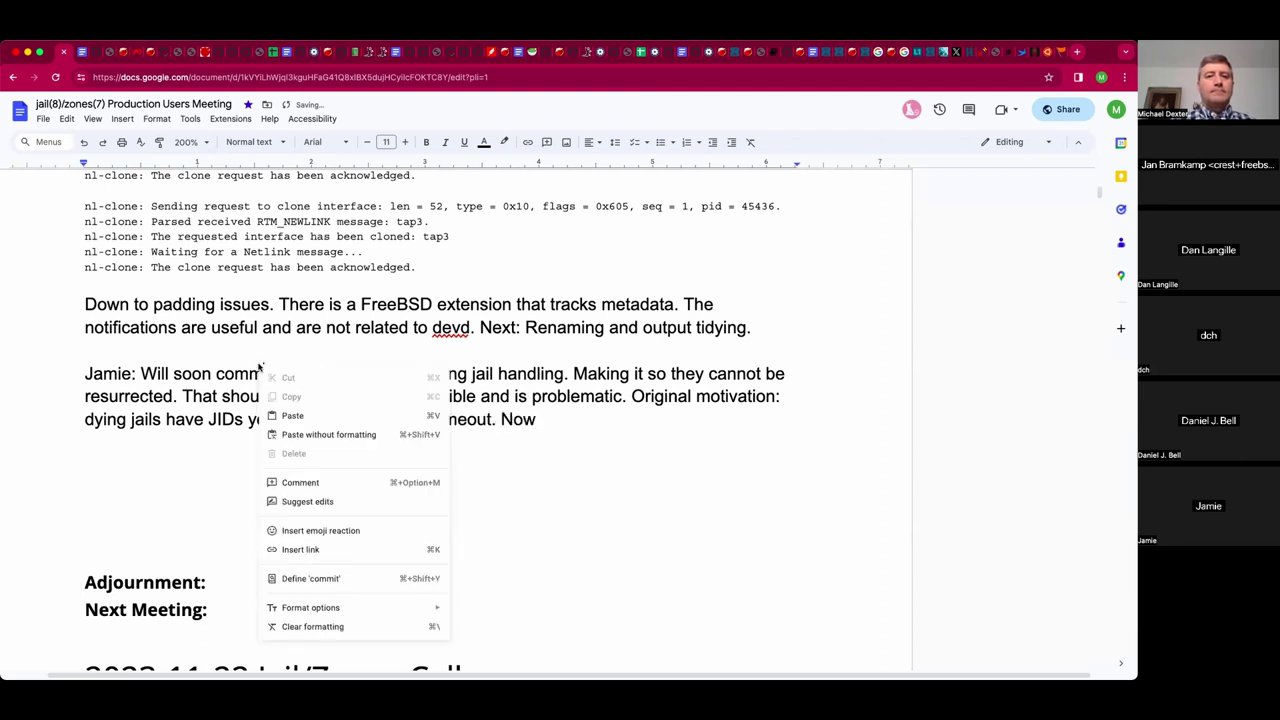
click(259, 366)
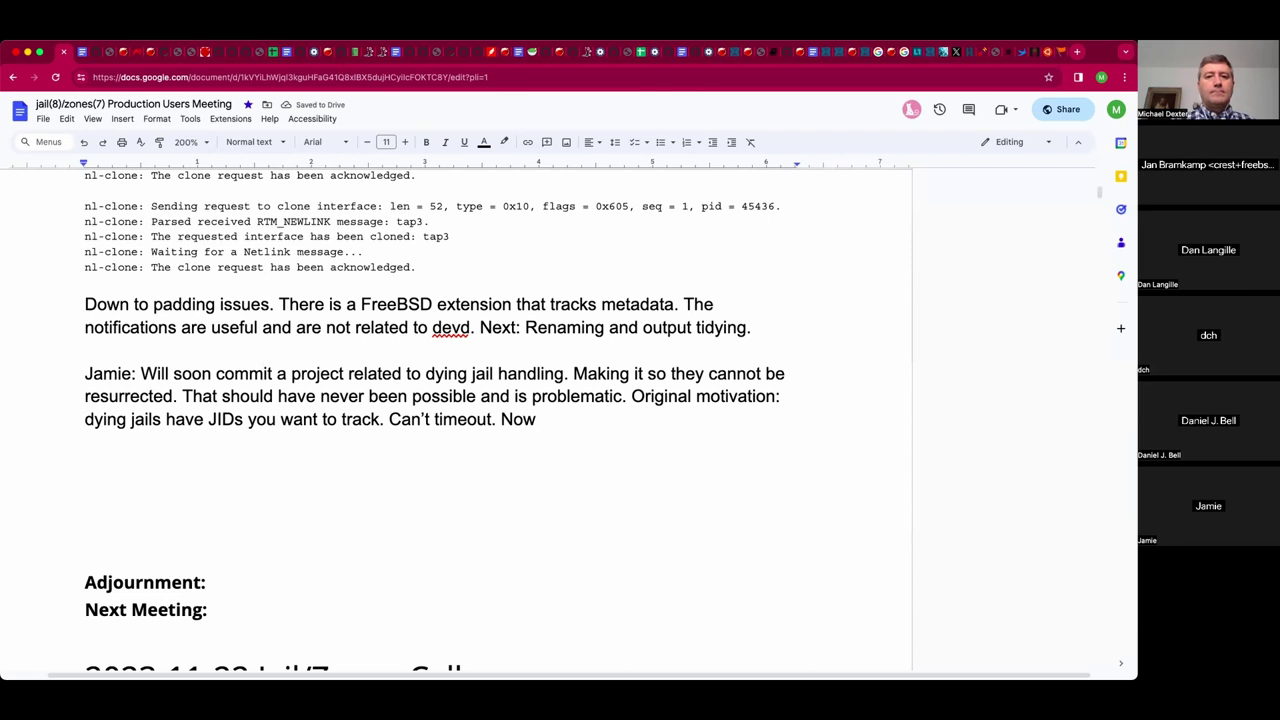
text(reading the JD)
key(BackSpace)
text(ID if needs)
key(BackSpace)
text(e.d)
key(BackSpace)
key(BackSpace)
text(d.d)
key(BackSpace)
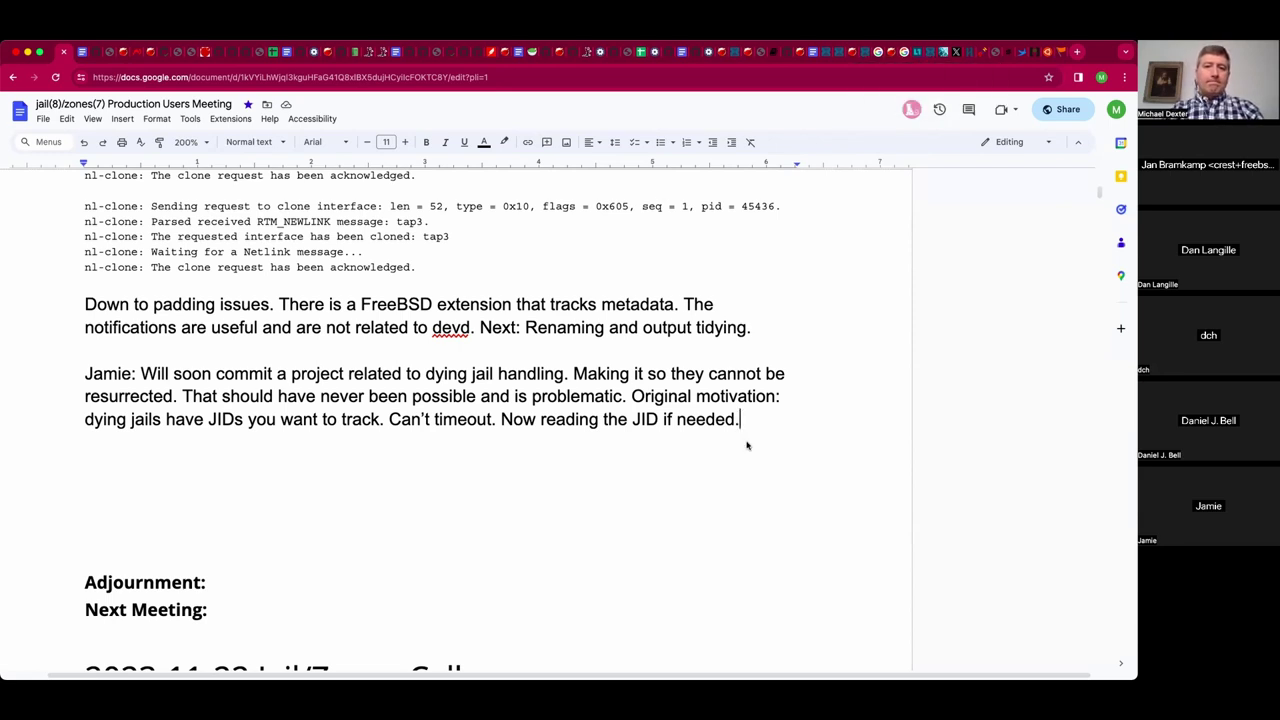
double_click(775, 415)
key(Return)
key(Return)
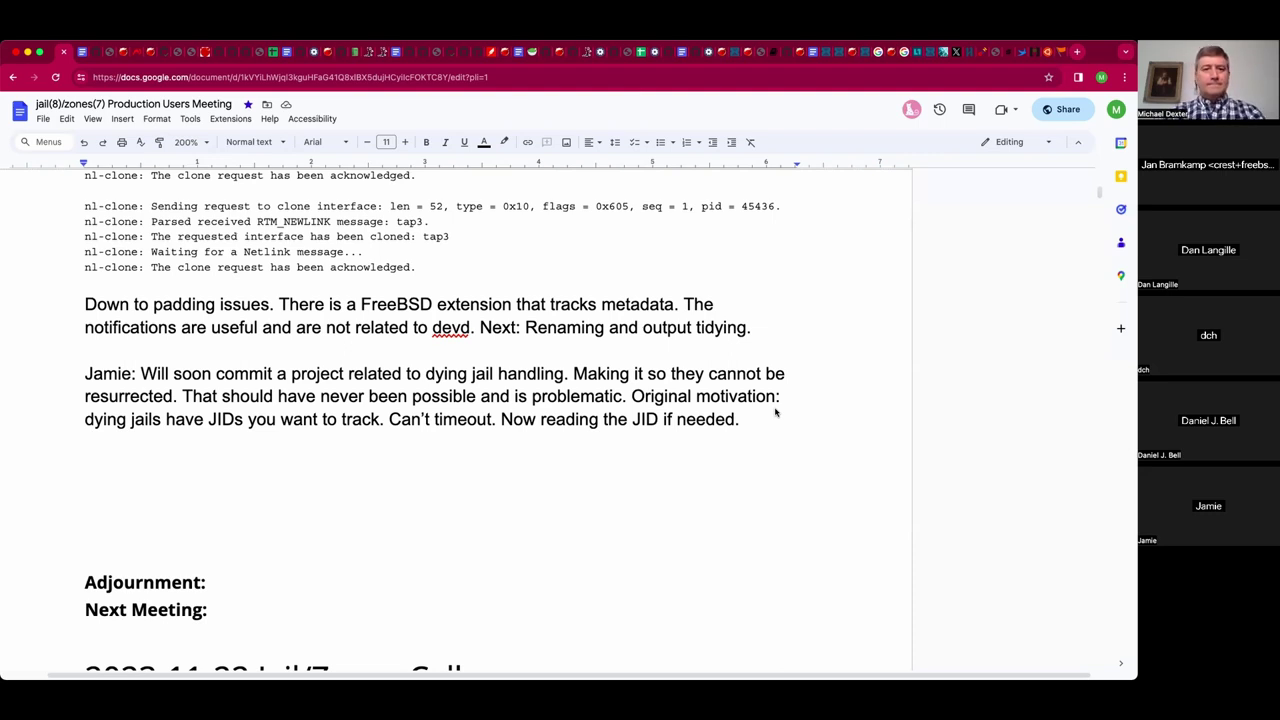
Add 'Resurrection will now be a new jail with the old JID/name.', correcting the misspelling 'Ressurection'.
key(Left)
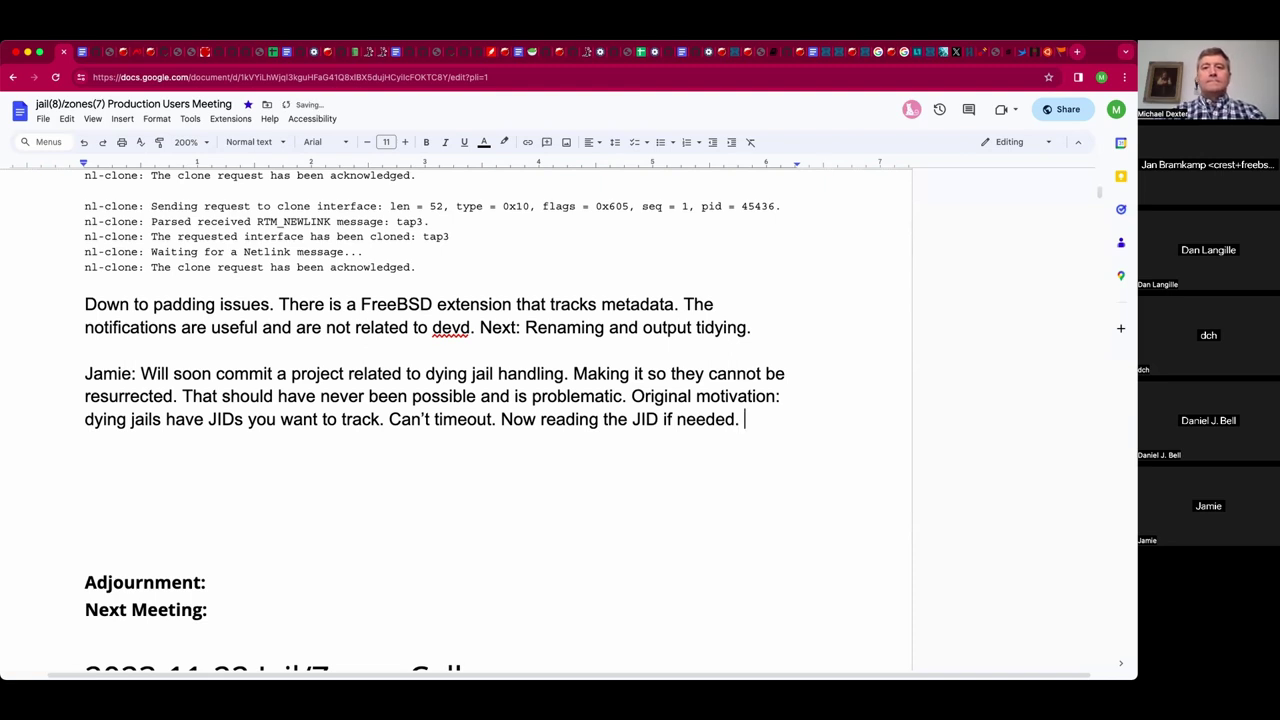
text(Ressurection will now be a new jail with the )
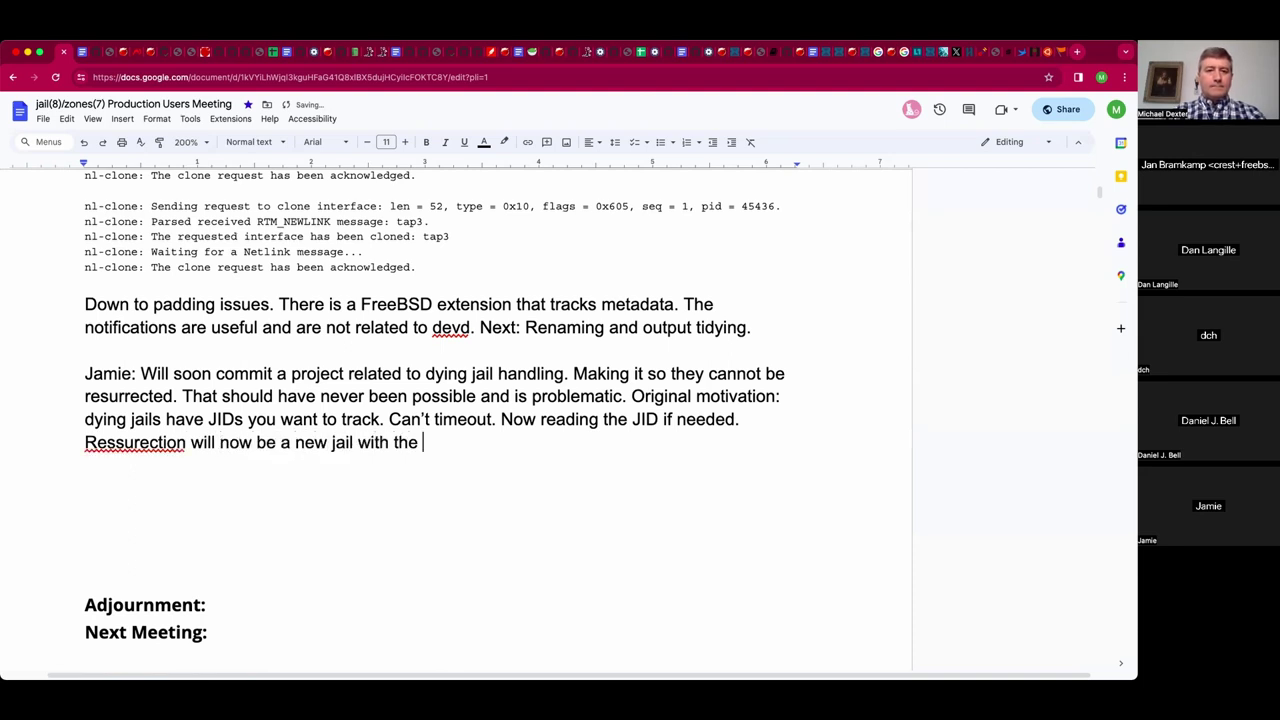
text(old JID/name.)
click(131, 445)
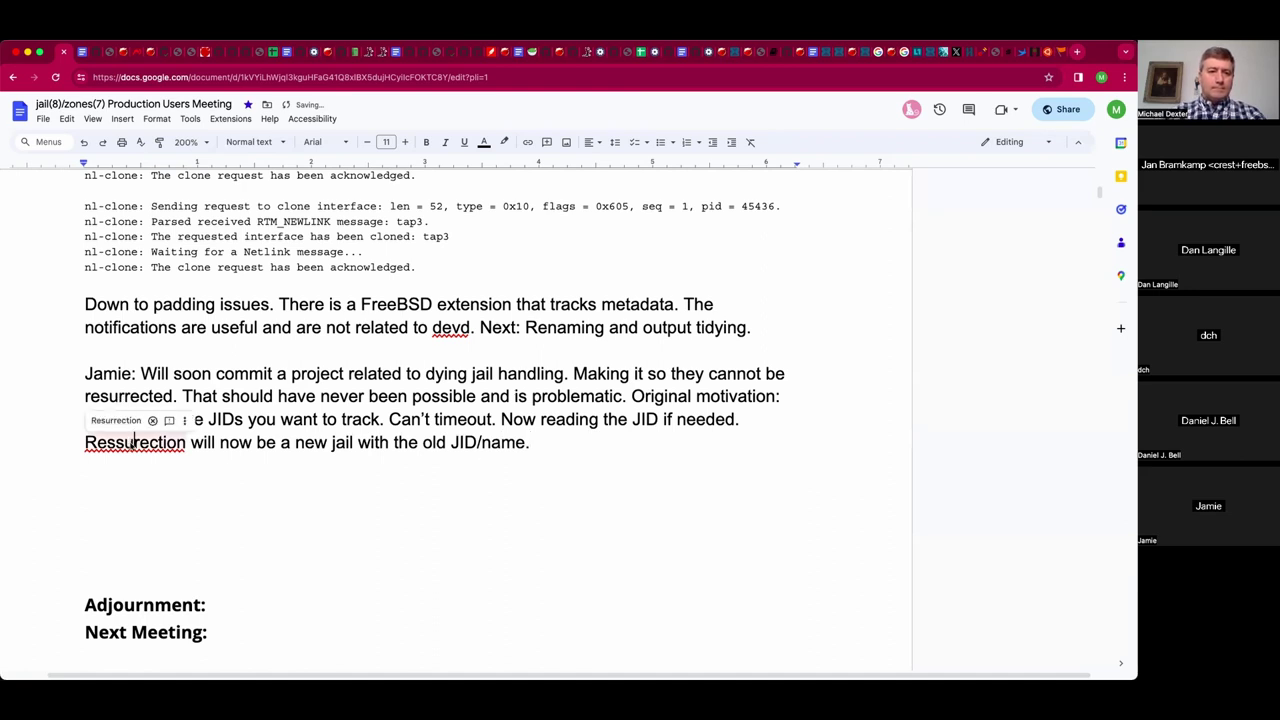
click(116, 420)
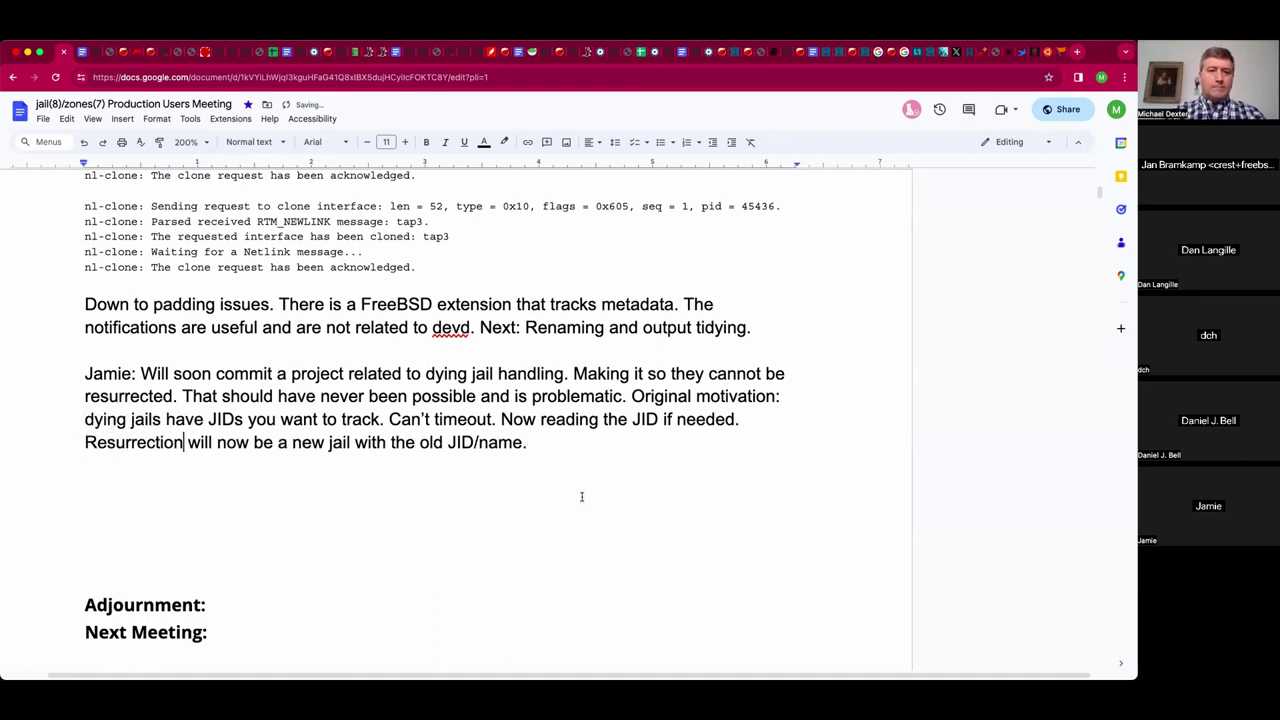
click(574, 440)
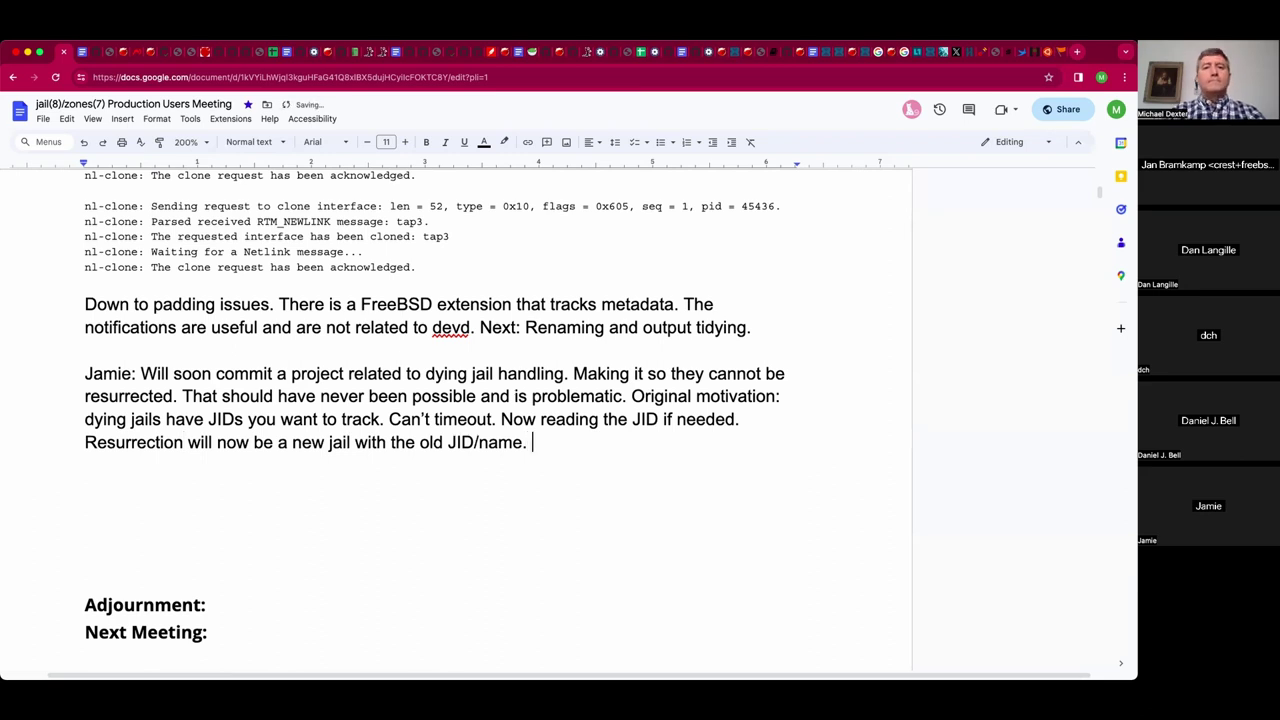
text(Jails will e)
Complete the sentence 'Jails with exclusive holds will be a problem but it's not clear what those are.'.
key(BackSpace)
key(BackSpace)
key(BackSpace)
key(BackSpace)
text(th exclusive holds)
key(BackSpace)
key(BackSpace)
key(BackSpace)
text(lds will)
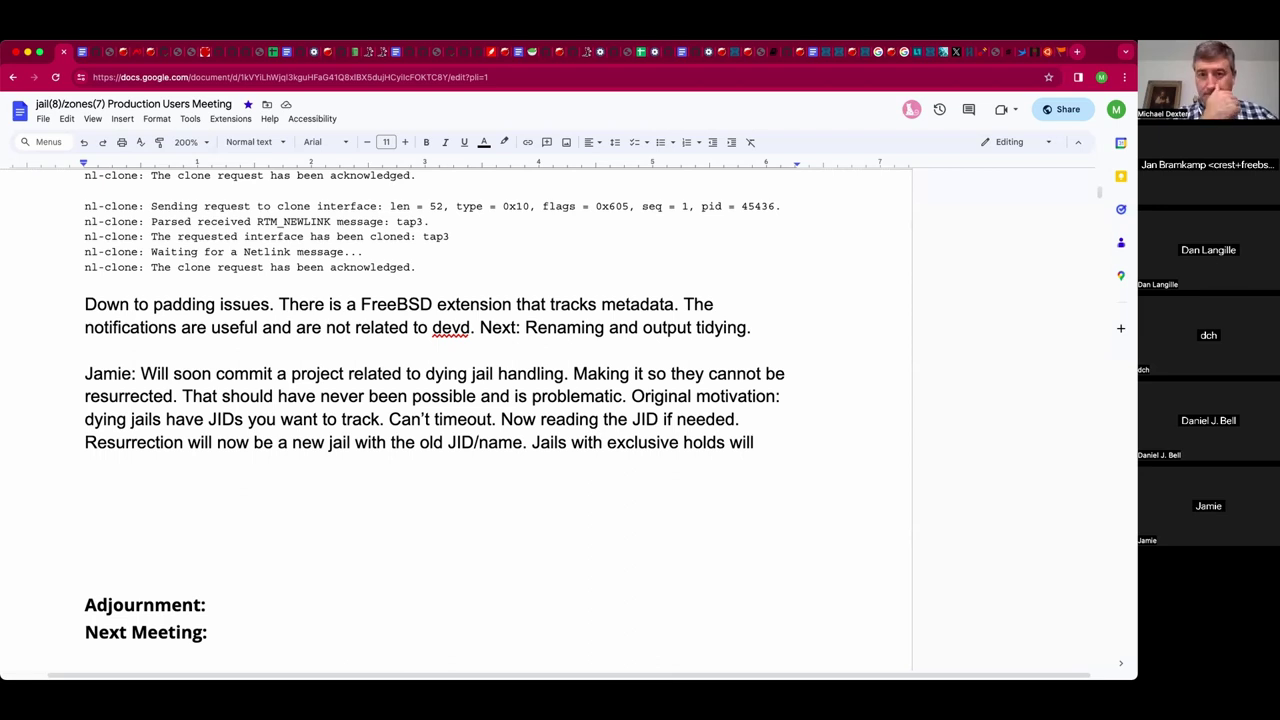
text( be a )
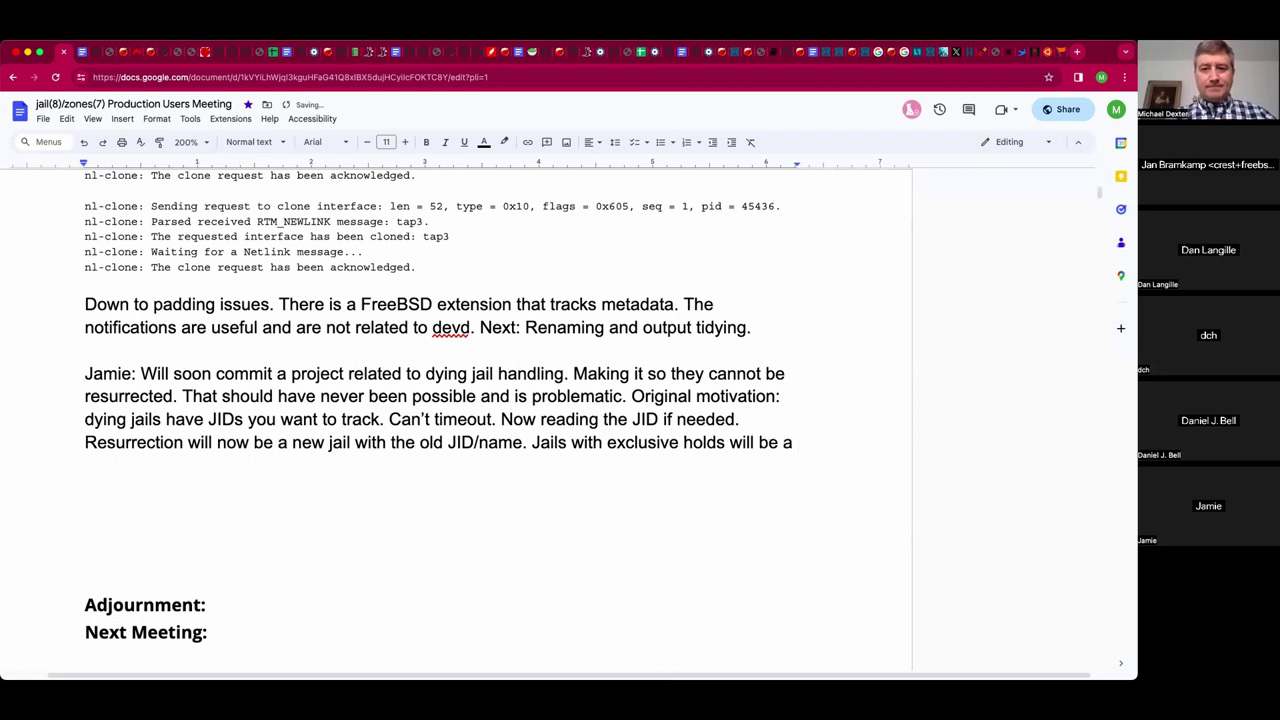
text(problem but it' no)
key(BackSpace)
key(BackSpace)
key(BackSpace)
text(s not clear what those )
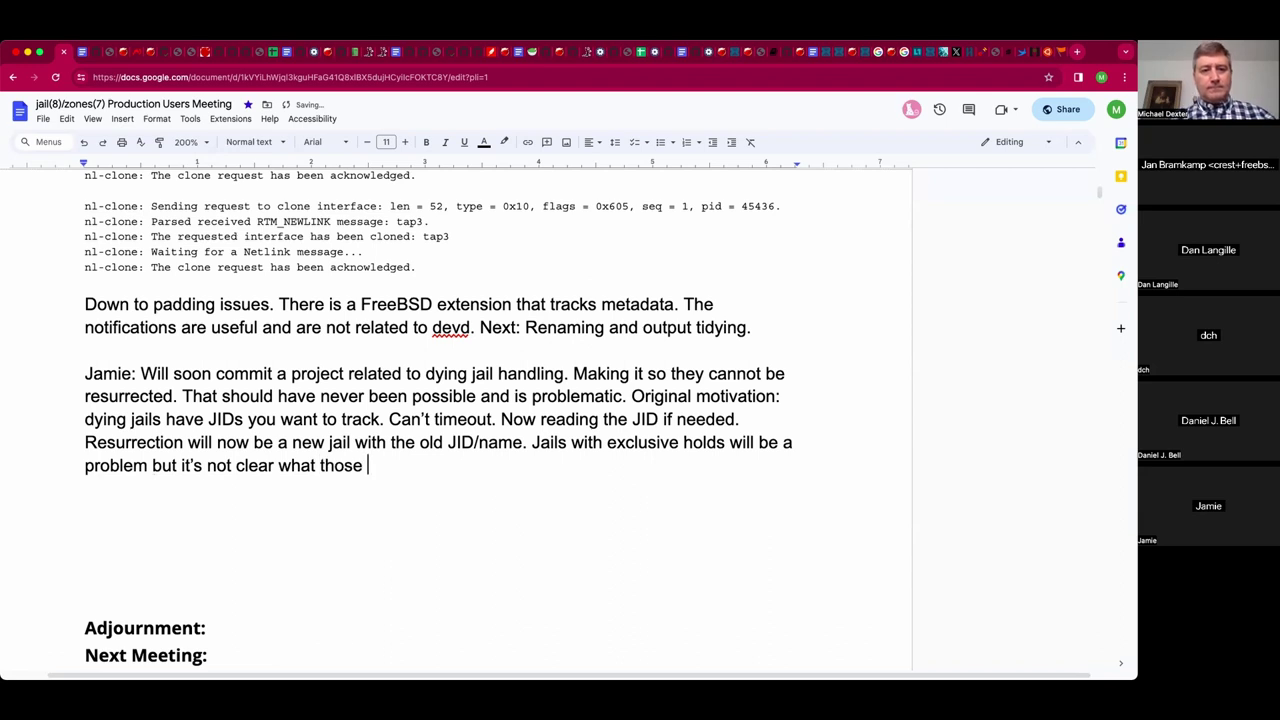
text(are. )
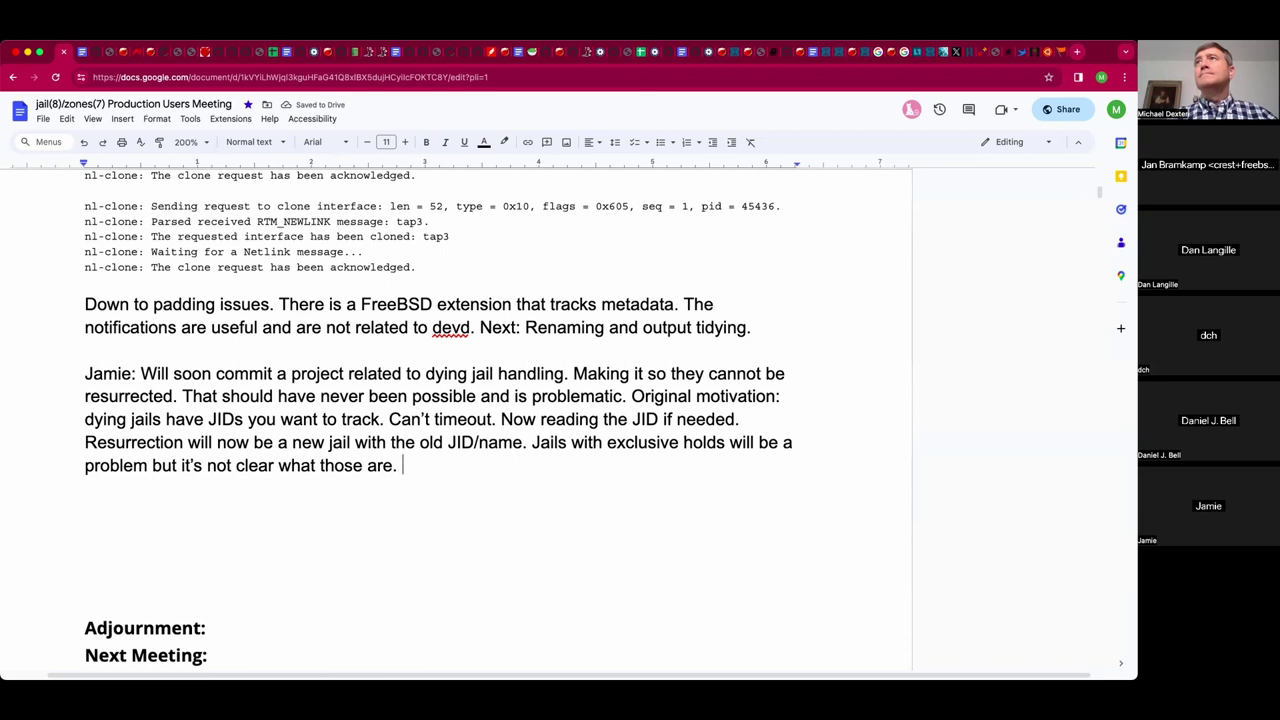
text(Aiming)
key(BackSpace)
key(BackSpace)
key(BackSpace)
key(BackSpace)
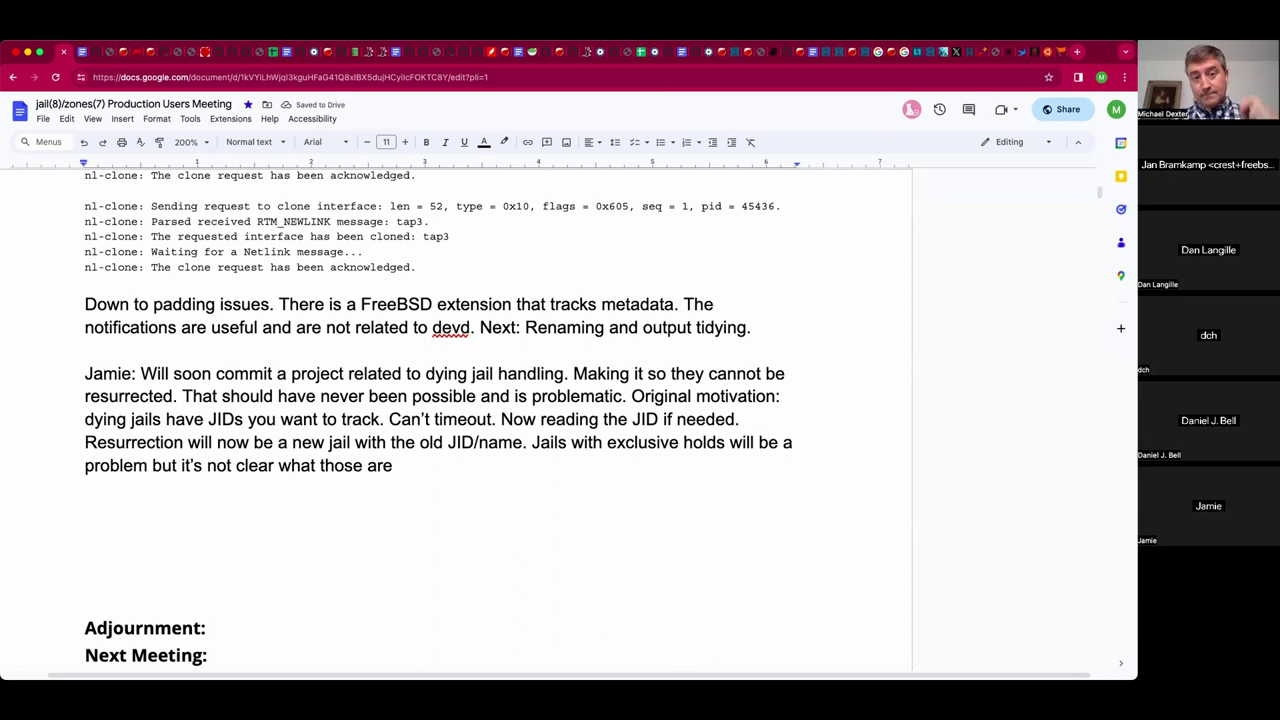
text(.)
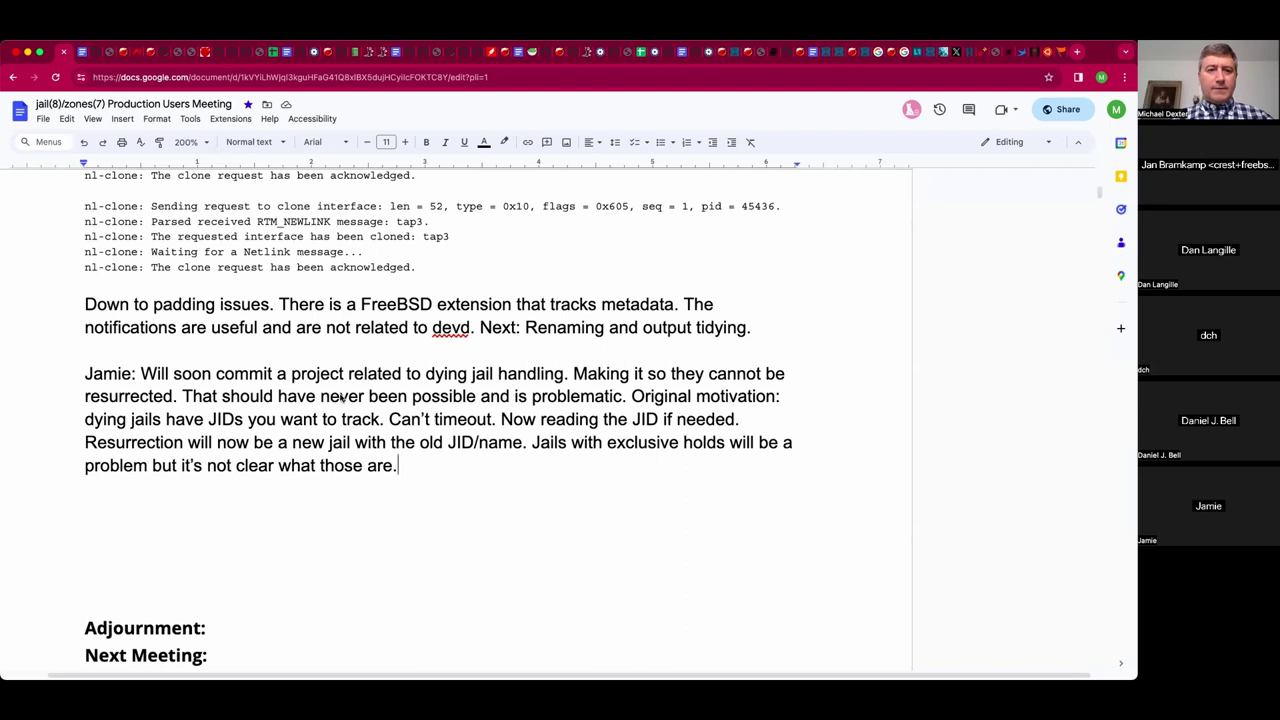
click(611, 378)
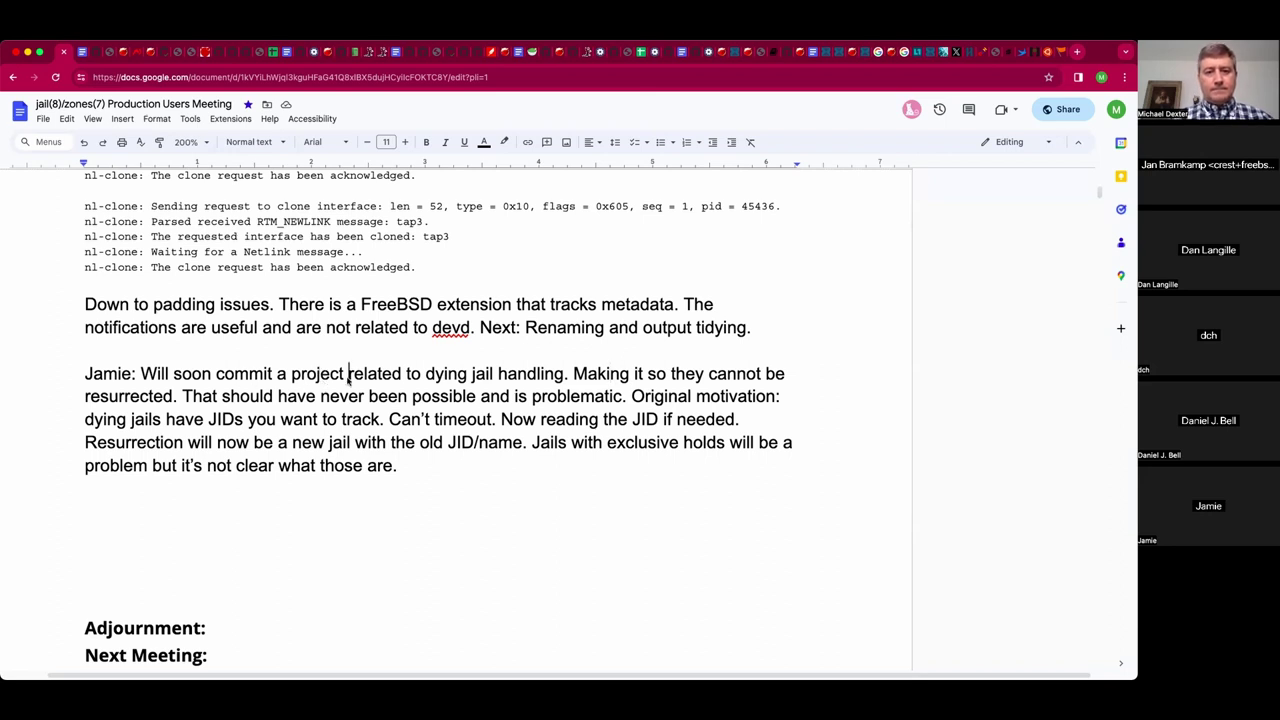
text((D)
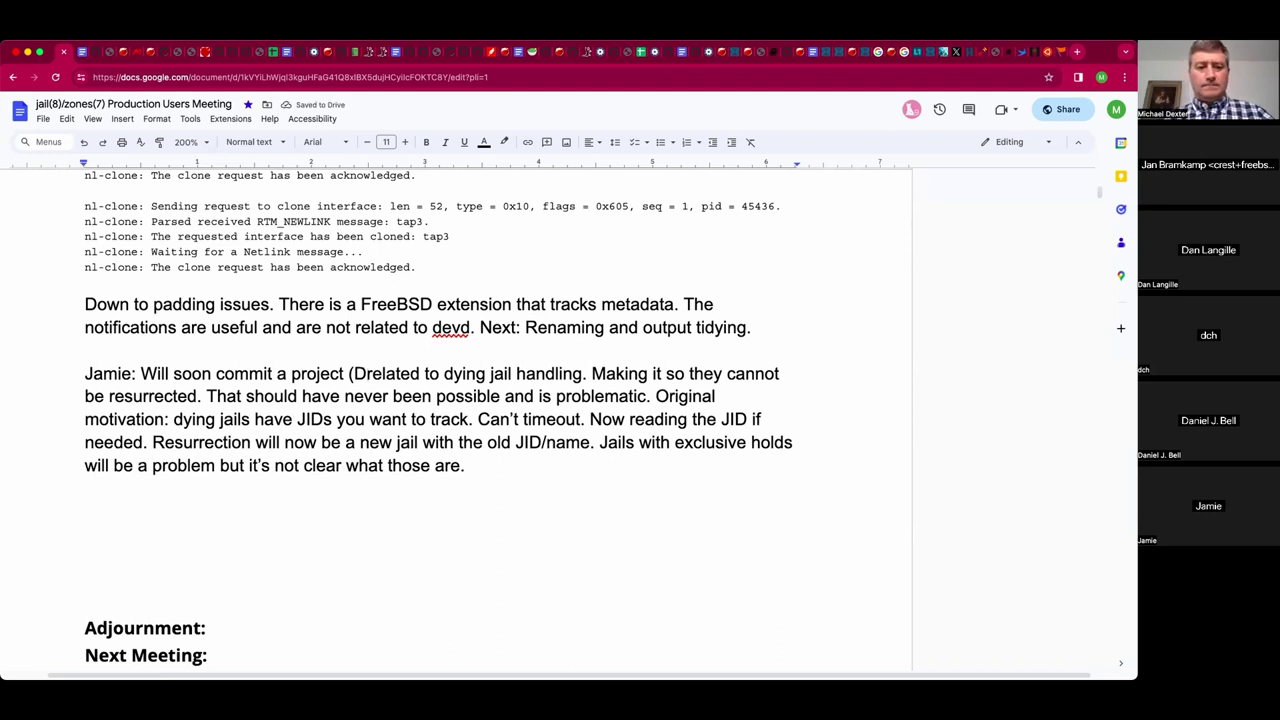
text(28150)
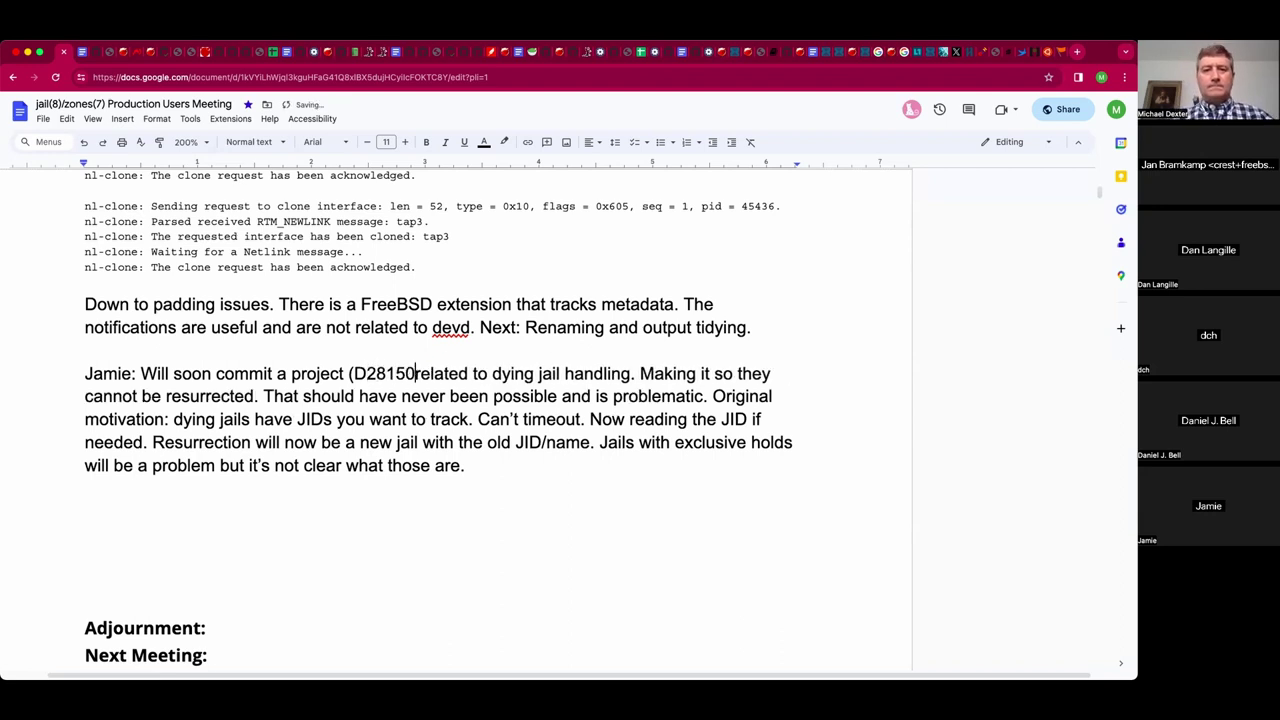
text())
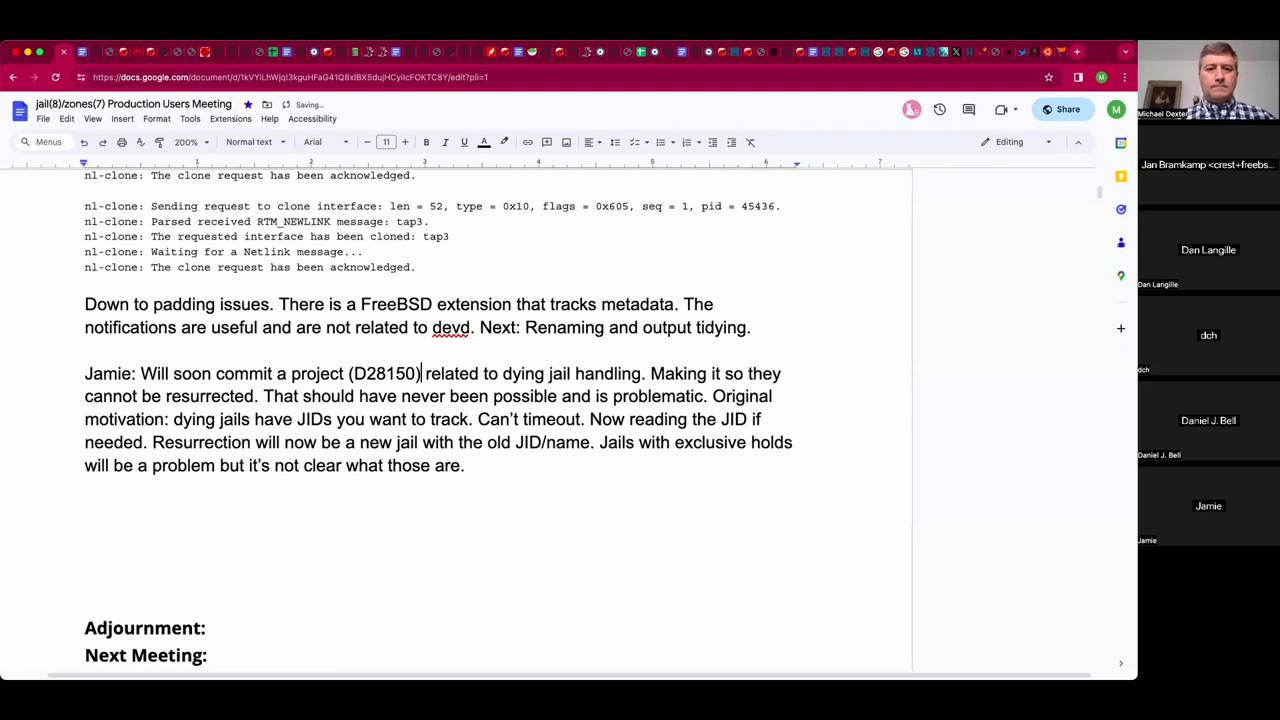
key(Left)
key(shift+Left)
key(shift+Left)
key(shift+Left)
key(shift+Left)
key(shift+Left)
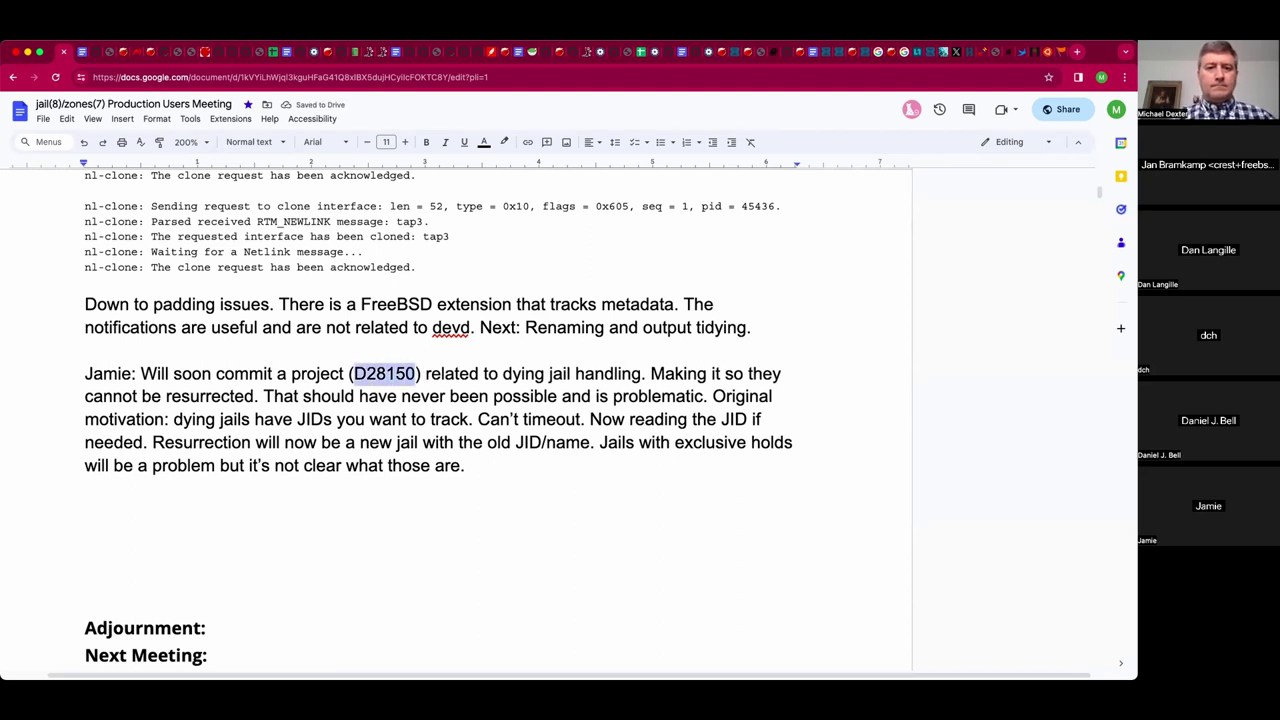
key(ctrl+k)
text(https://reviews.freebsd.org/D28150)
key(Return)
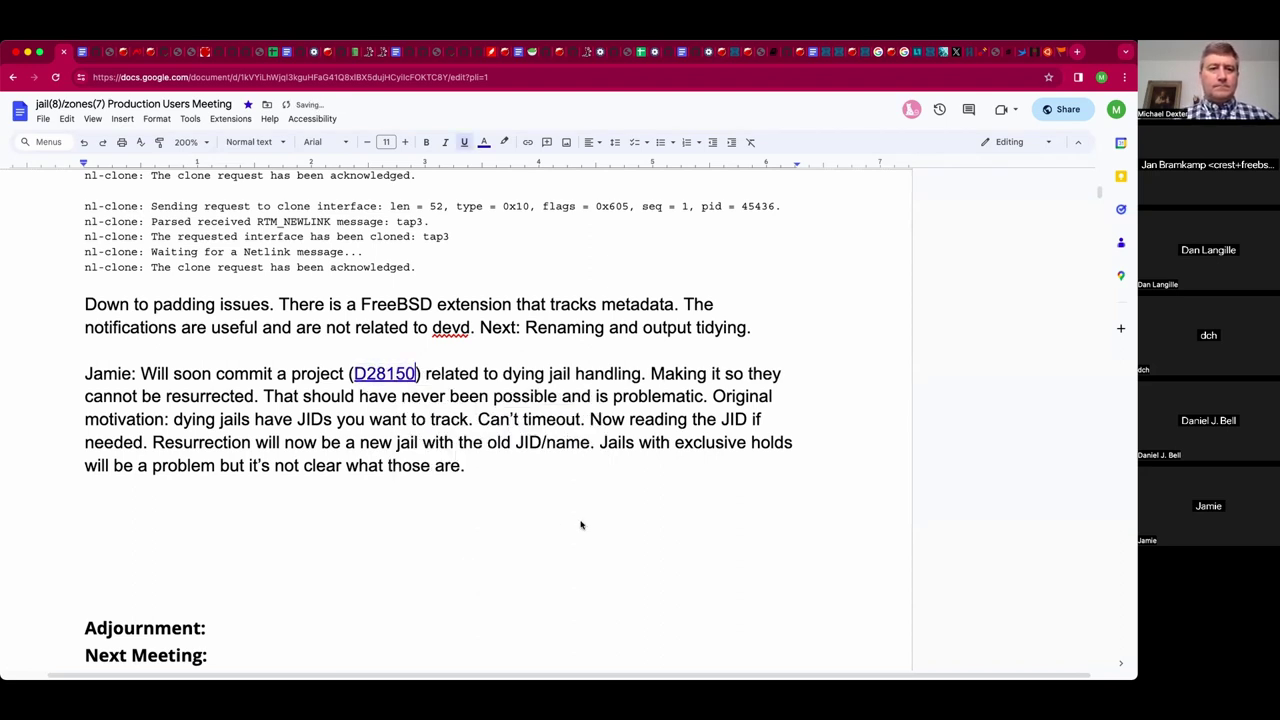
Delete the empty 'nl-clone:' line in the first Netlink proof-of-concept output.
scroll(583, 525, up, 2)
scroll(583, 525, up, 3)
scroll(583, 525, up, 1)
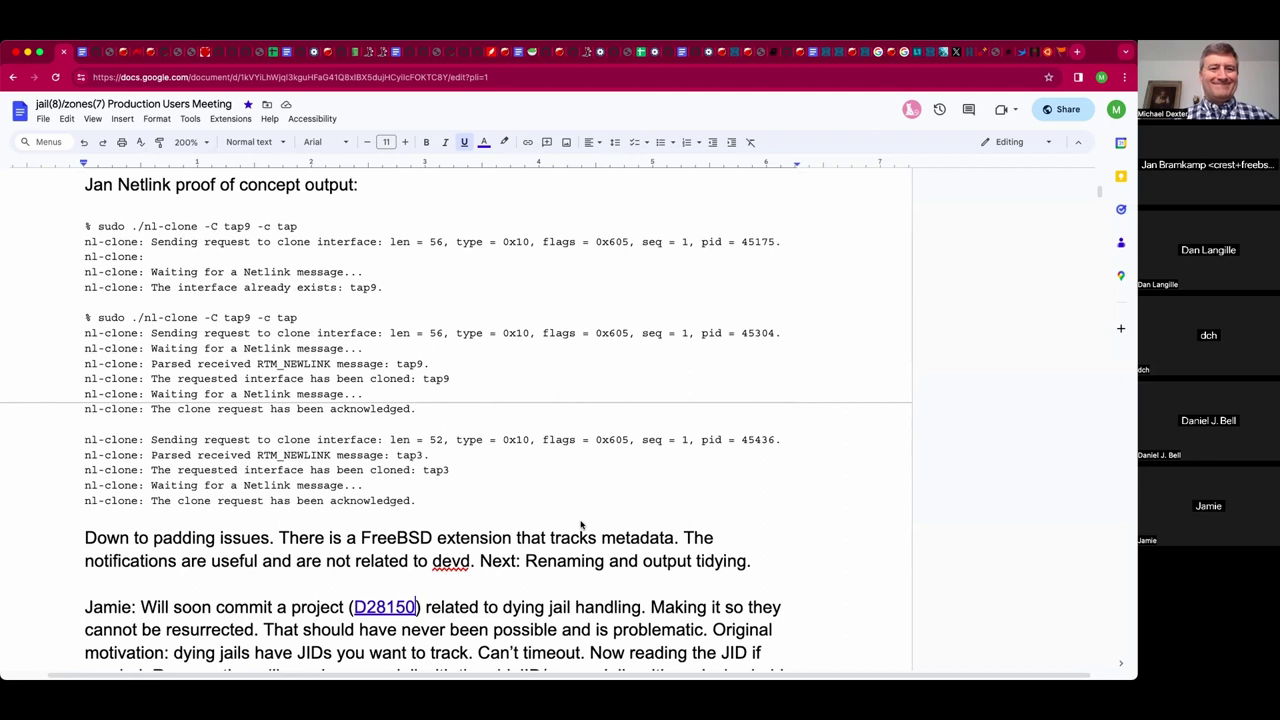
click(488, 259)
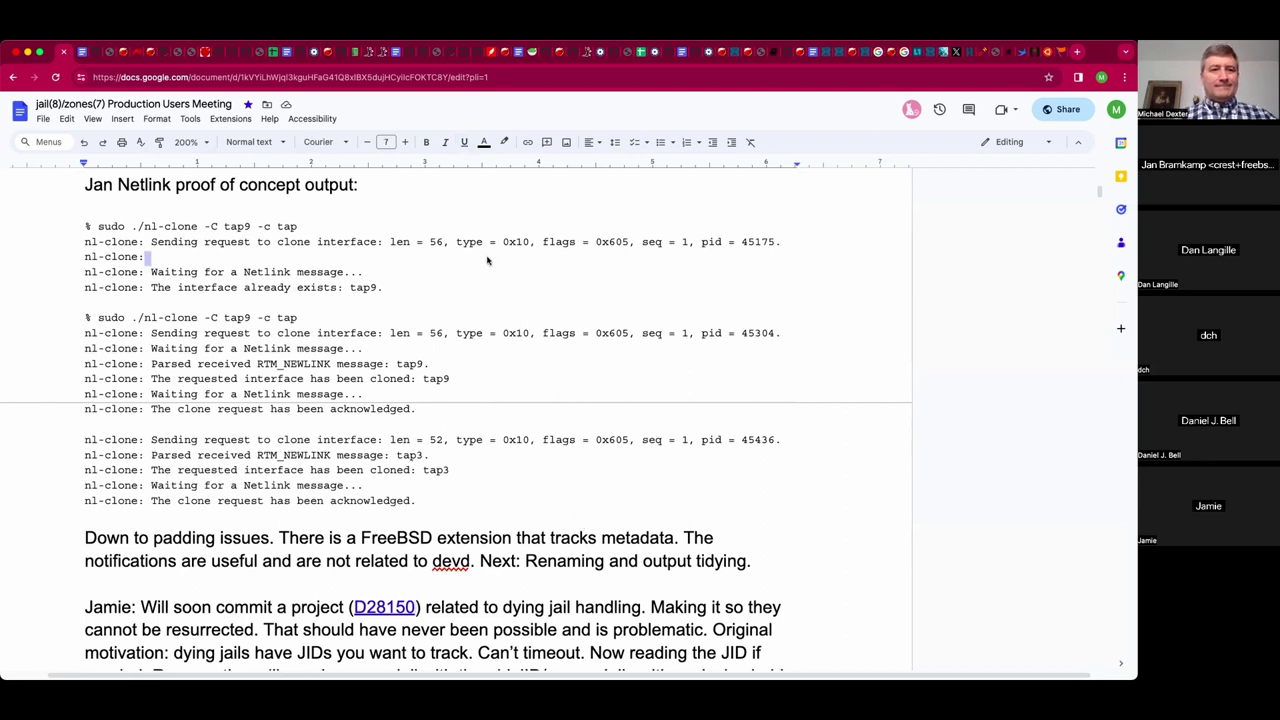
key(shift+Home)
key(BackSpace)
key(BackSpace)
scroll(473, 334, down, 1)
scroll(473, 334, down, 1)
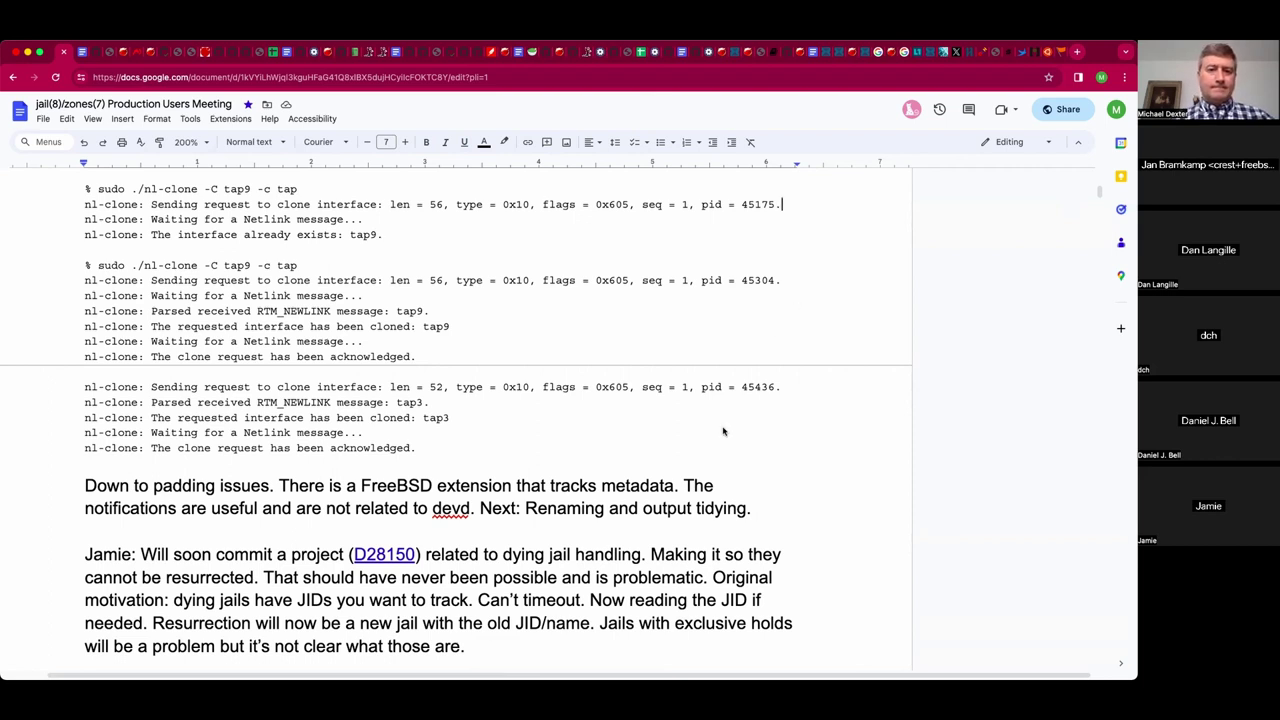
click(745, 648)
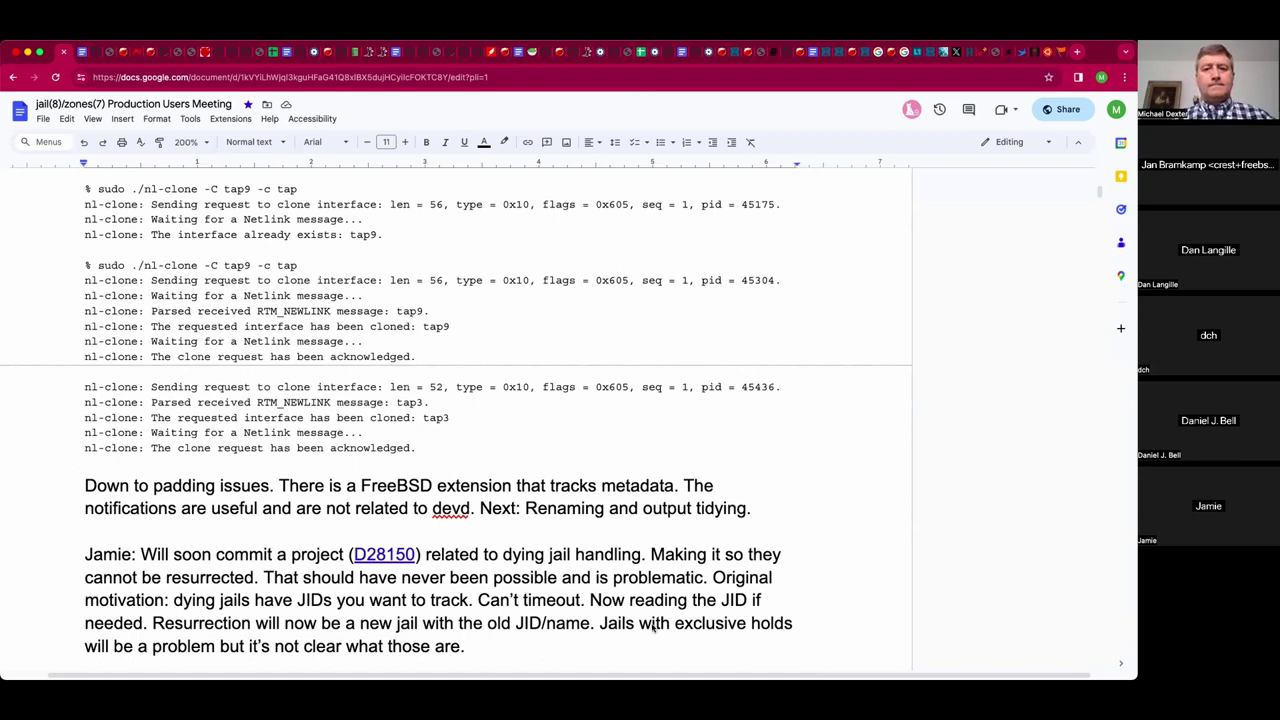
Extend the remark to read 'Can't timeout on network events etc.'.
click(581, 600)
text(on networ)
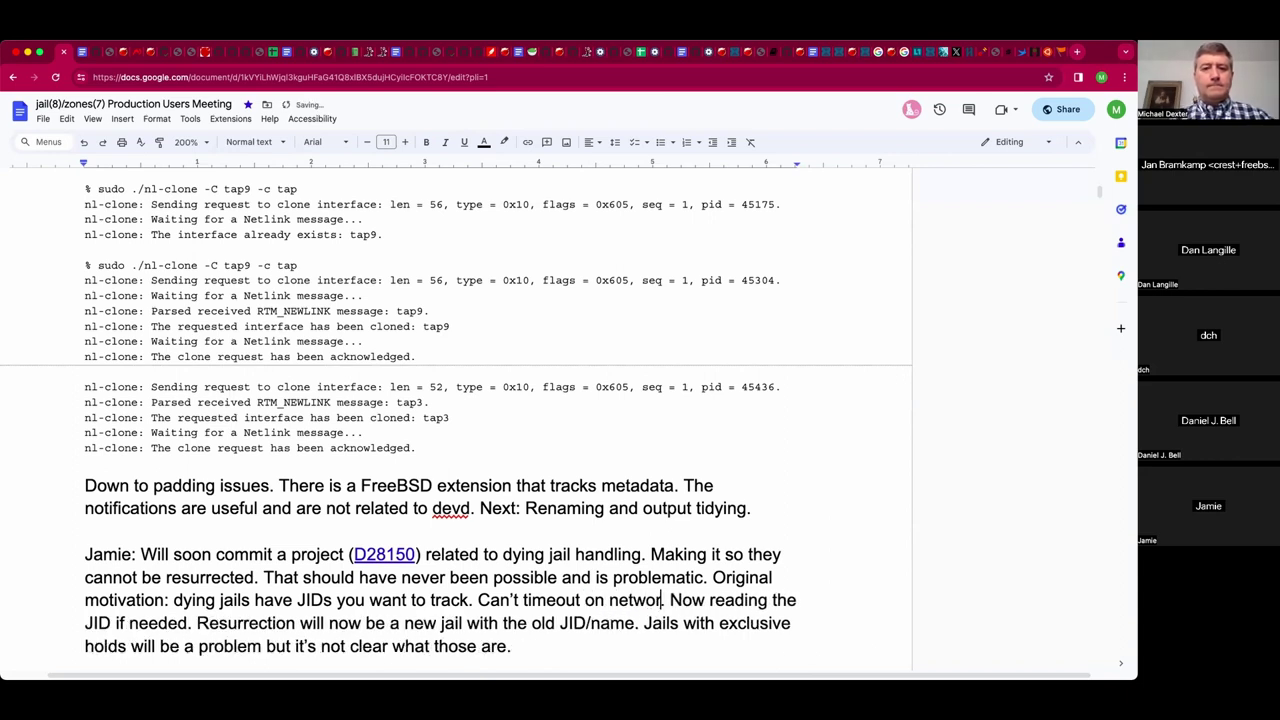
text(k events etc.)
scroll(456, 420, down, 1)
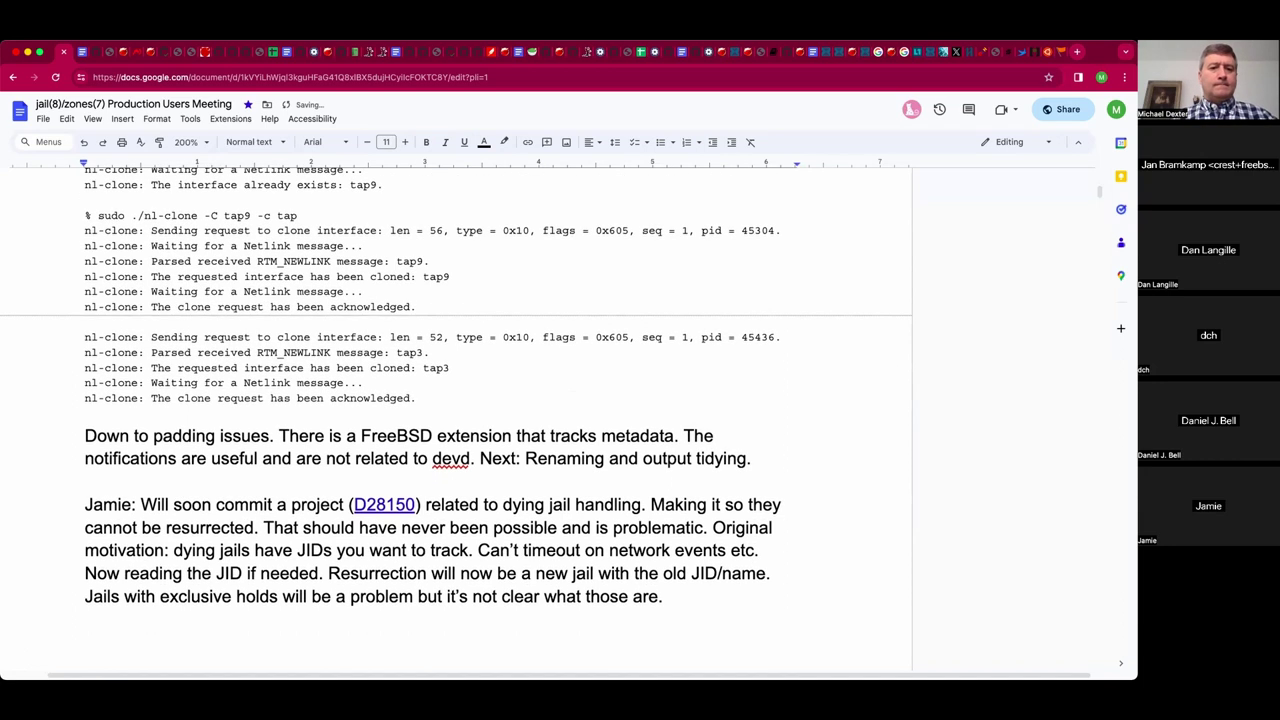
scroll(456, 420, up, 1)
scroll(456, 420, up, 1)
scroll(456, 420, up, 1)
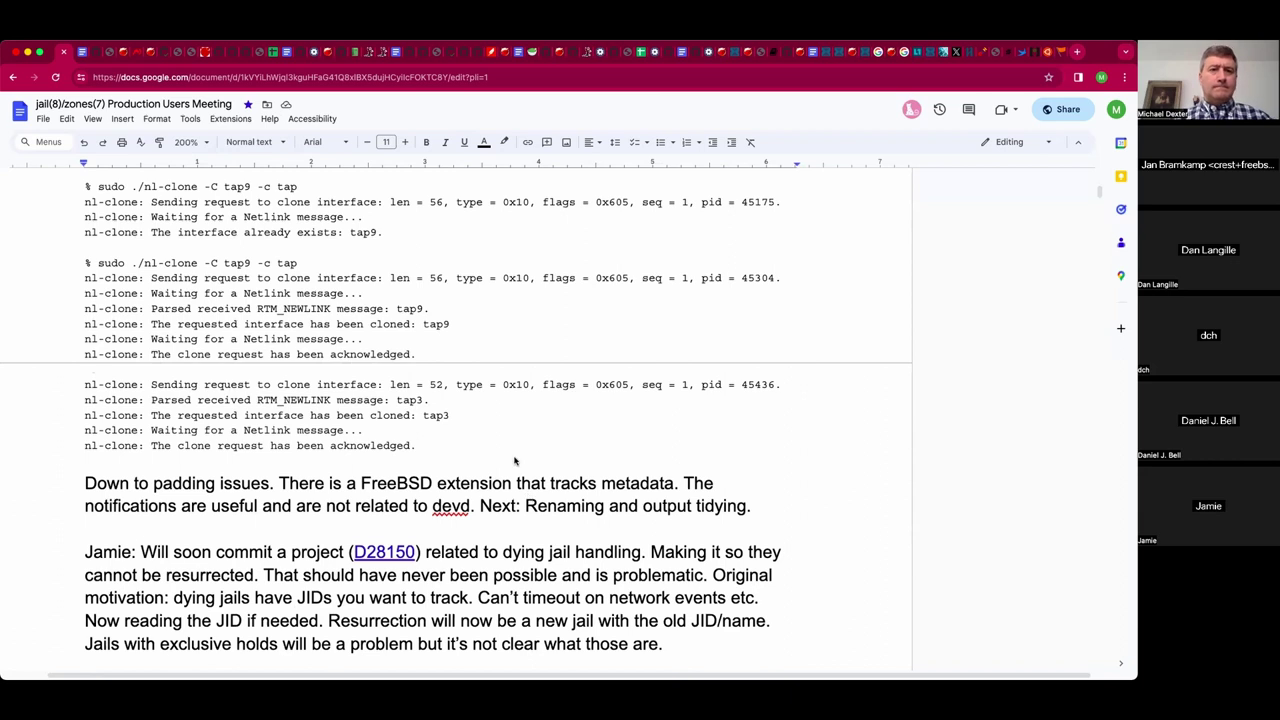
click(709, 640)
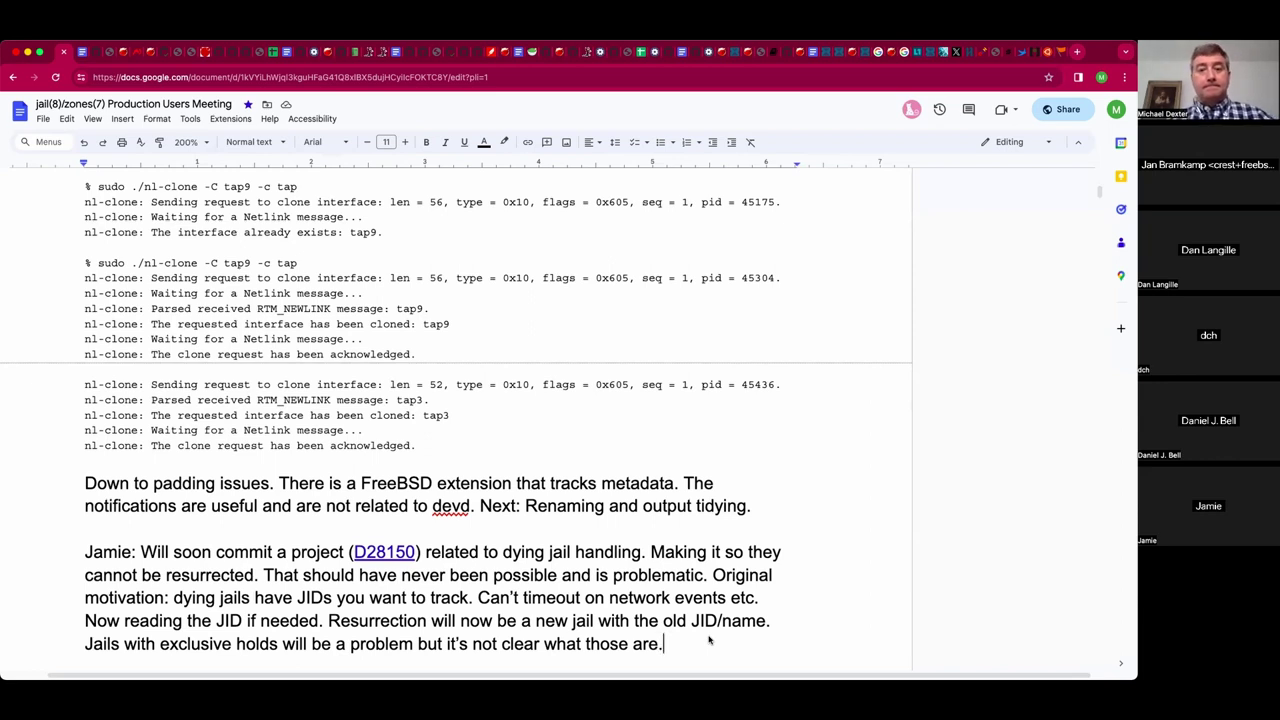
scroll(485, 473, up, 1)
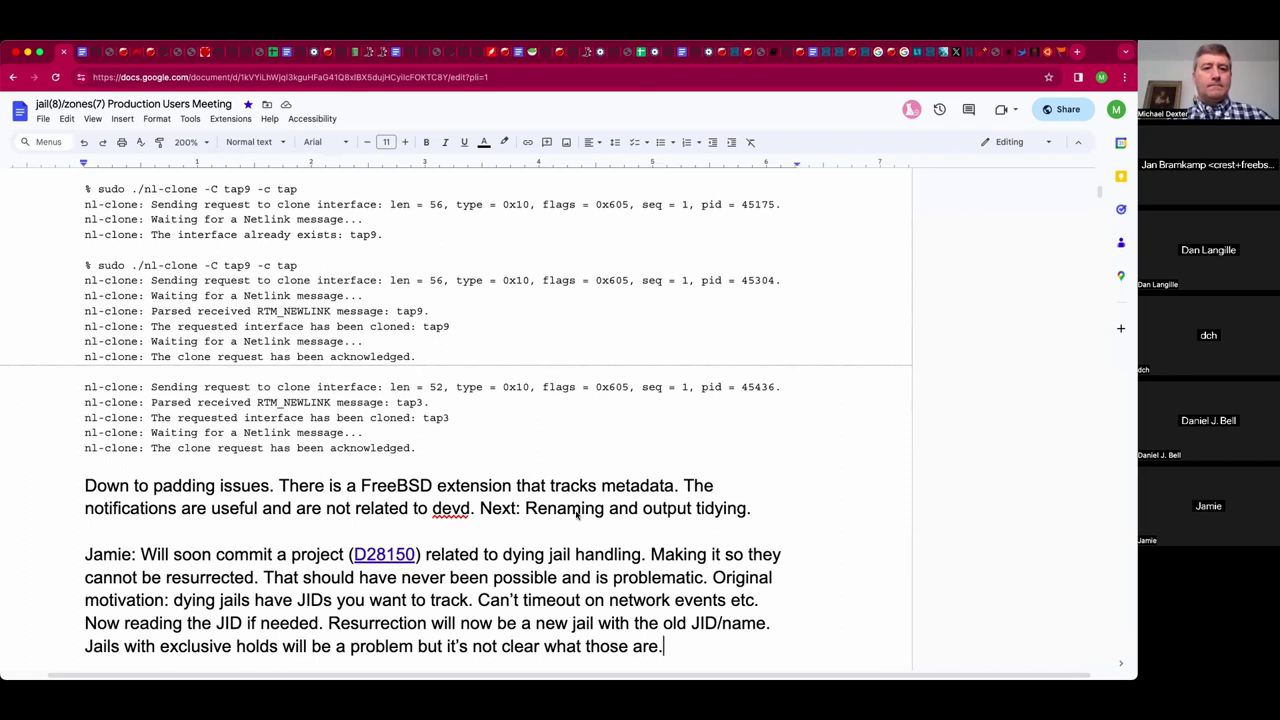
click(766, 512)
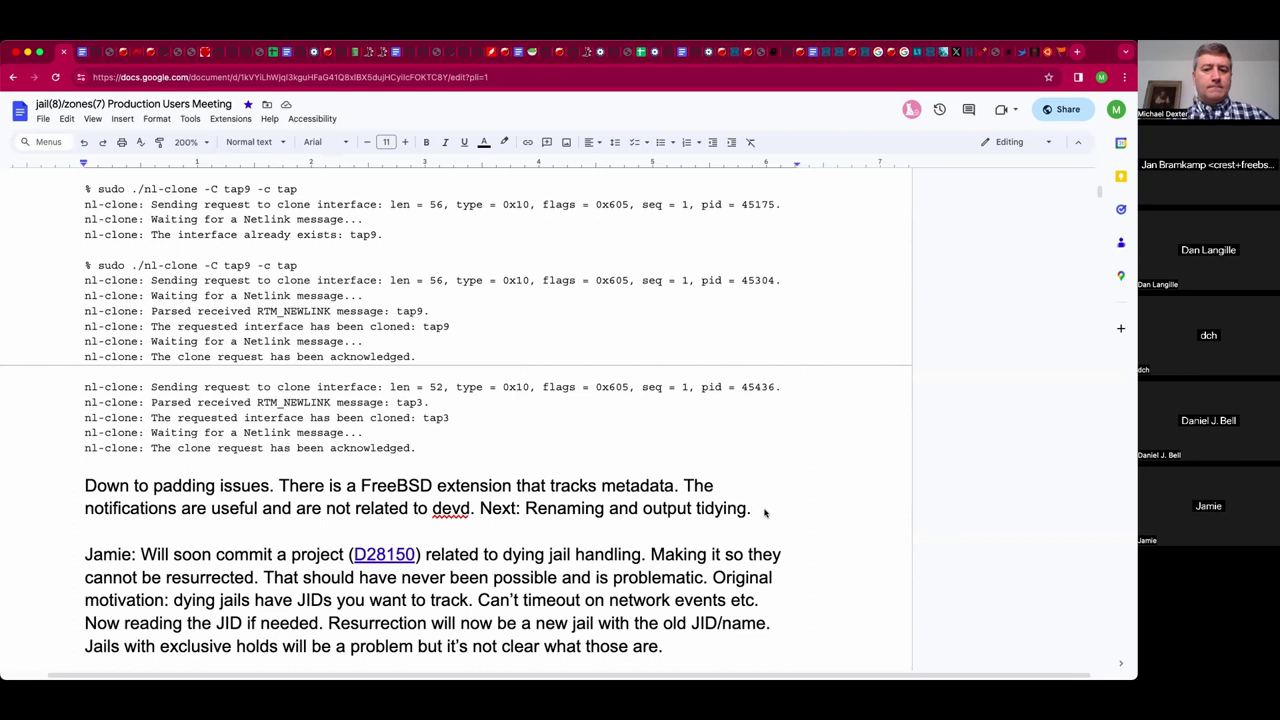
Add a paragraph: 'If it falls too far behind, it will receive an eno_buffs and will need to re-walk the jail list.'.
key(Return)
key(Return)
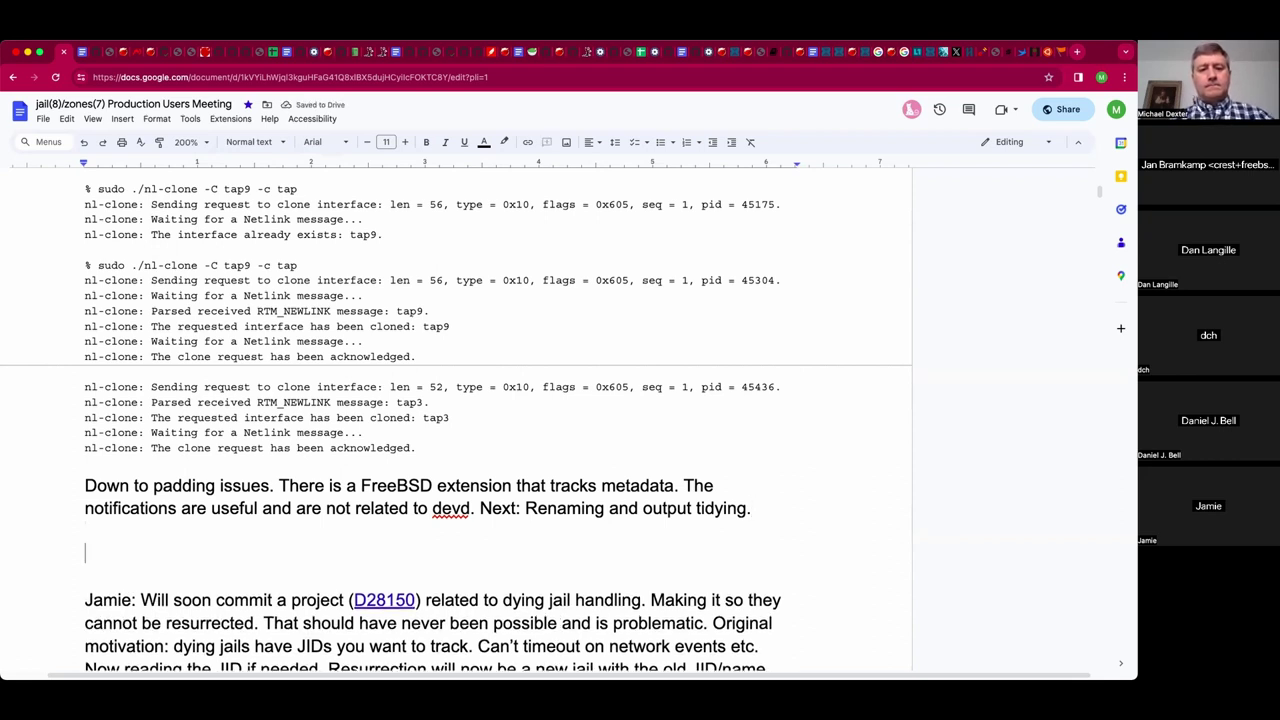
text(If i)
key(BackSpace)
text(it falls too far)
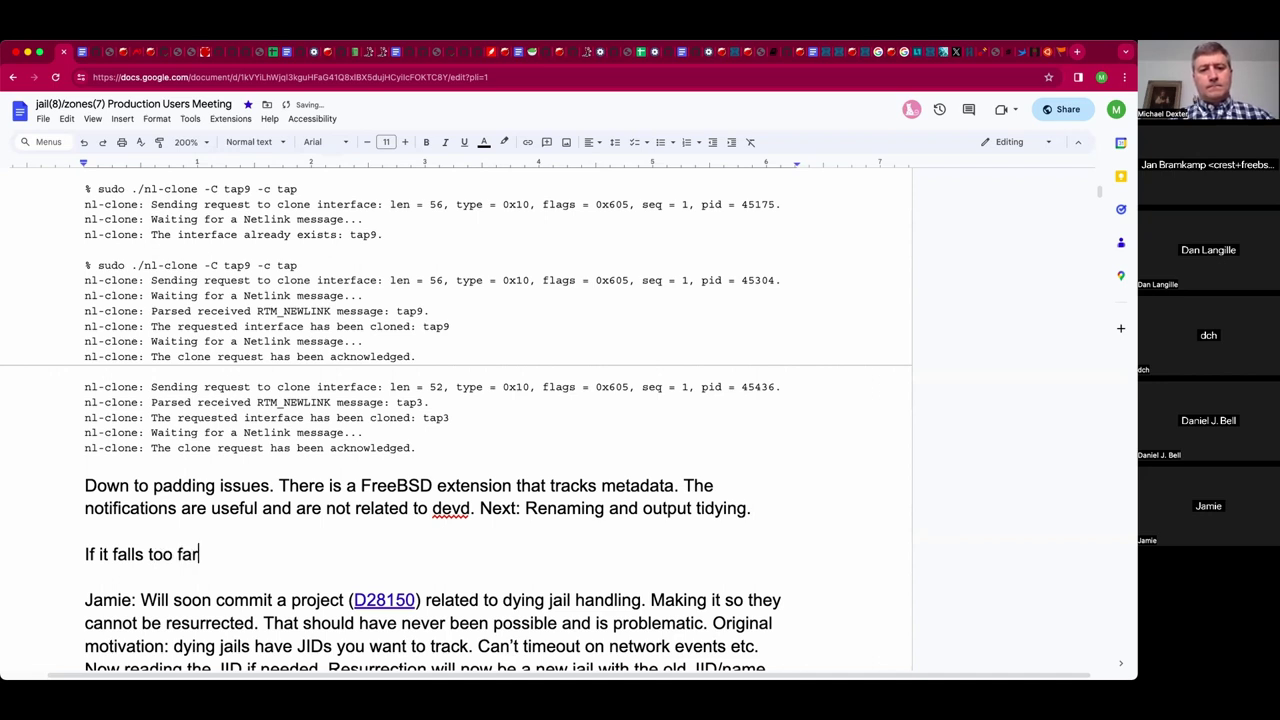
text( behind, it will receive an E)
key(BackSpace)
text(e)
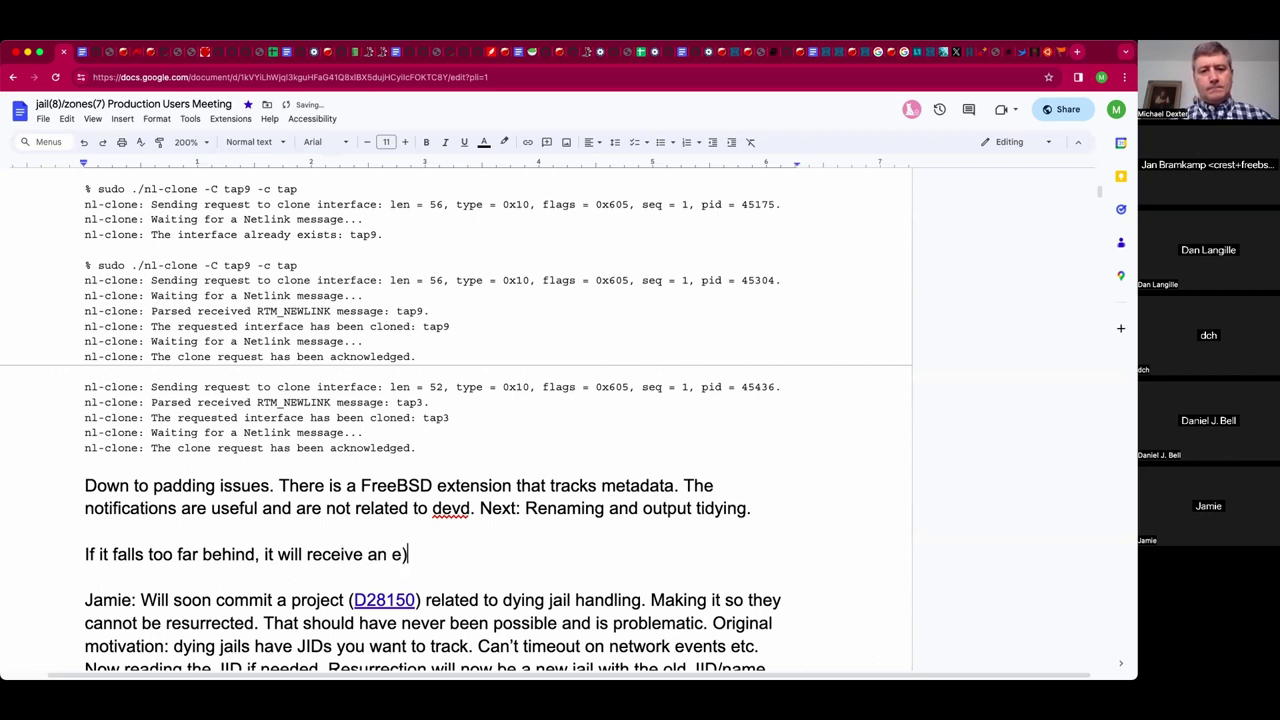
text(no_)
text(b)
key(BackSpace)
text(_buffs )
text(and will need to re0)
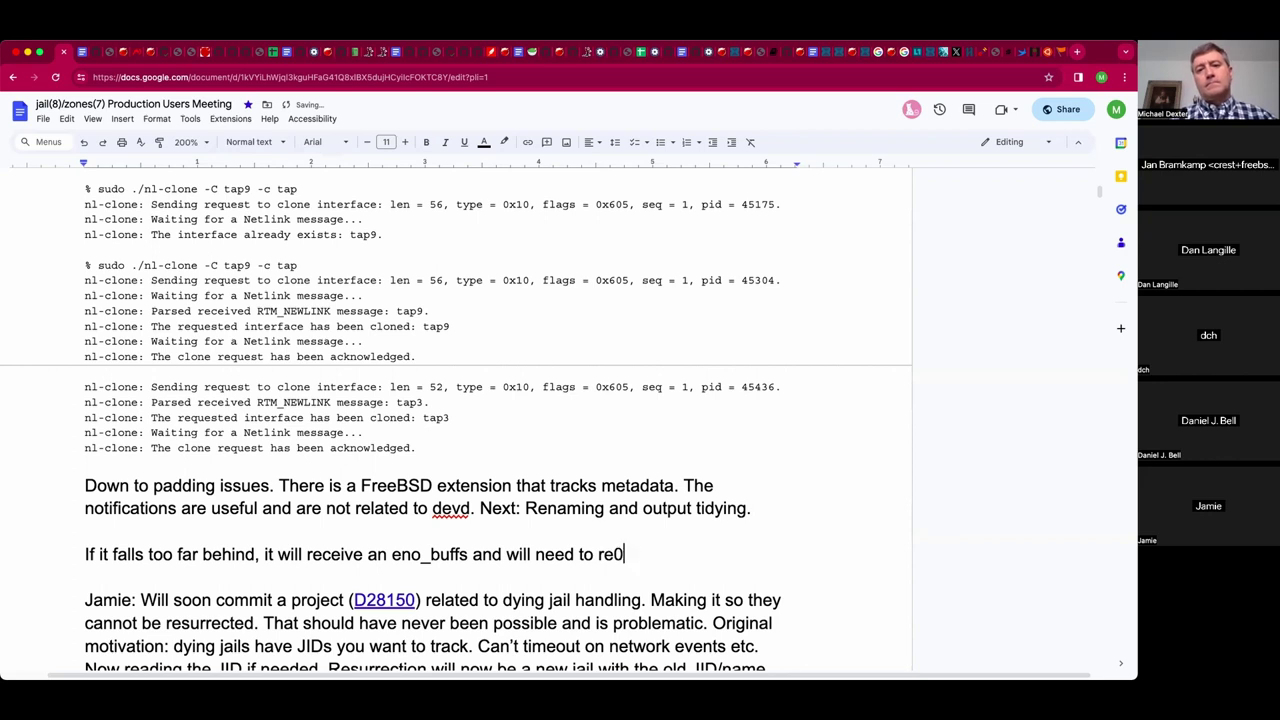
key(BackSpace)
text(-walk the jail list.)
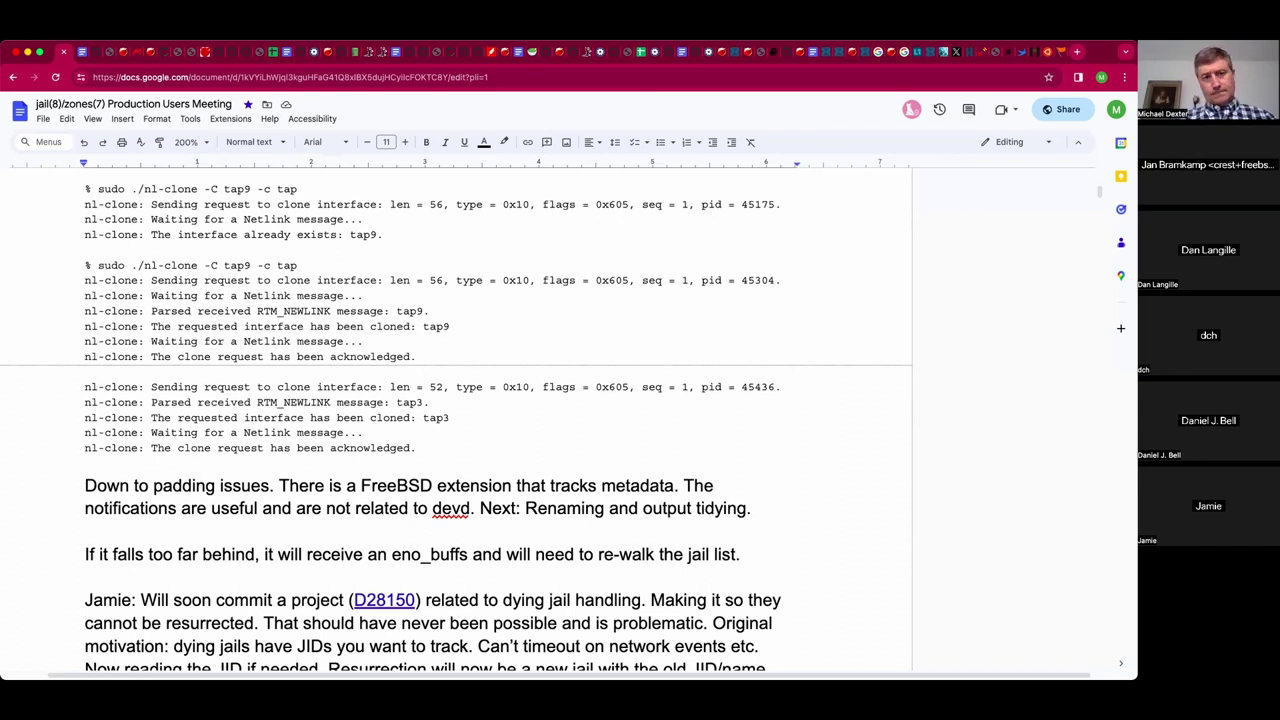
Add 'Similar to how a routing daemon resyncs with the in-kernel routing table.'.
scroll(456, 428, up, 1)
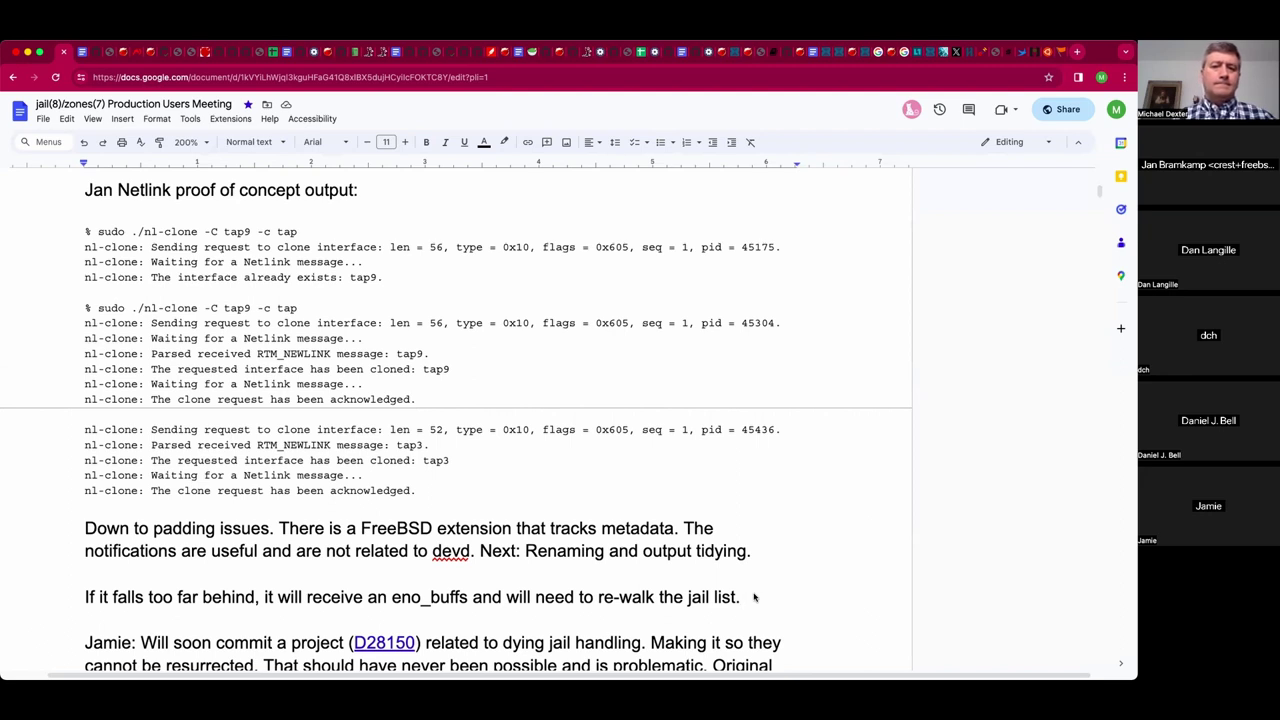
text(s)
key(BackSpace)
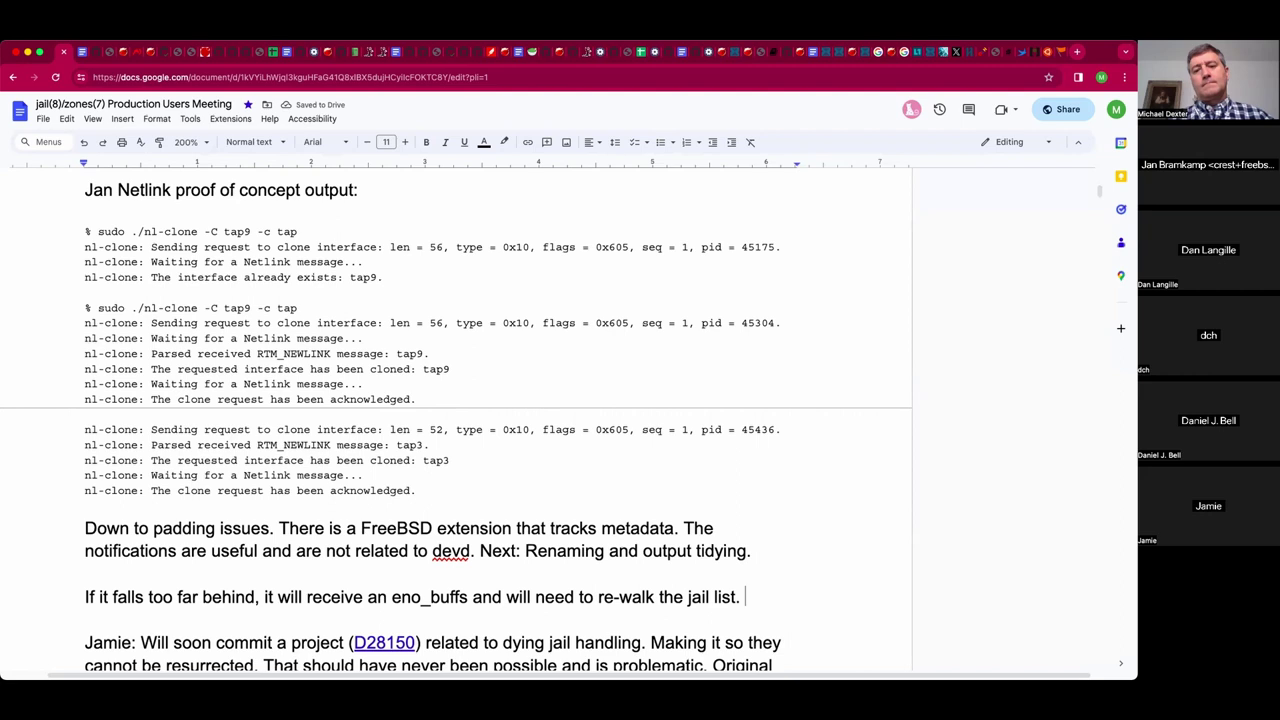
text(Similar to ho w)
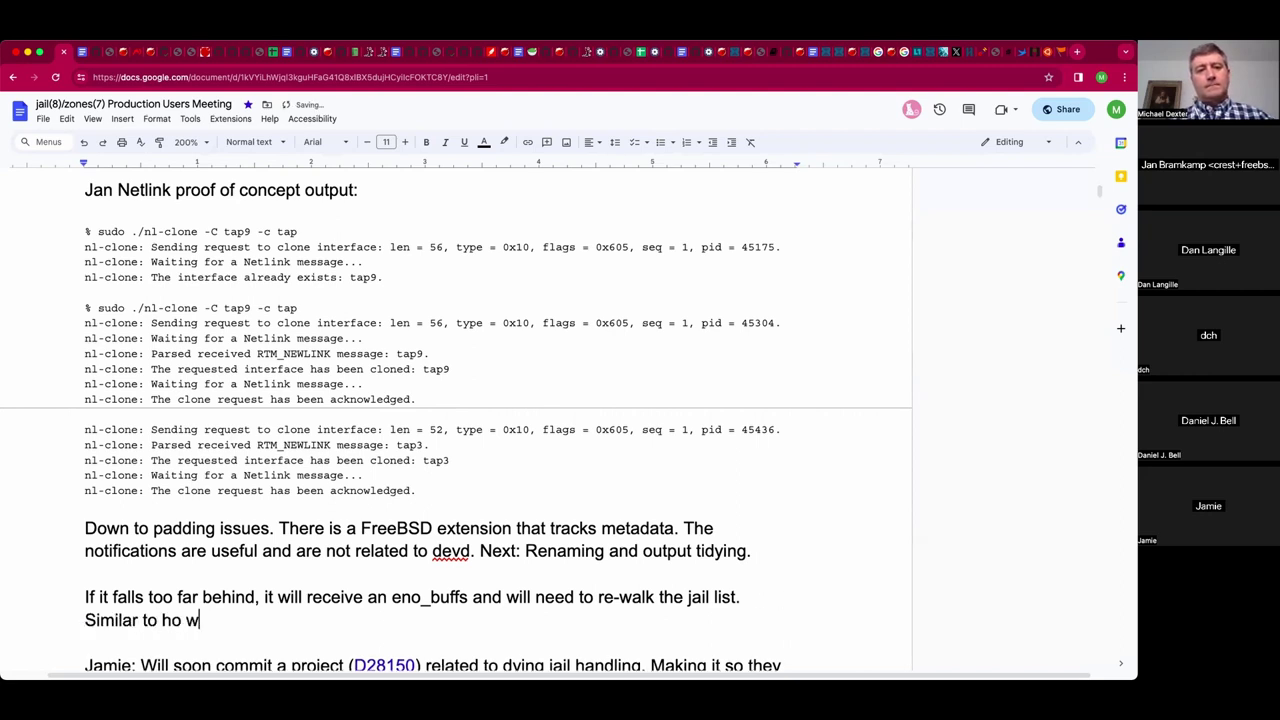
key(BackSpace)
key(BackSpace)
text(w a routing daemon )
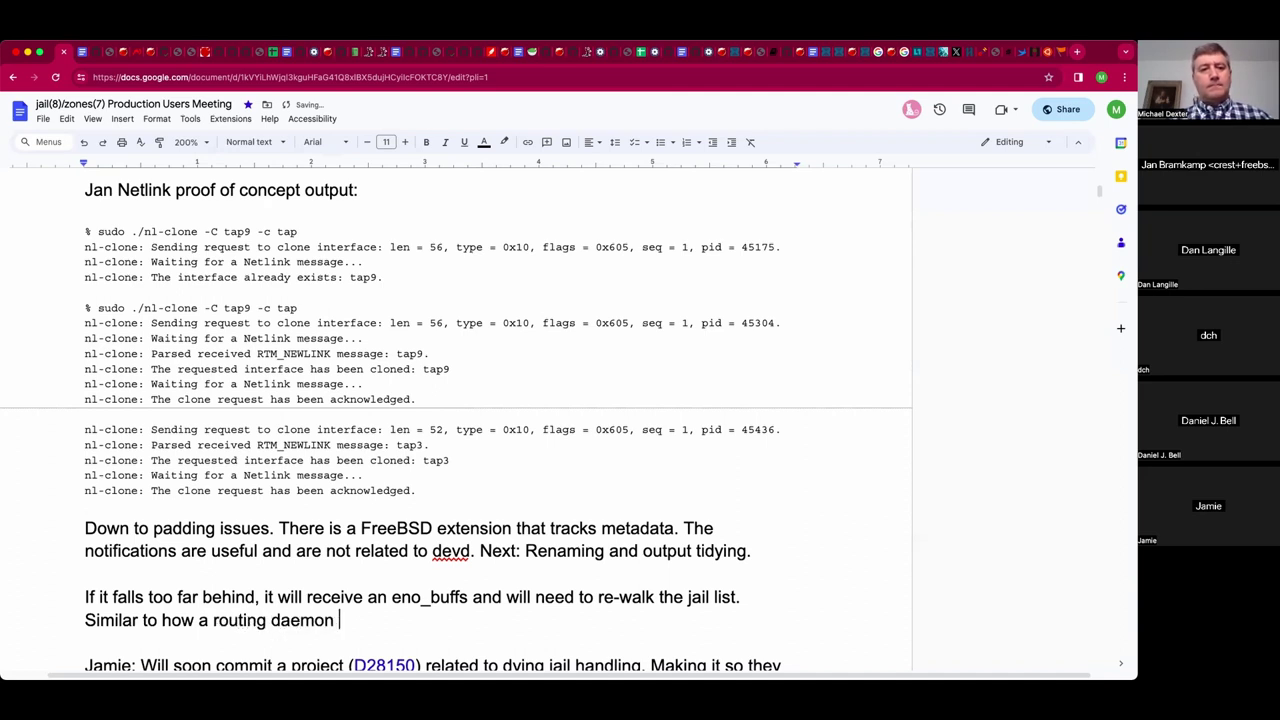
text(resyncs with the routing table.)
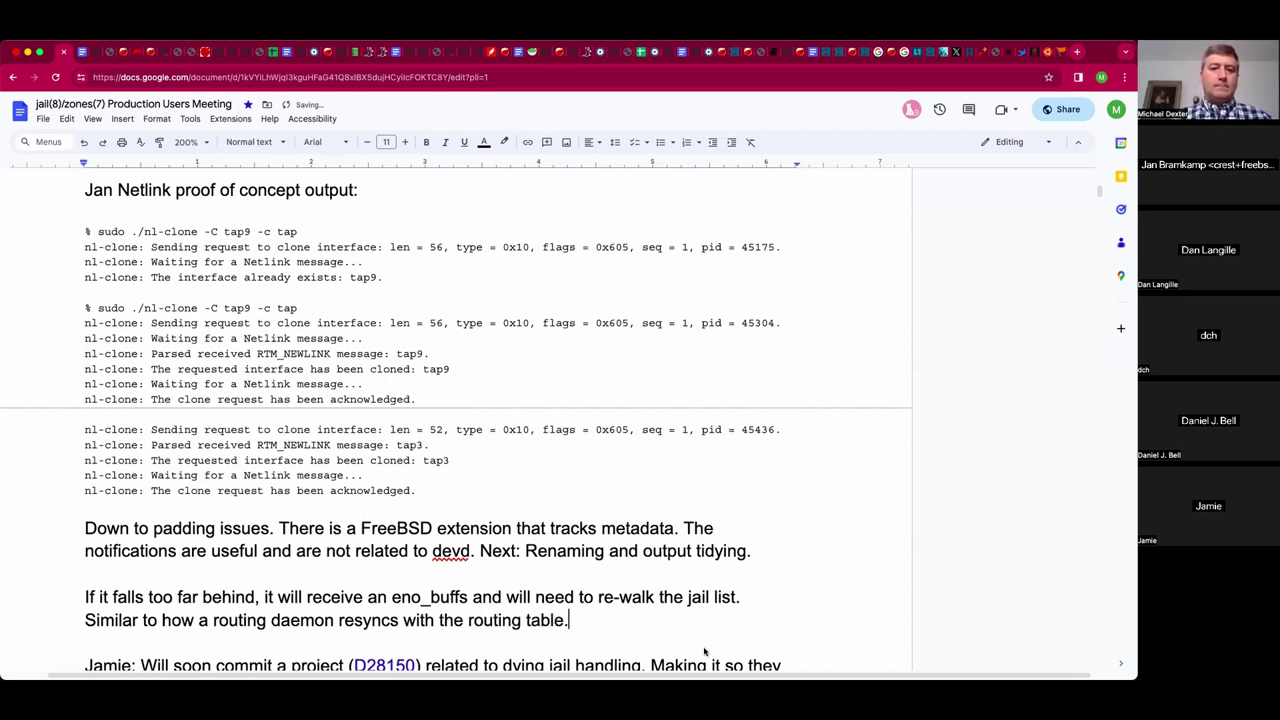
click(467, 620)
text(in-kernel)
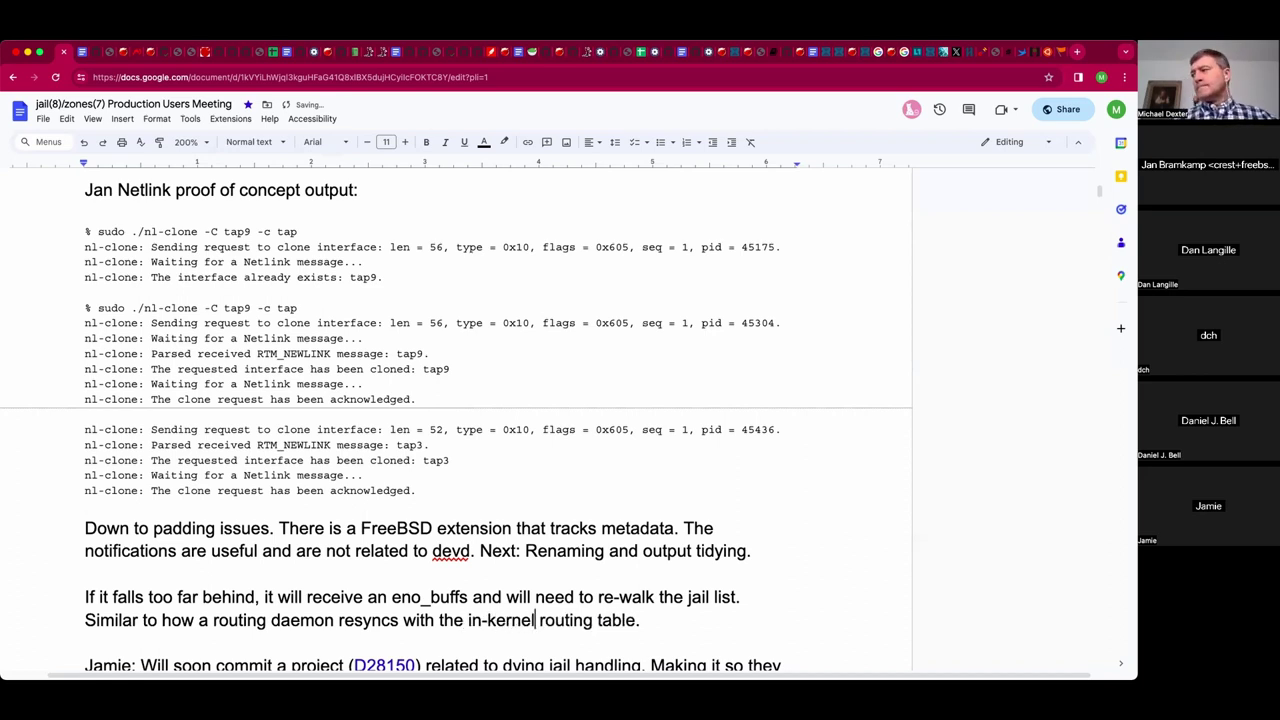
scroll(456, 420, down, 1)
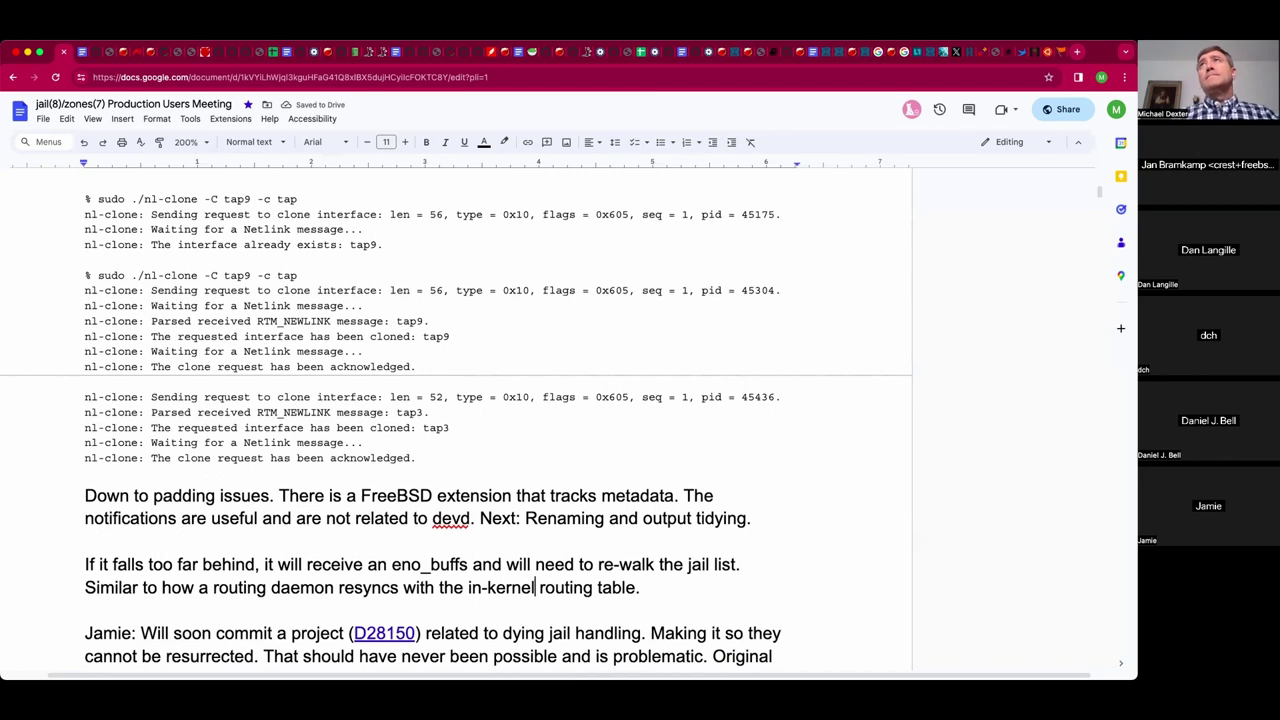
scroll(456, 420, down, 1)
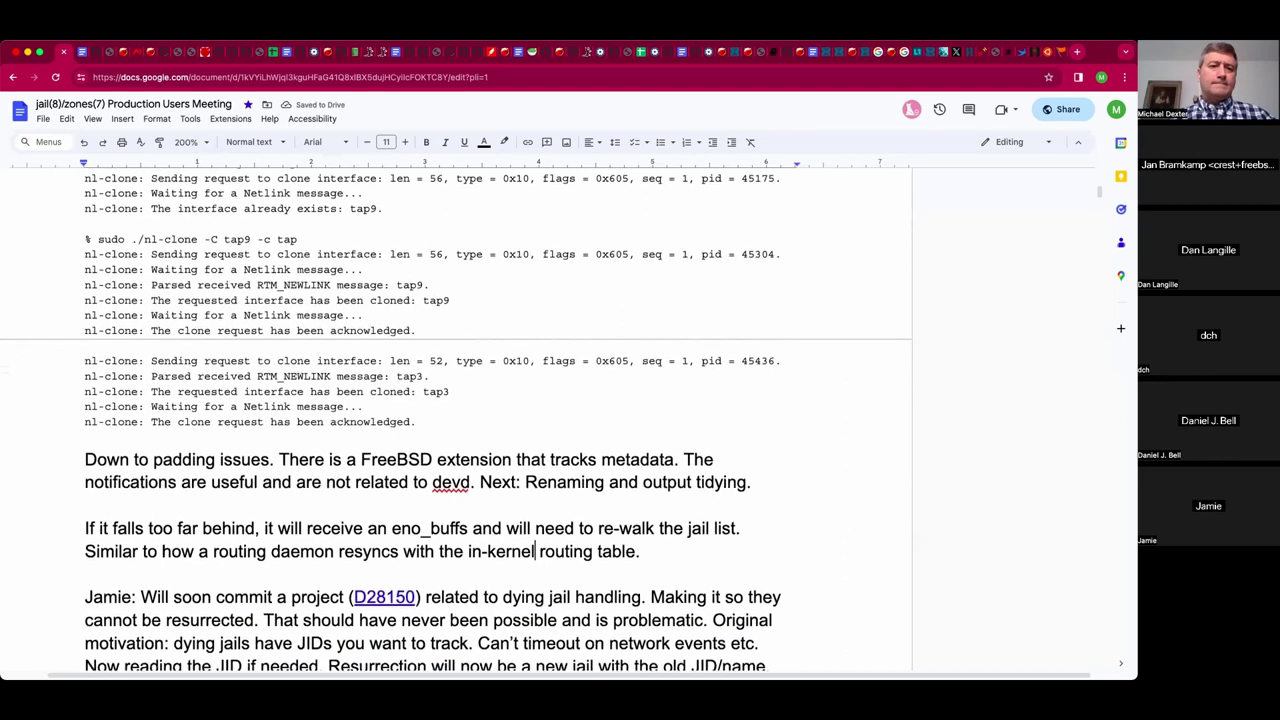
scroll(456, 420, down, 1)
scroll(456, 420, down, 1)
scroll(456, 420, up, 1)
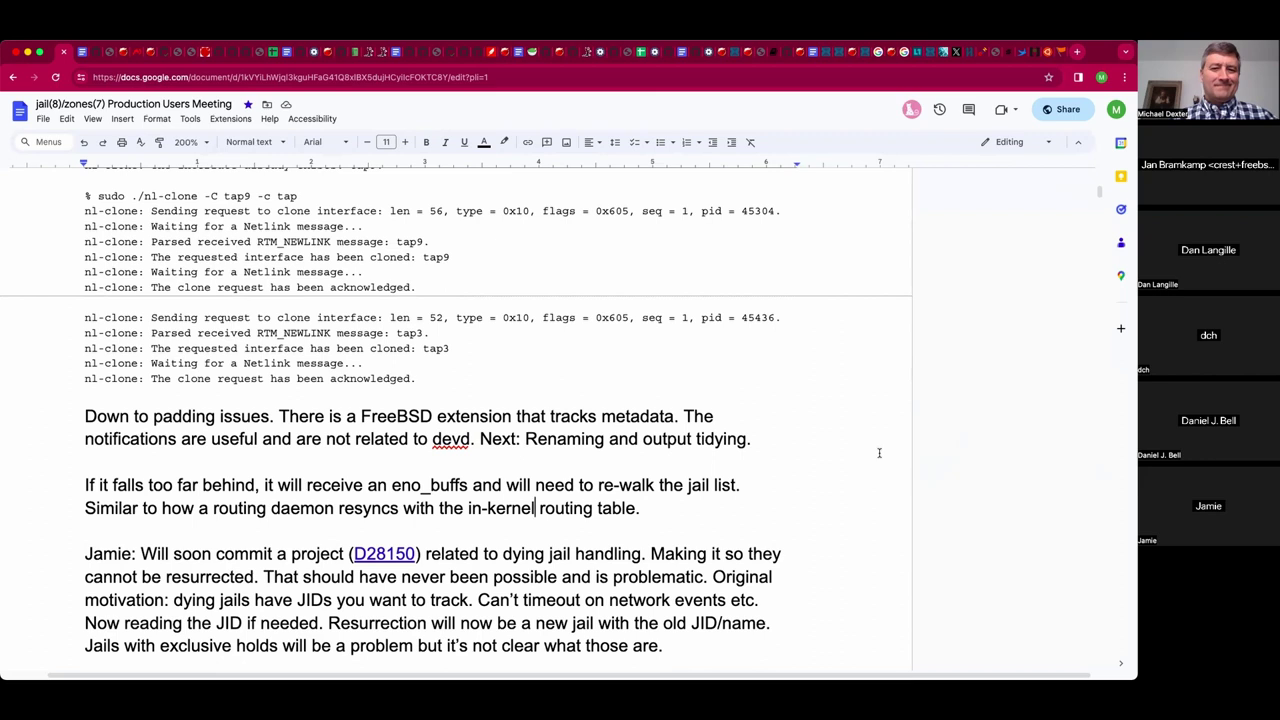
scroll(879, 453, down, 1)
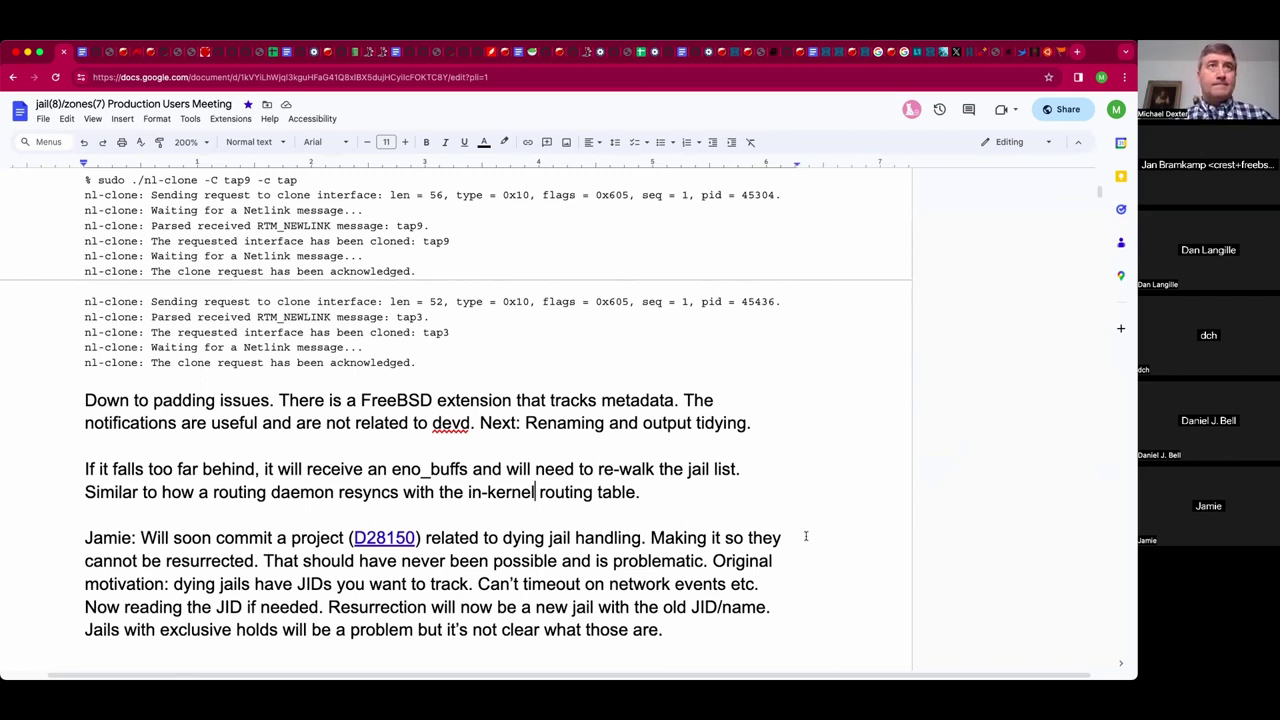
key(super+Tab)
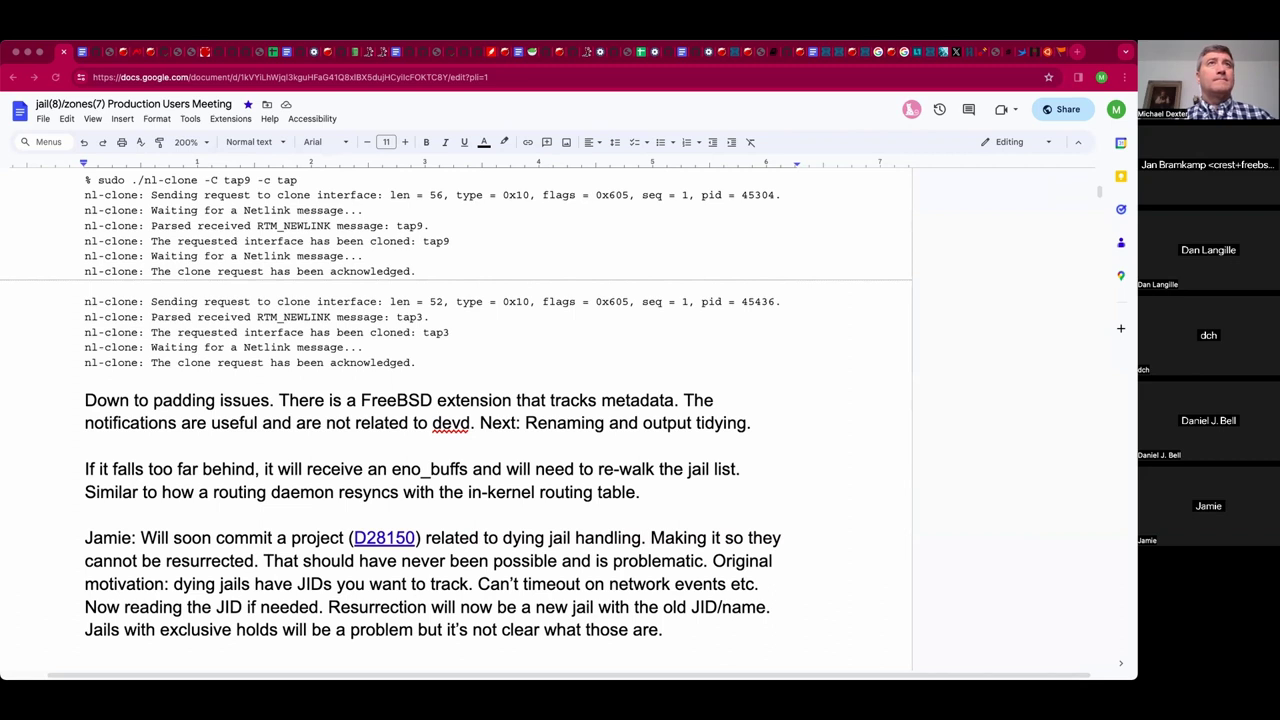
Correct 'eno_buffs' to 'ENOBUFFs' in the resync note about falling behind.
click(429, 469)
key(BackSpace)
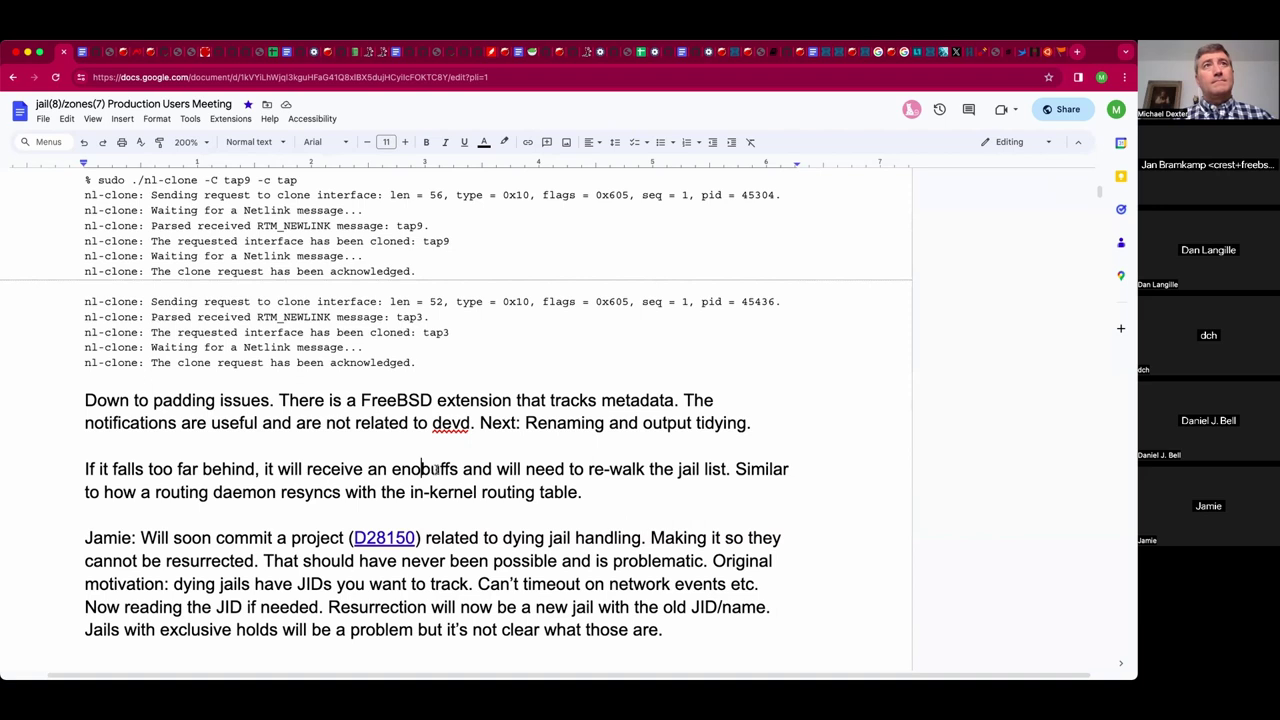
double_click(436, 469)
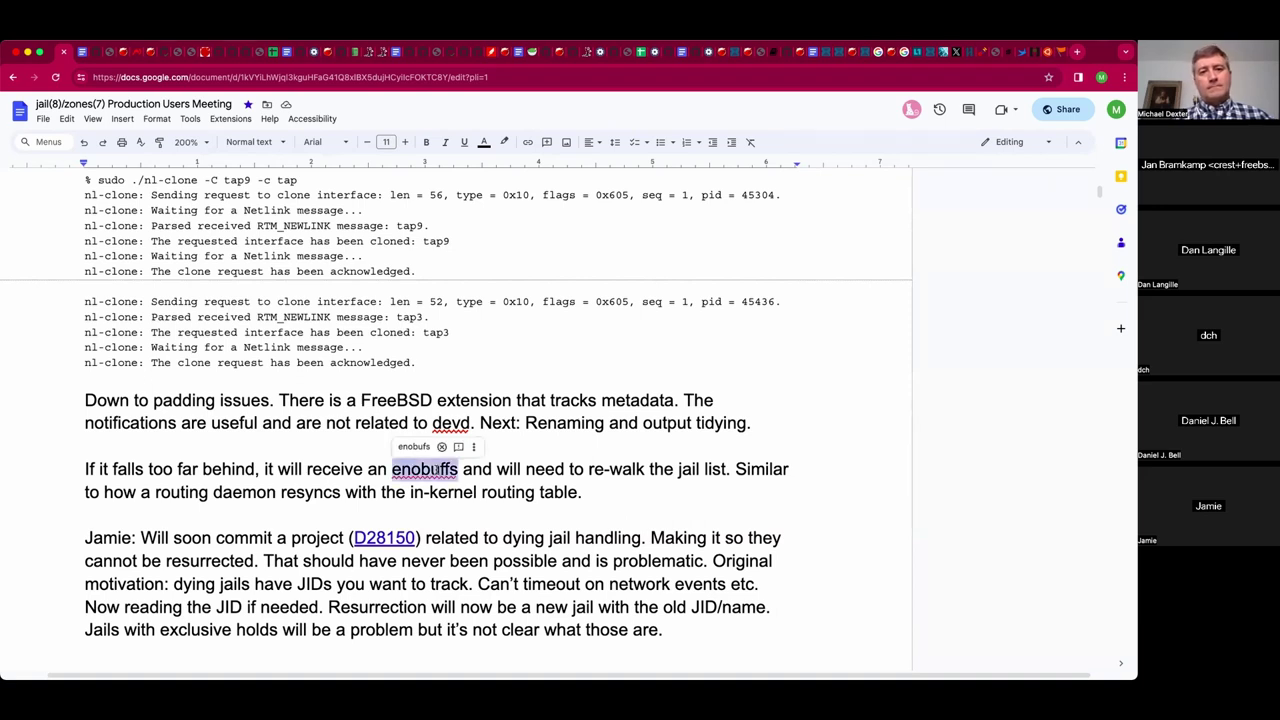
text(ENOBUFFs)
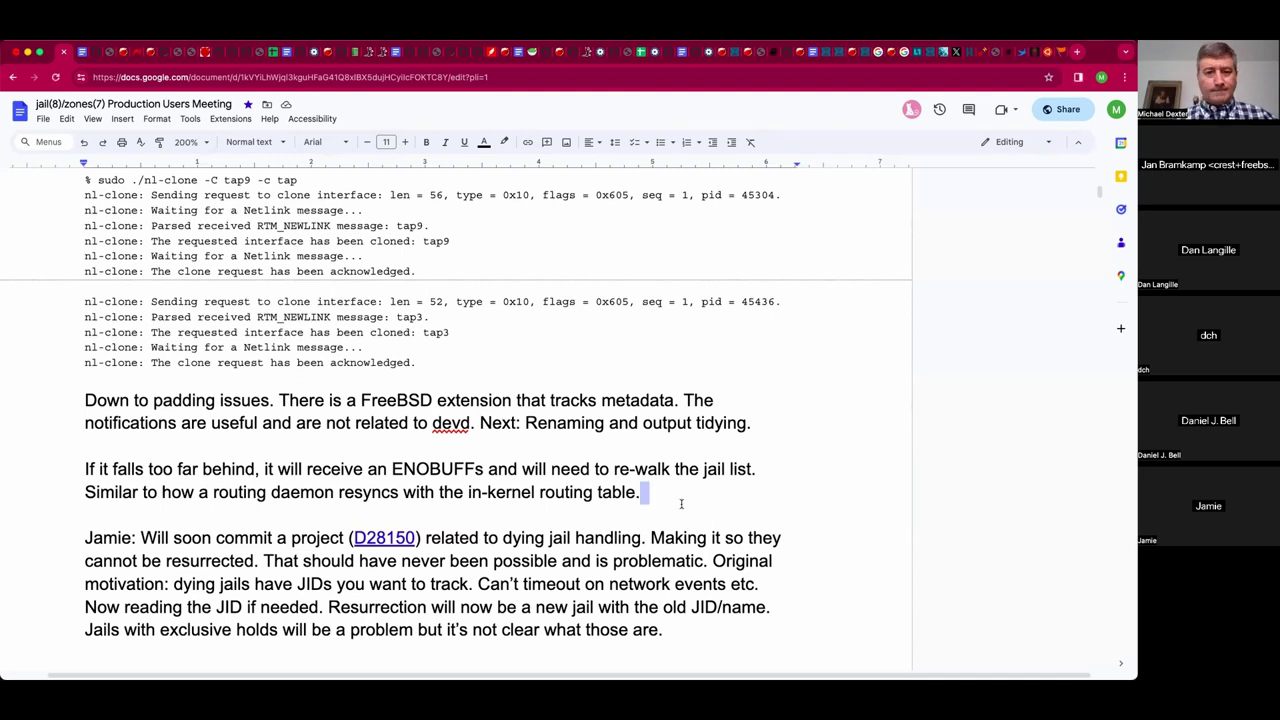
drag(683, 501, 675, 504)
scroll(675, 504, up, 1)
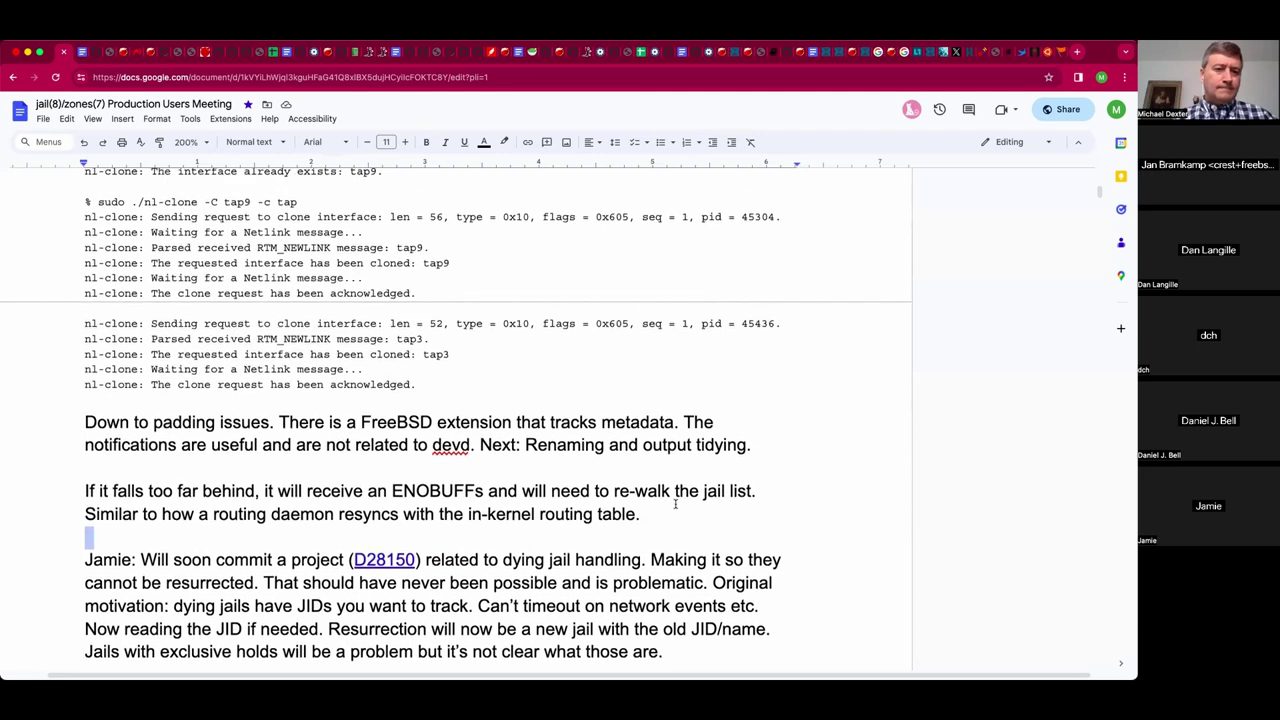
click(632, 525)
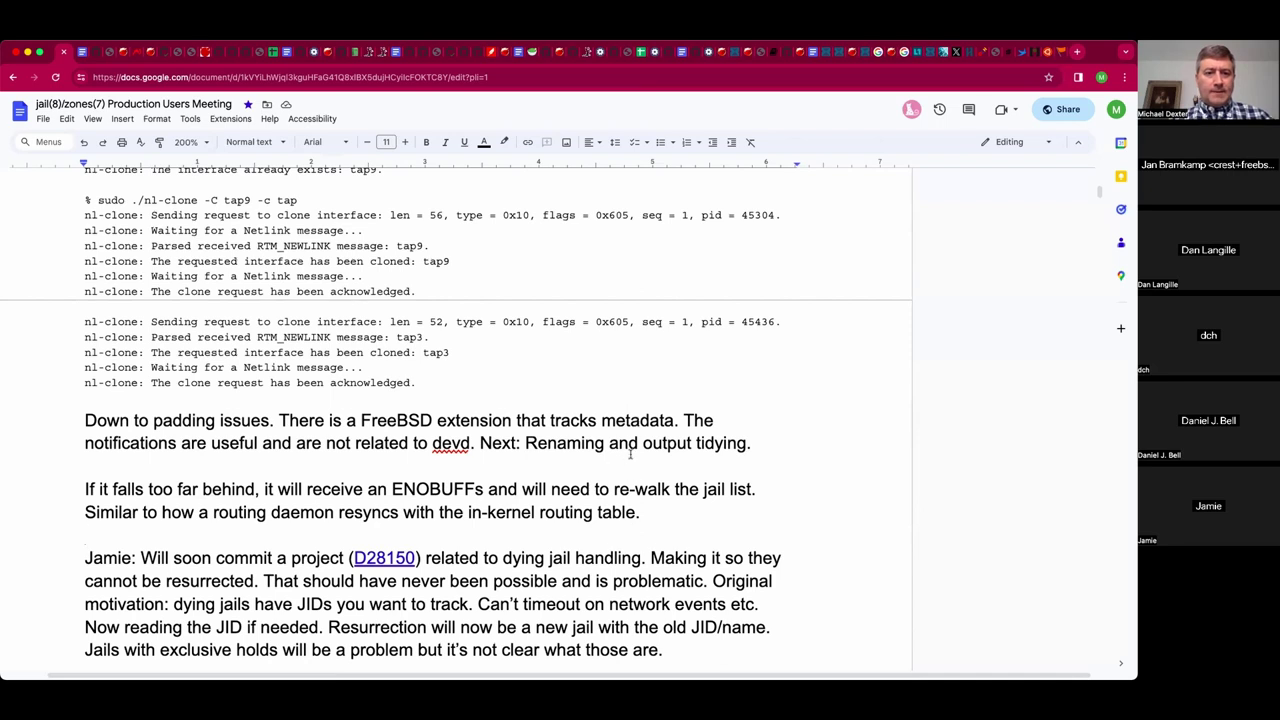
click(656, 499)
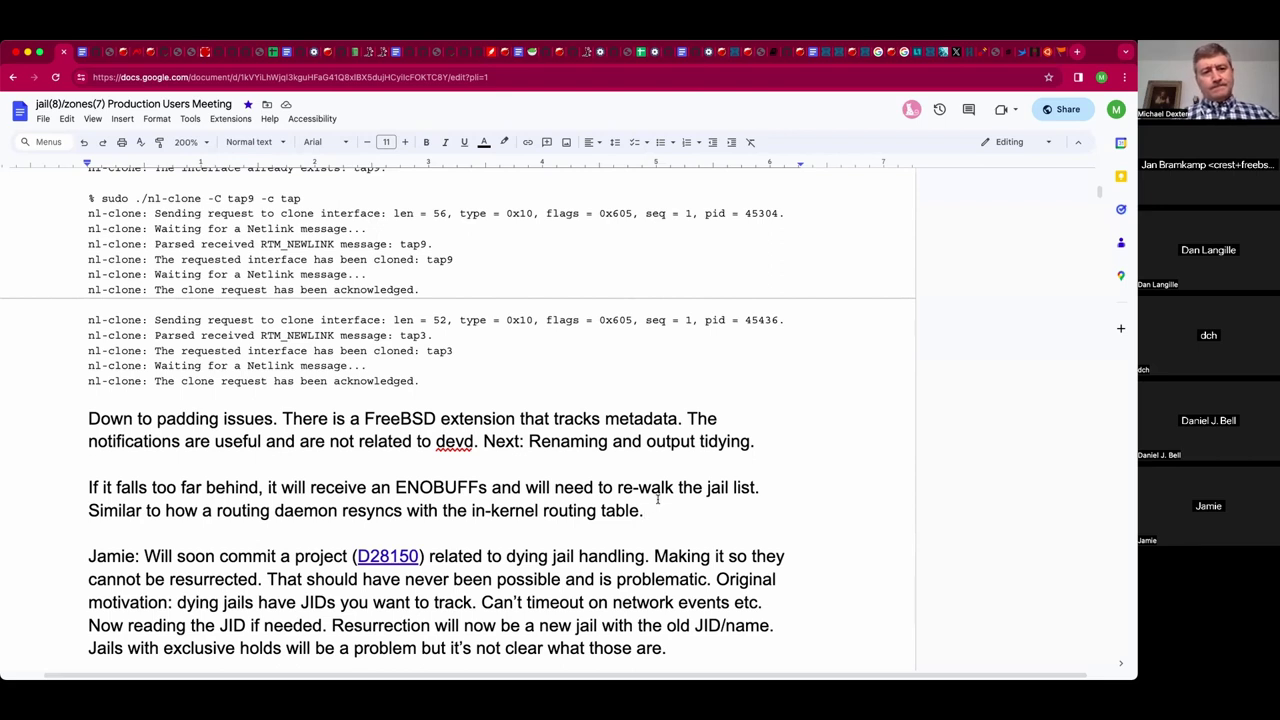
scroll(657, 499, up, 1)
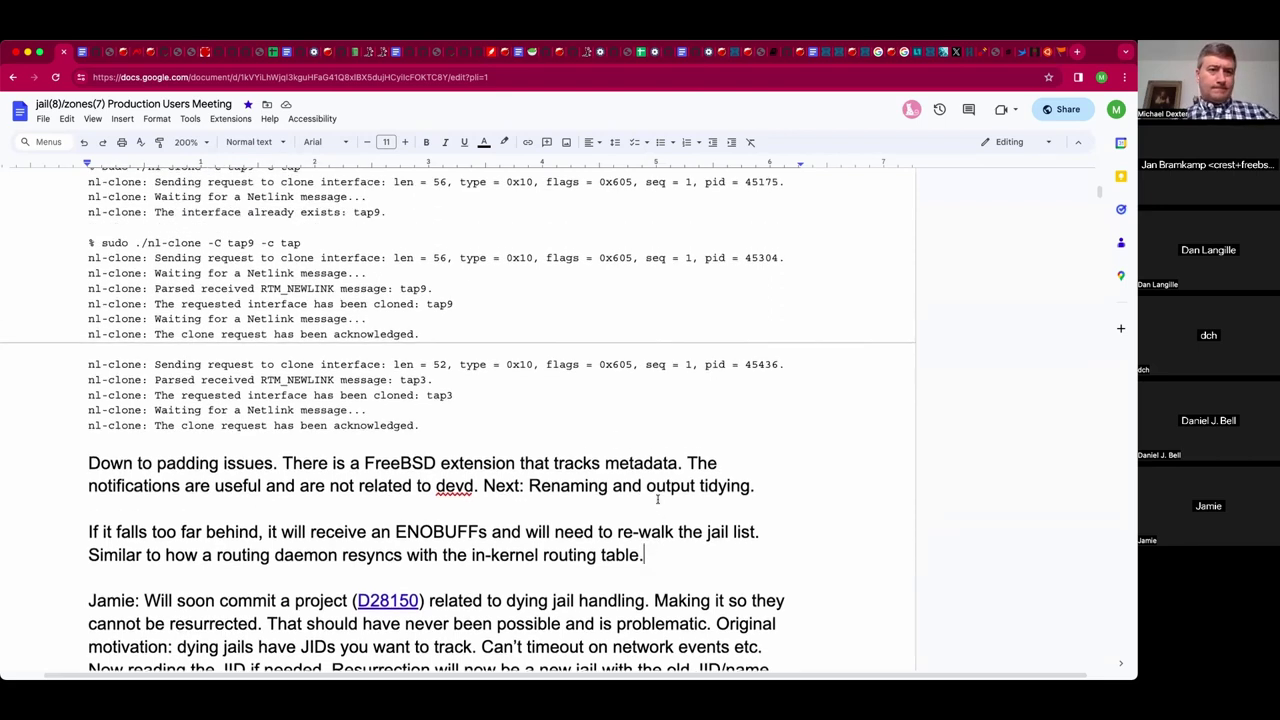
scroll(657, 499, up, 2)
scroll(657, 499, up, 2)
scroll(657, 499, up, 1)
scroll(657, 499, up, 1)
scroll(657, 499, up, 1)
scroll(657, 499, up, 2)
scroll(657, 499, up, 1)
scroll(657, 499, up, 1)
scroll(657, 499, up, 1)
scroll(657, 499, up, 1)
scroll(657, 499, up, 1)
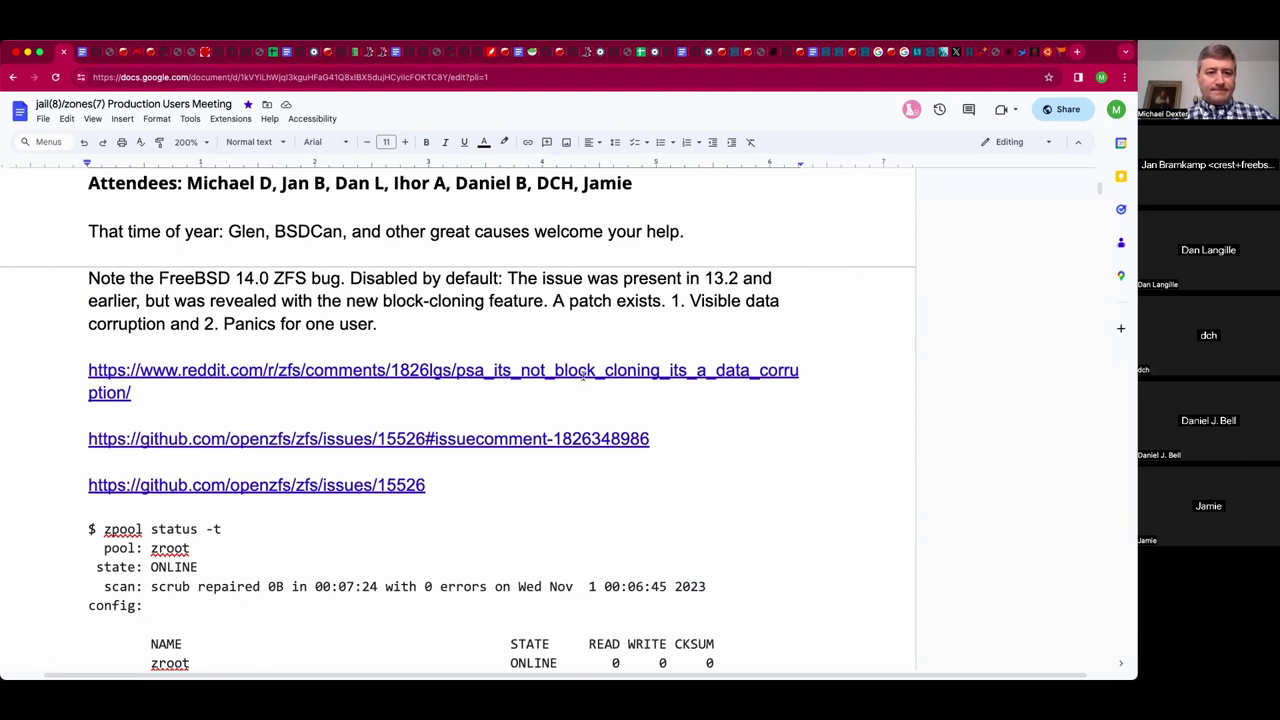
Enclose the 'Here's a simple explanation of what is and isn't true' link in quotation marks.
scroll(536, 339, left, 1)
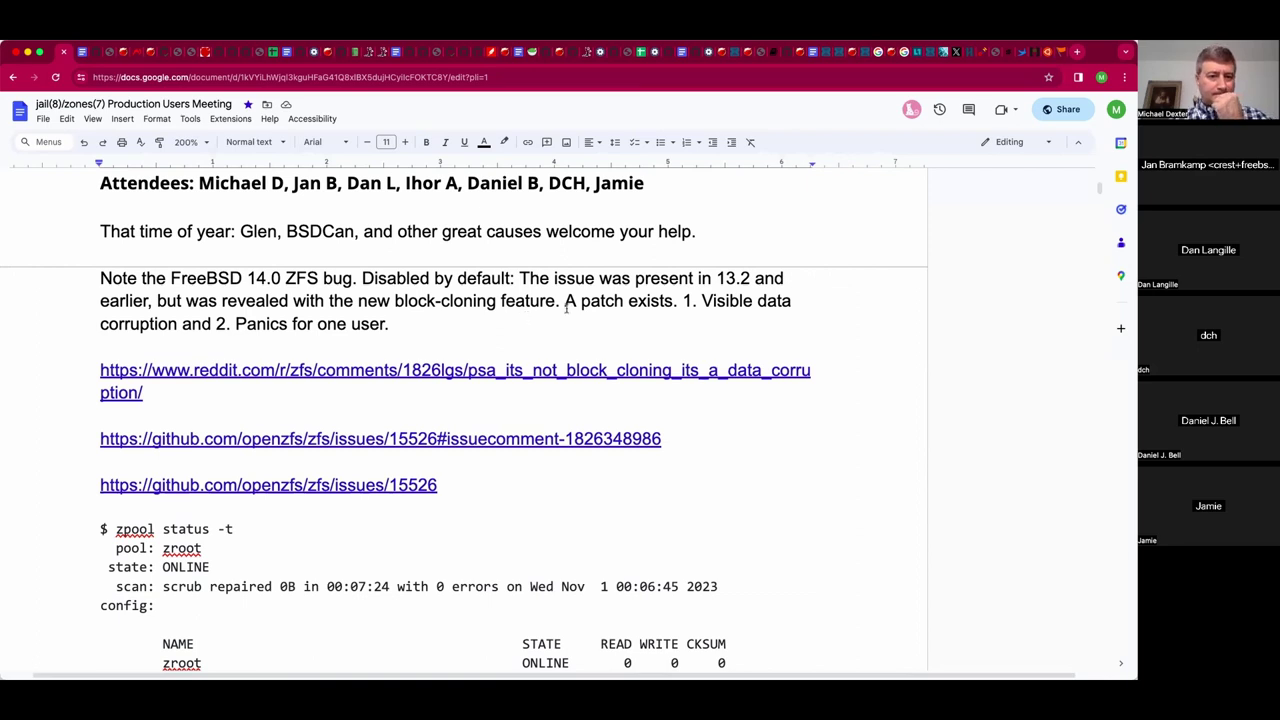
scroll(566, 308, down, 1)
scroll(566, 308, down, 2)
scroll(566, 308, down, 1)
scroll(566, 308, down, 2)
scroll(566, 308, down, 1)
scroll(566, 308, down, 1)
scroll(566, 308, down, 1)
scroll(566, 308, down, 1)
scroll(566, 308, down, 1)
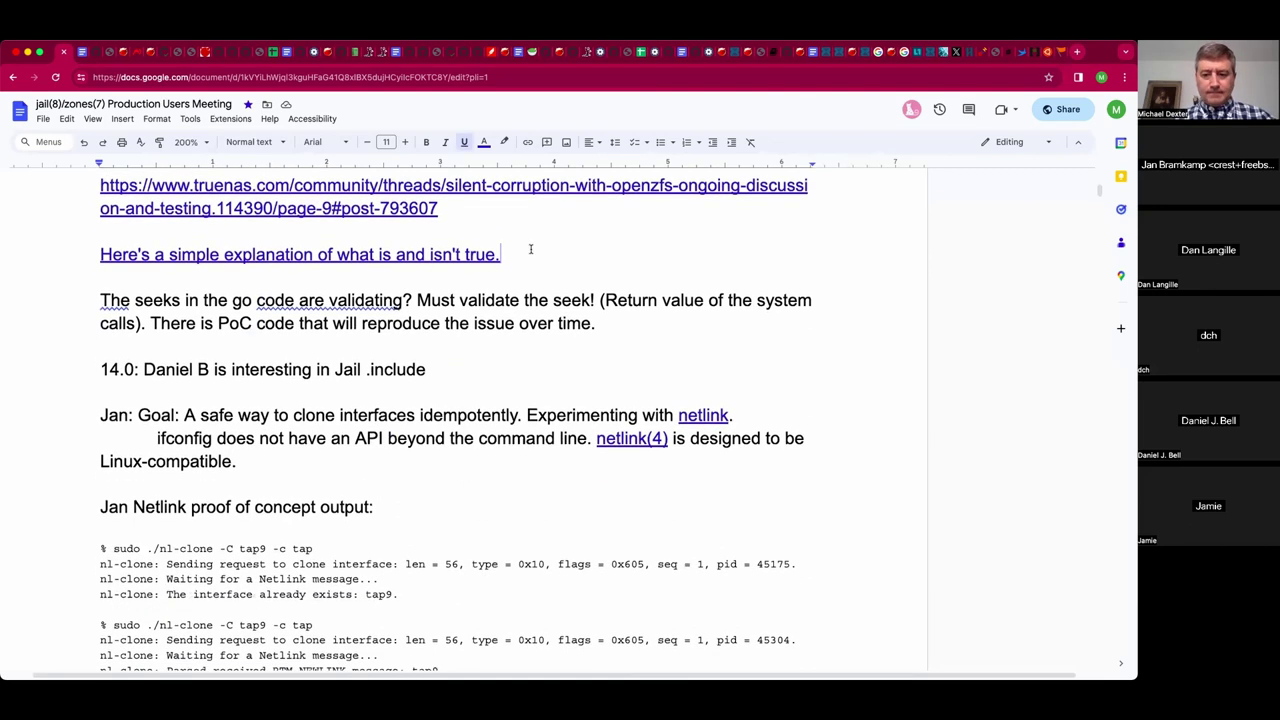
text(")
key(Home)
text(“)
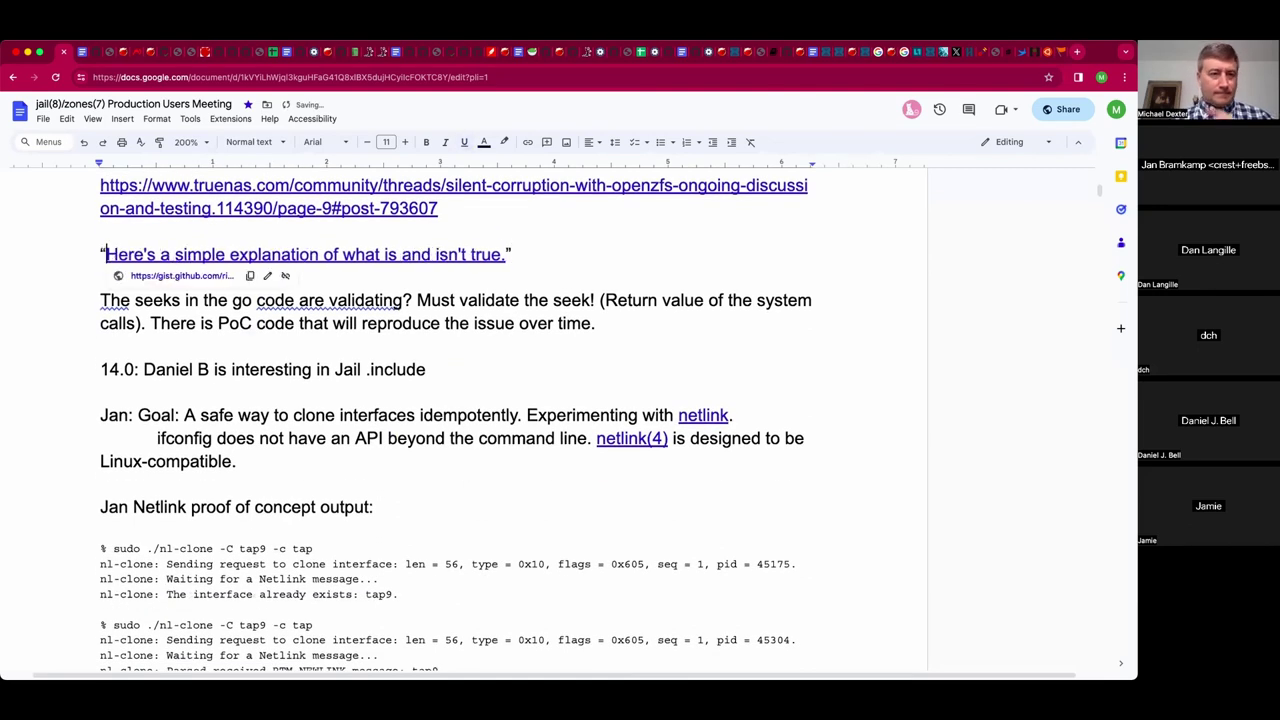
scroll(561, 297, down, 1)
scroll(561, 297, down, 3)
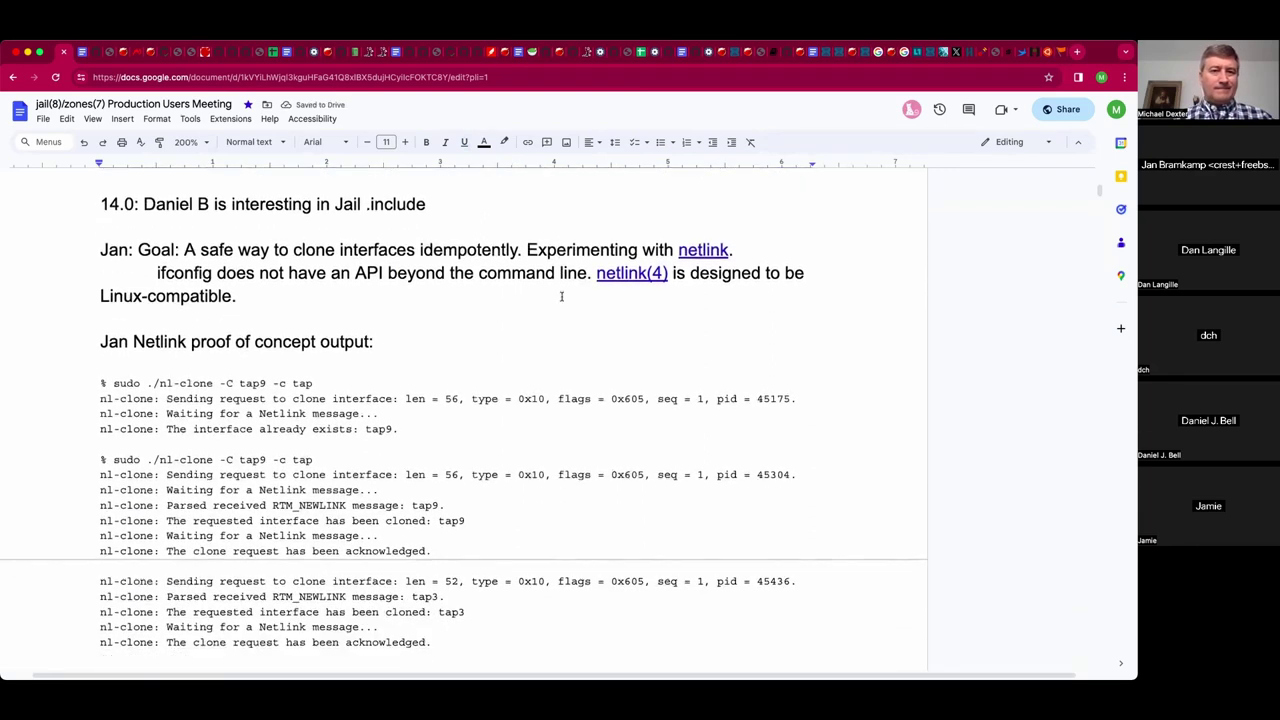
scroll(561, 297, down, 3)
scroll(561, 297, down, 1)
scroll(561, 296, down, 3)
scroll(561, 296, down, 3)
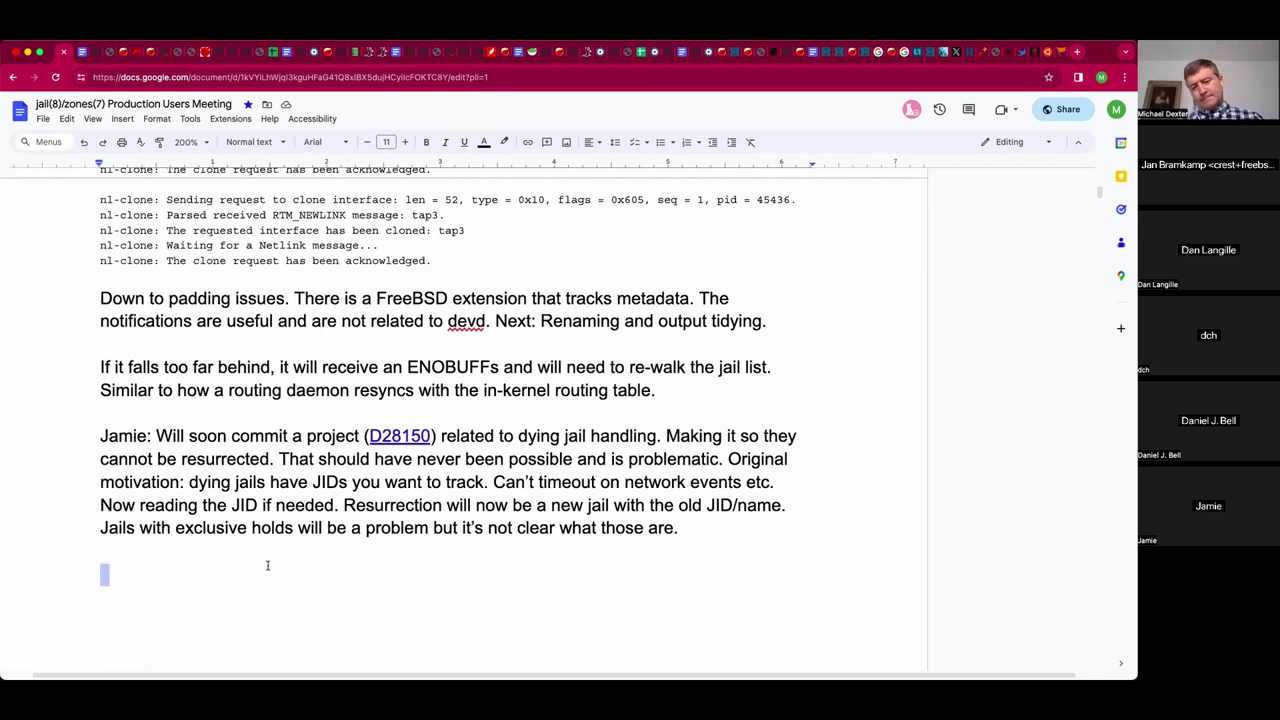
key(Right)
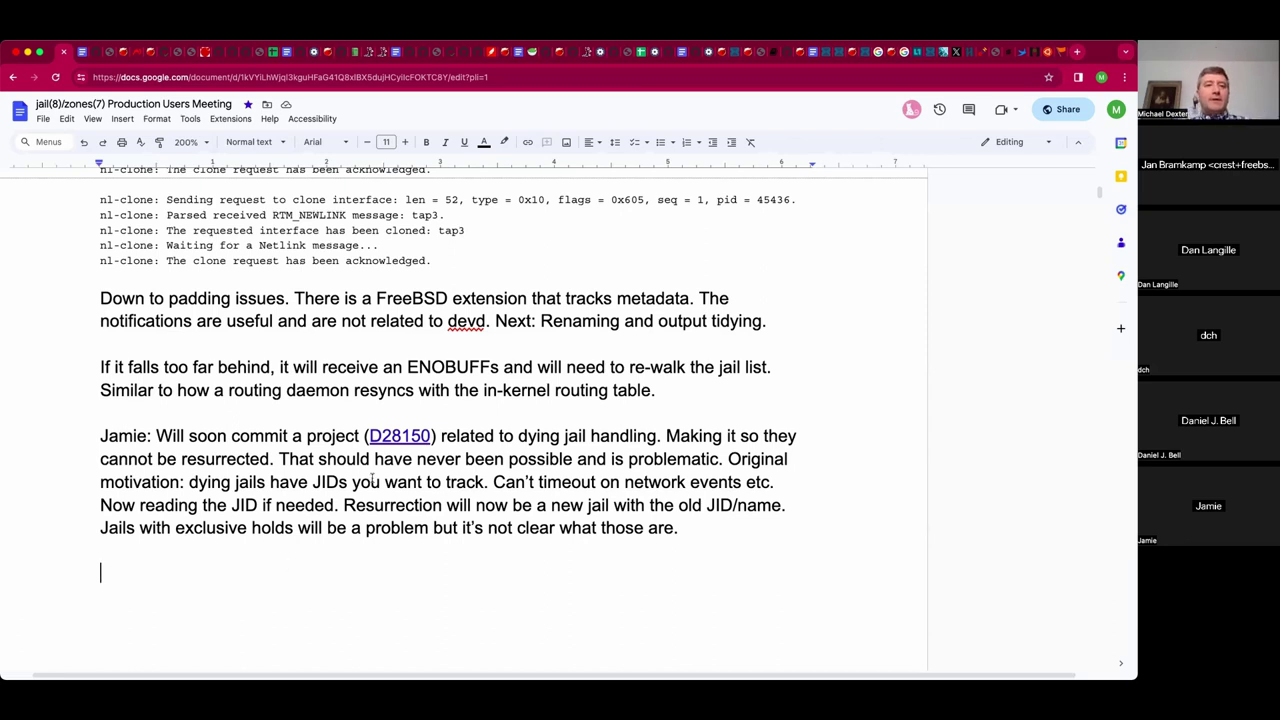
Scroll back to the ZFS corruption notes and place the cursor below the PoC-code paragraph.
scroll(666, 410, up, 1)
scroll(666, 410, up, 2)
scroll(666, 410, up, 3)
scroll(666, 410, up, 3)
scroll(665, 408, up, 1)
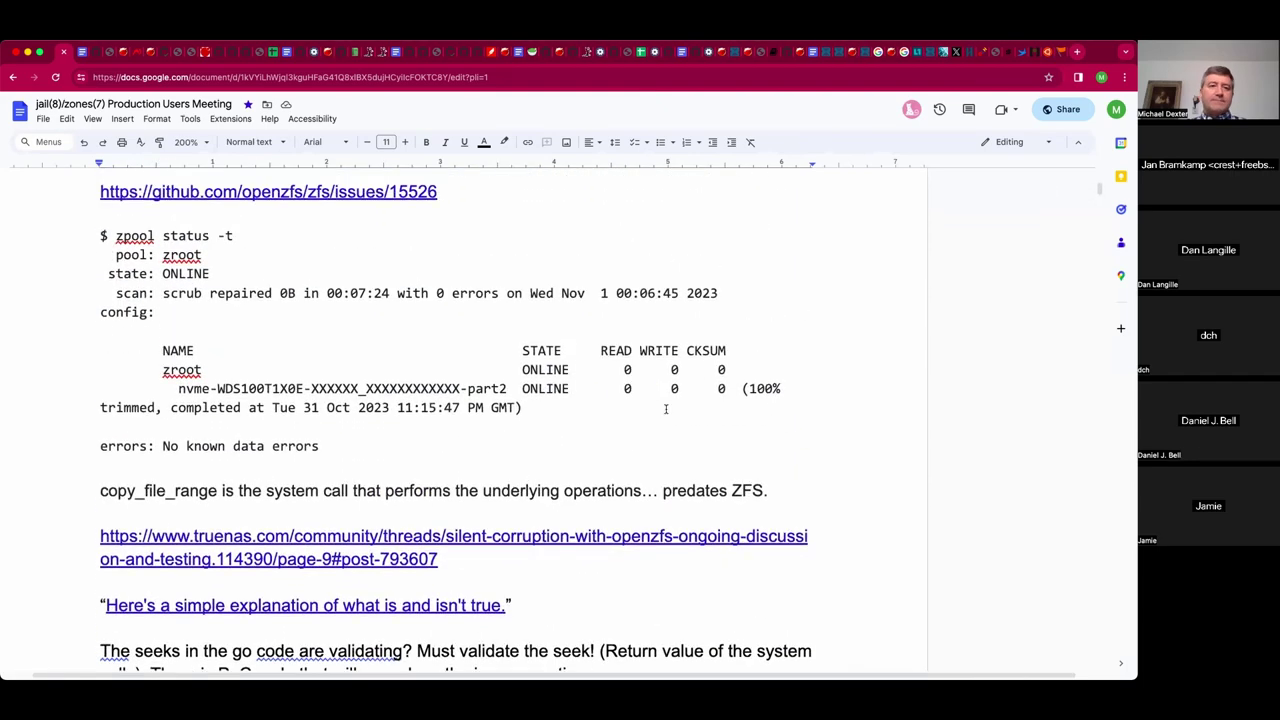
scroll(665, 408, up, 3)
scroll(665, 408, up, 1)
scroll(665, 408, up, 3)
scroll(665, 408, up, 1)
scroll(665, 408, down, 1)
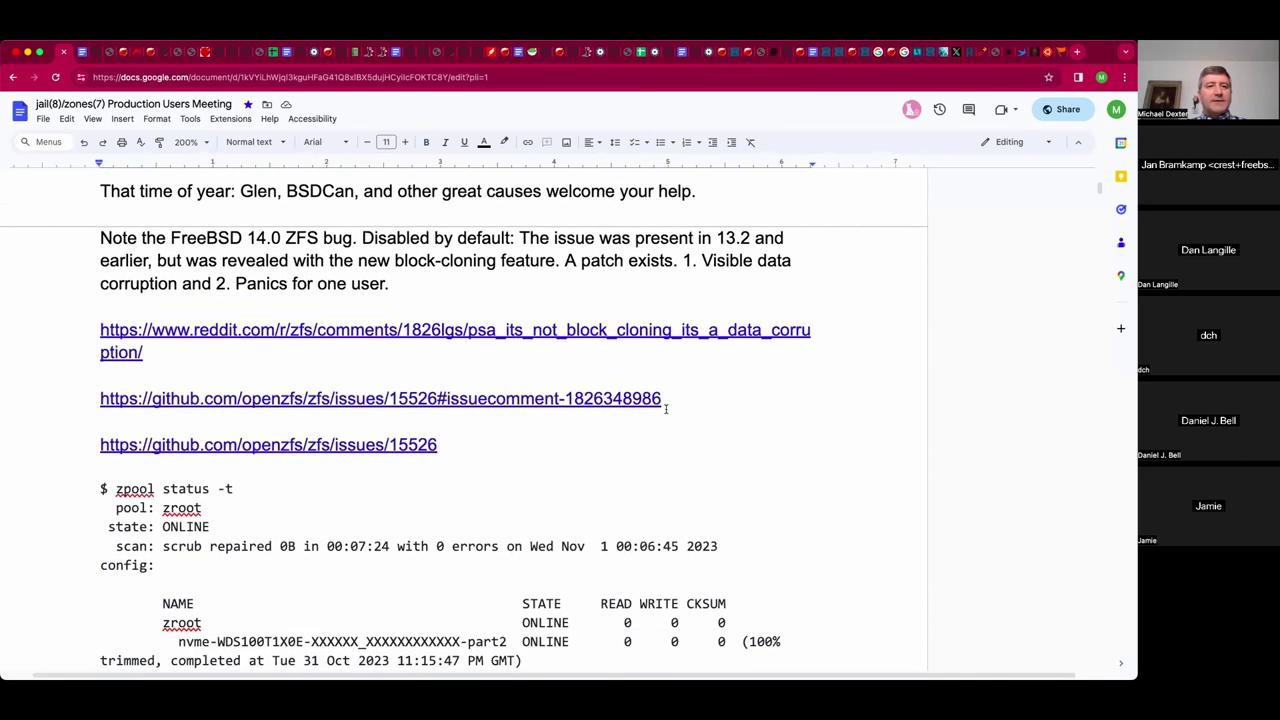
scroll(665, 408, down, 1)
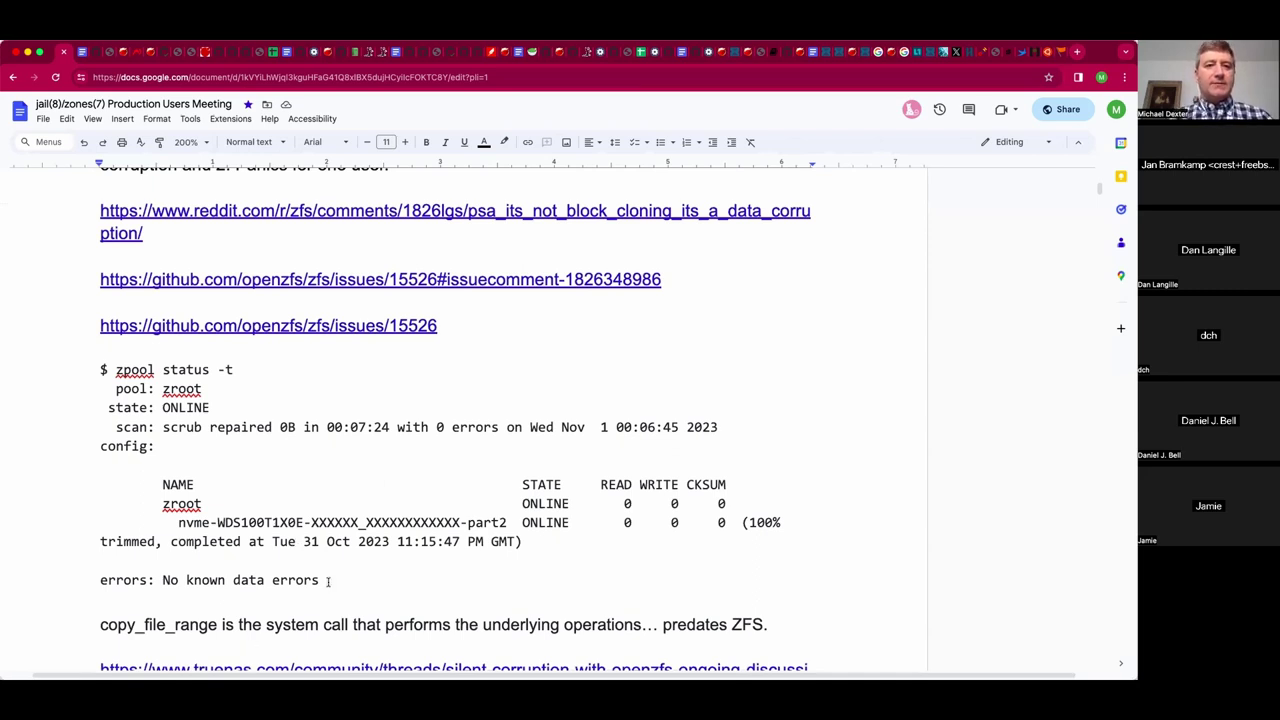
scroll(327, 581, down, 1)
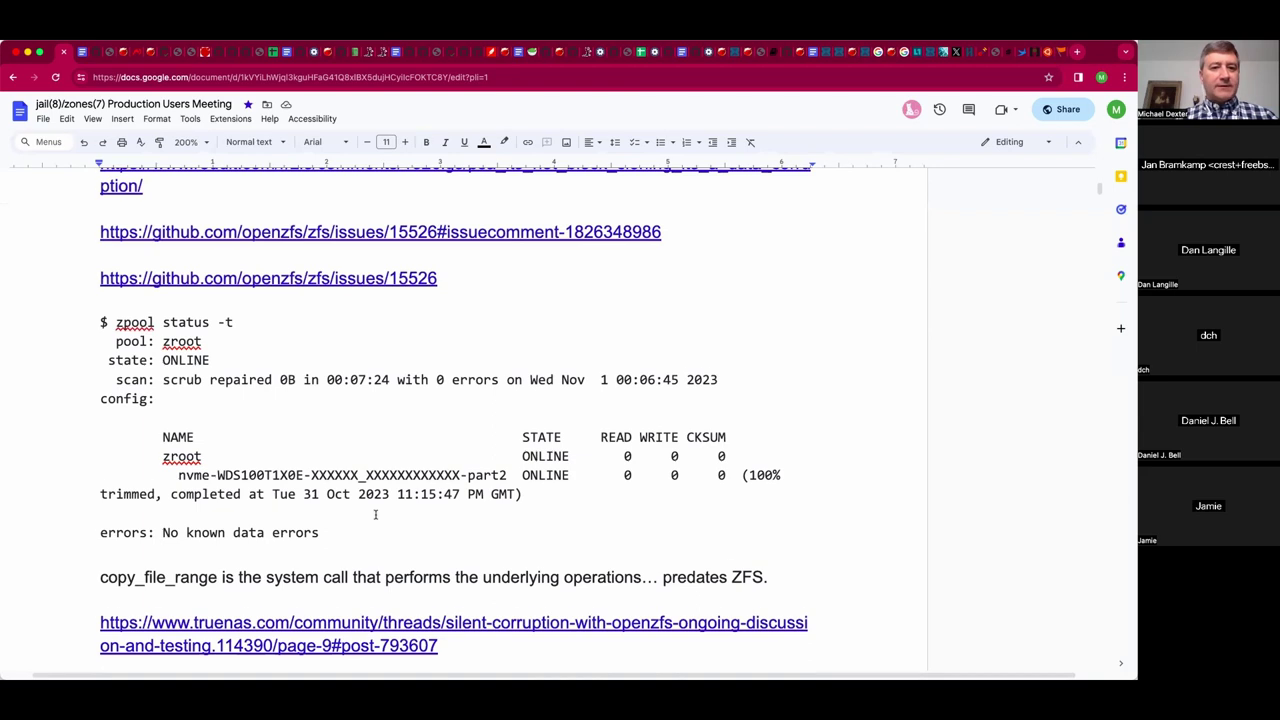
scroll(375, 514, down, 1)
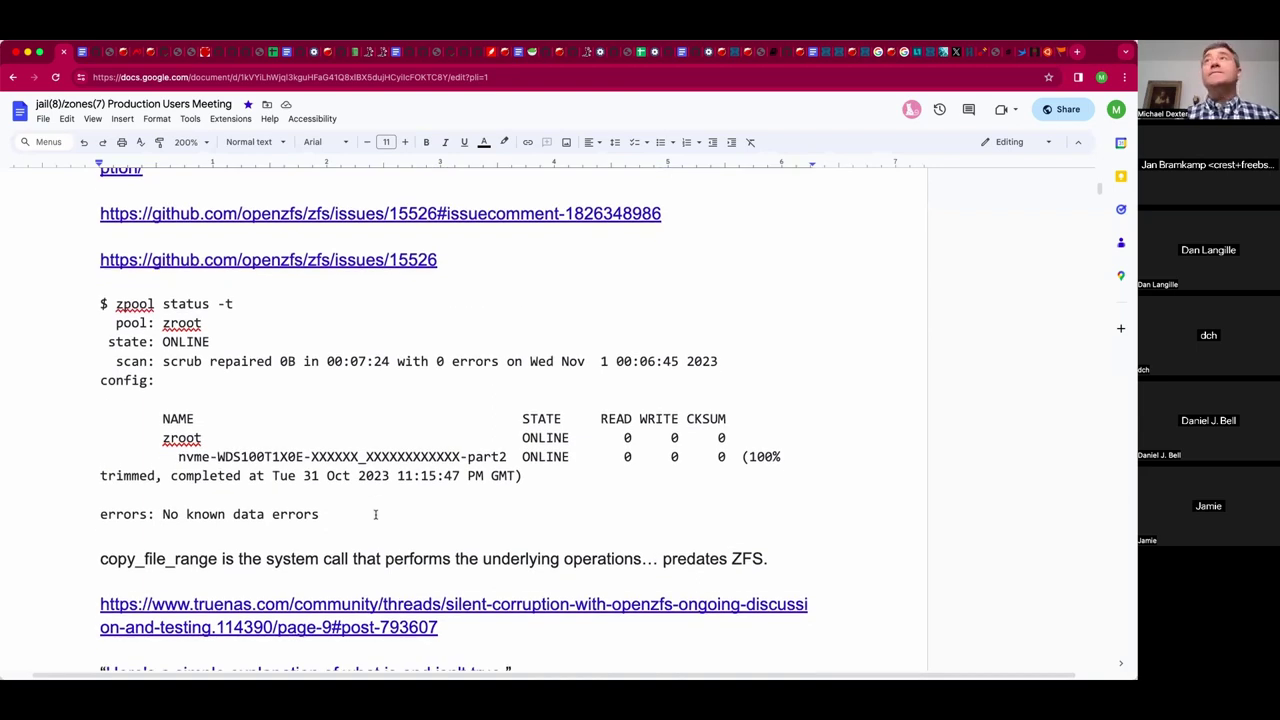
scroll(375, 514, down, 2)
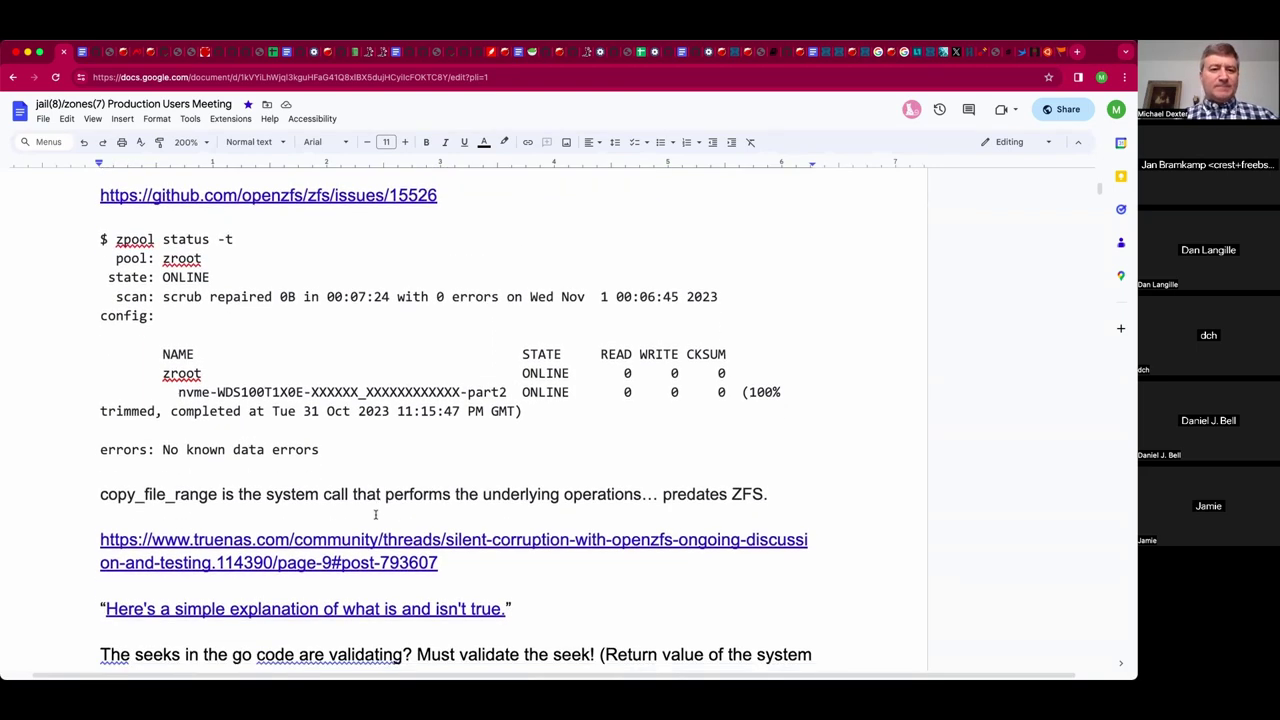
scroll(375, 514, down, 1)
scroll(375, 514, down, 1)
scroll(375, 514, down, 2)
scroll(375, 516, down, 2)
scroll(375, 516, down, 1)
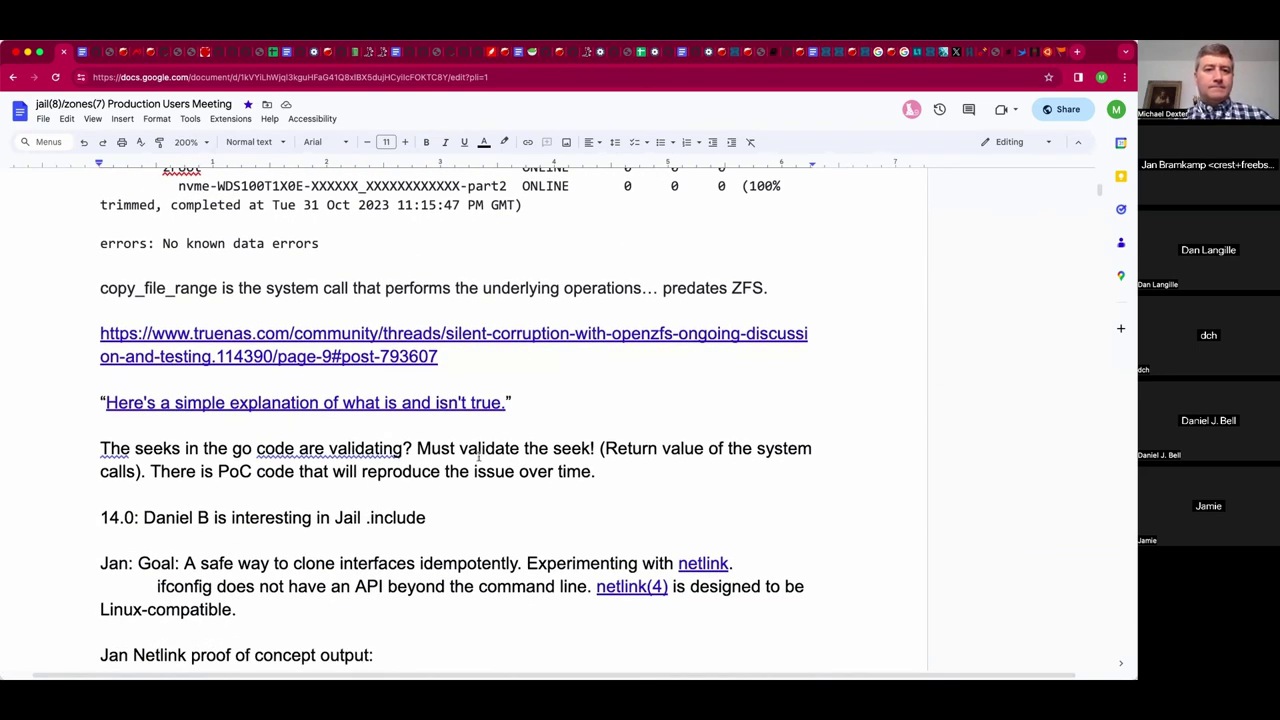
click(406, 425)
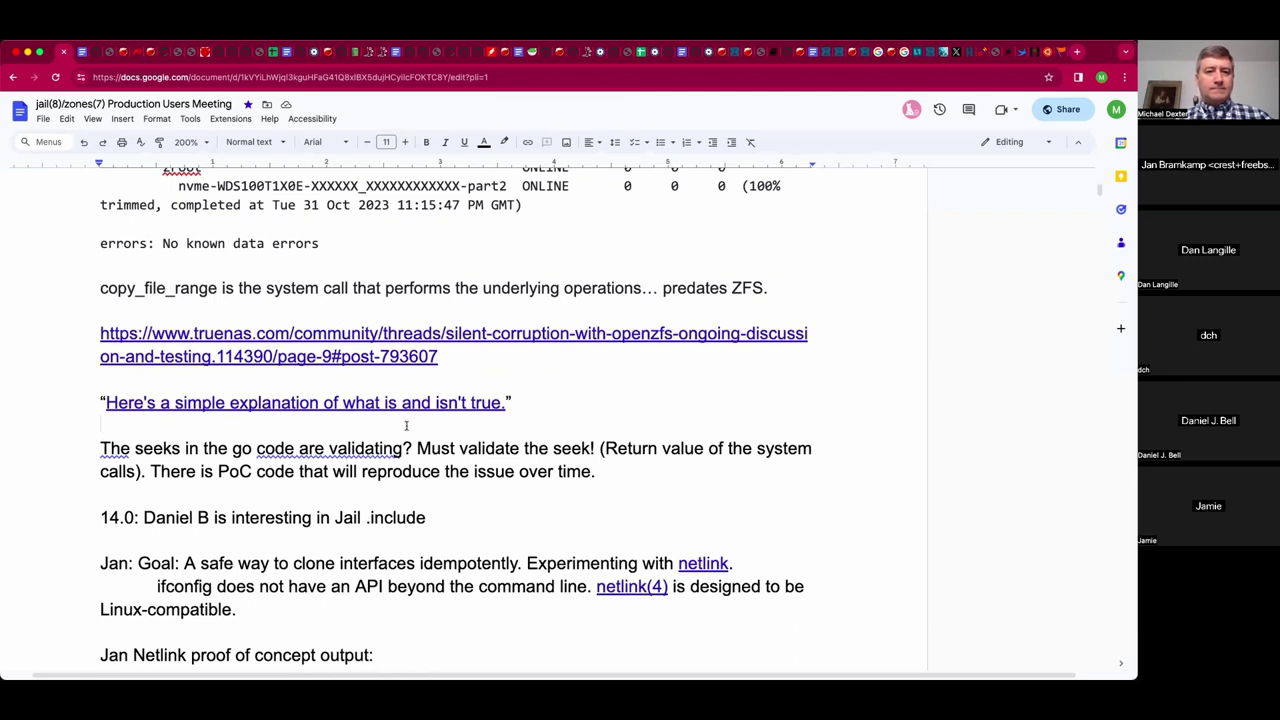
scroll(406, 425, down, 1)
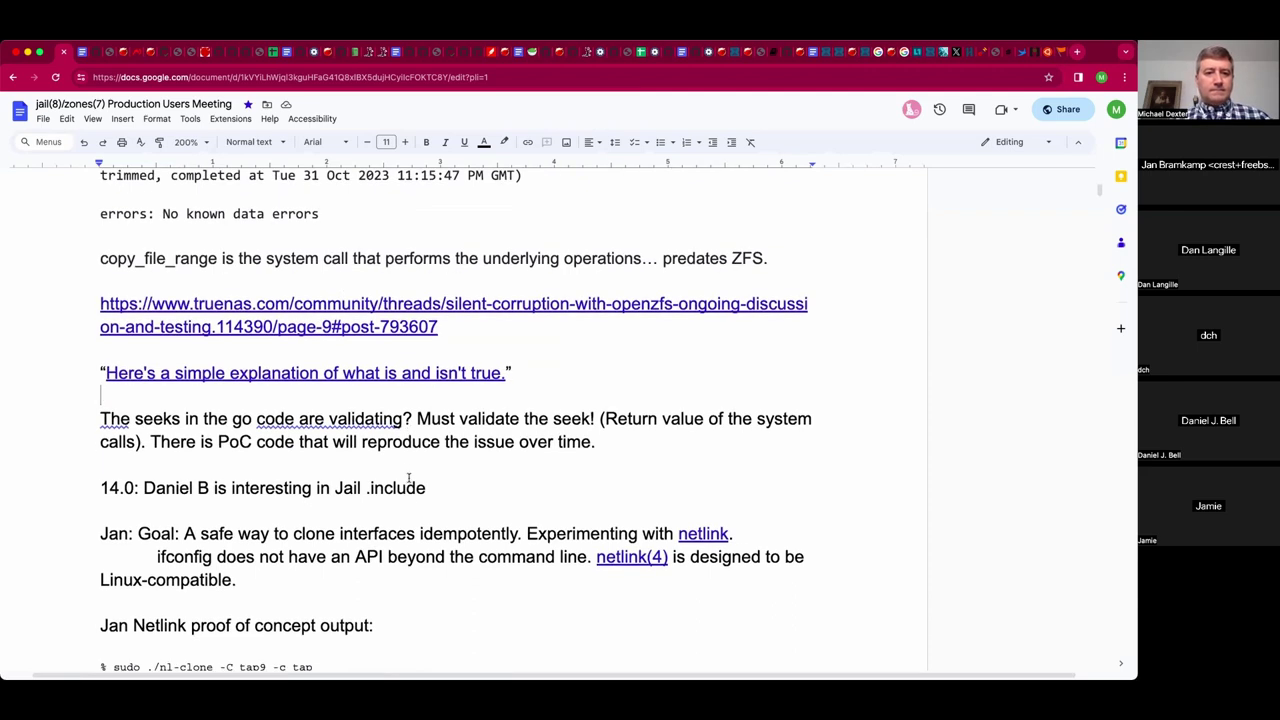
Add the line 'Q: Could have impacted sparse files over the years?' after the PoC-code paragraph.
click(408, 467)
key(Return)
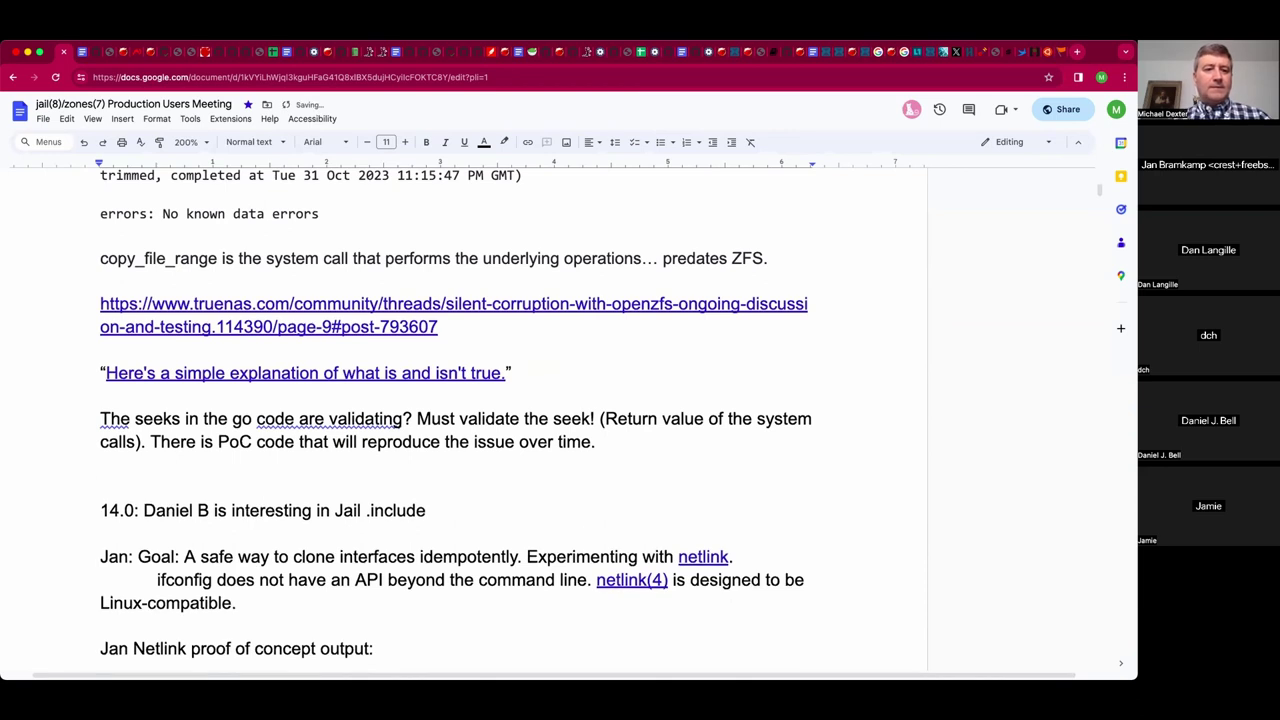
text(Q: Could have impacgted)
key(BackSpace)
key(BackSpace)
key(BackSpace)
key(BackSpace)
text(ted sparse)
key(BackSpace)
text(se files over)
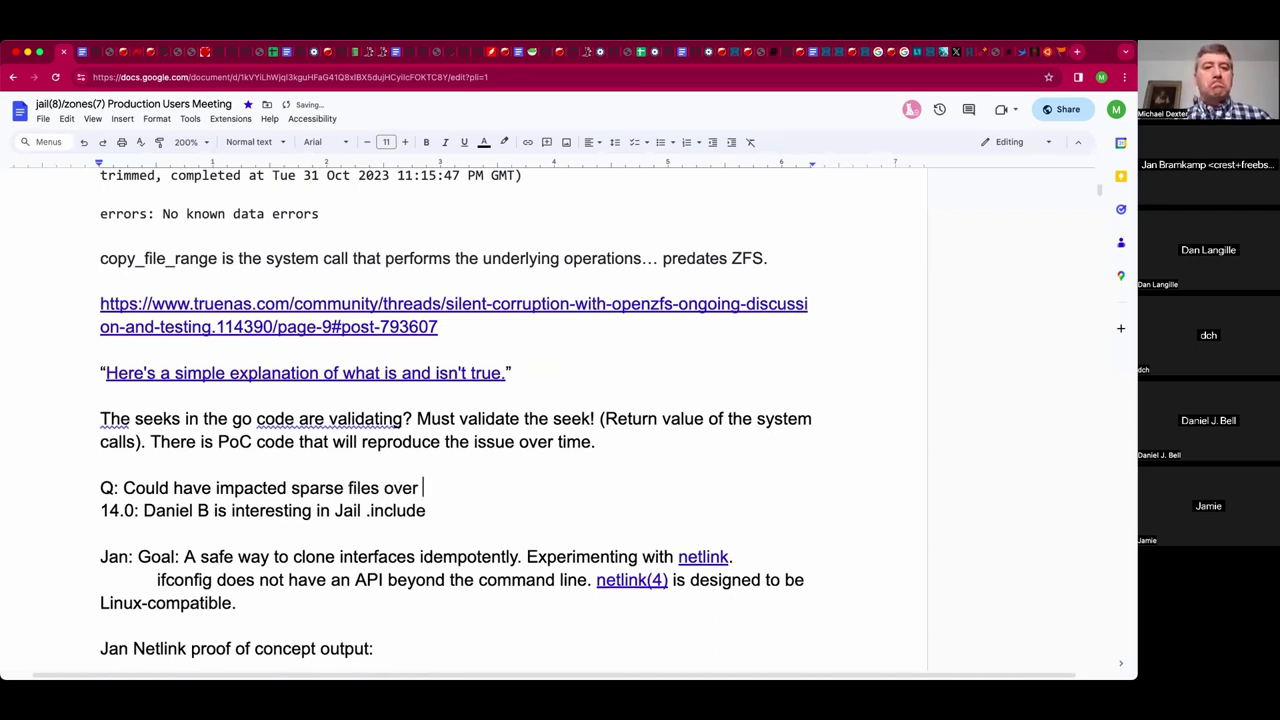
text( the years?)
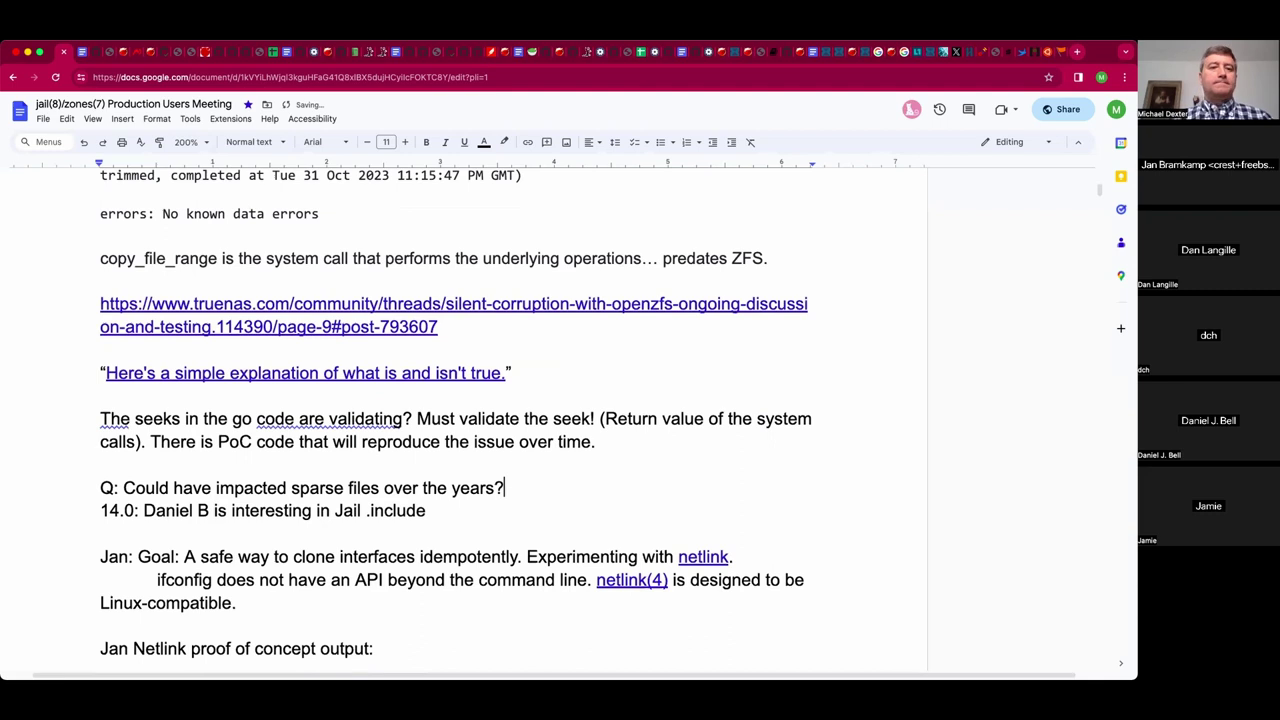
key(Return)
Move down to the empty line after Jamie's D28150 paragraph.
scroll(408, 468, down, 2)
scroll(408, 468, down, 2)
scroll(408, 468, down, 2)
scroll(408, 468, down, 2)
scroll(408, 468, down, 5)
scroll(408, 468, down, 3)
scroll(408, 468, down, 2)
click(370, 598)
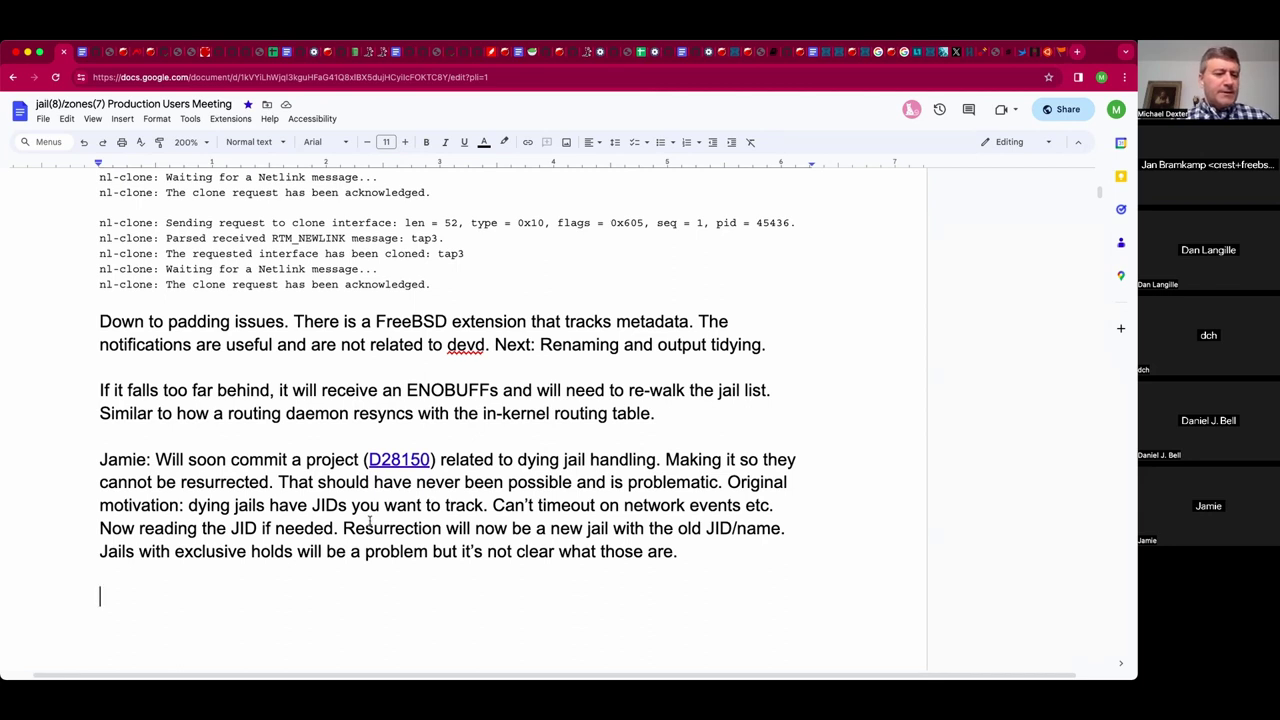
Delete the blank lines so Adjournment directly follows Jamie's D28150 paragraph, cursor after 'Adjournment:'.
scroll(369, 521, down, 1)
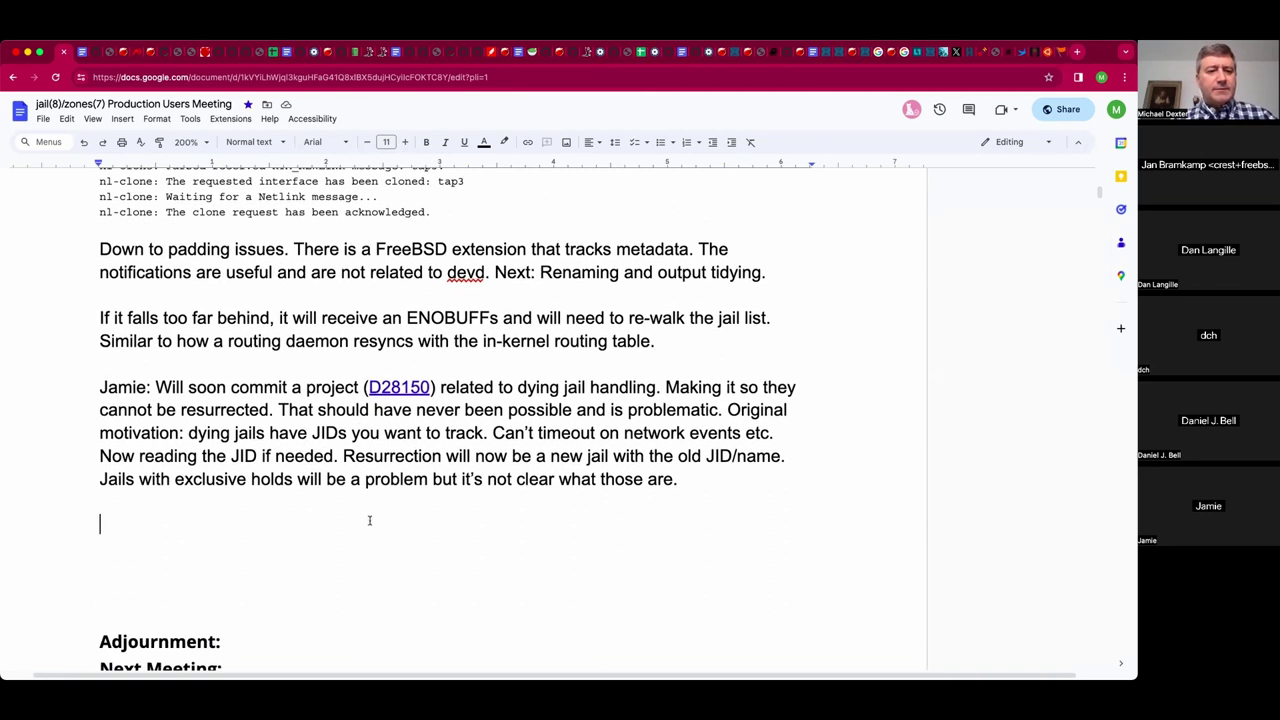
scroll(369, 520, down, 1)
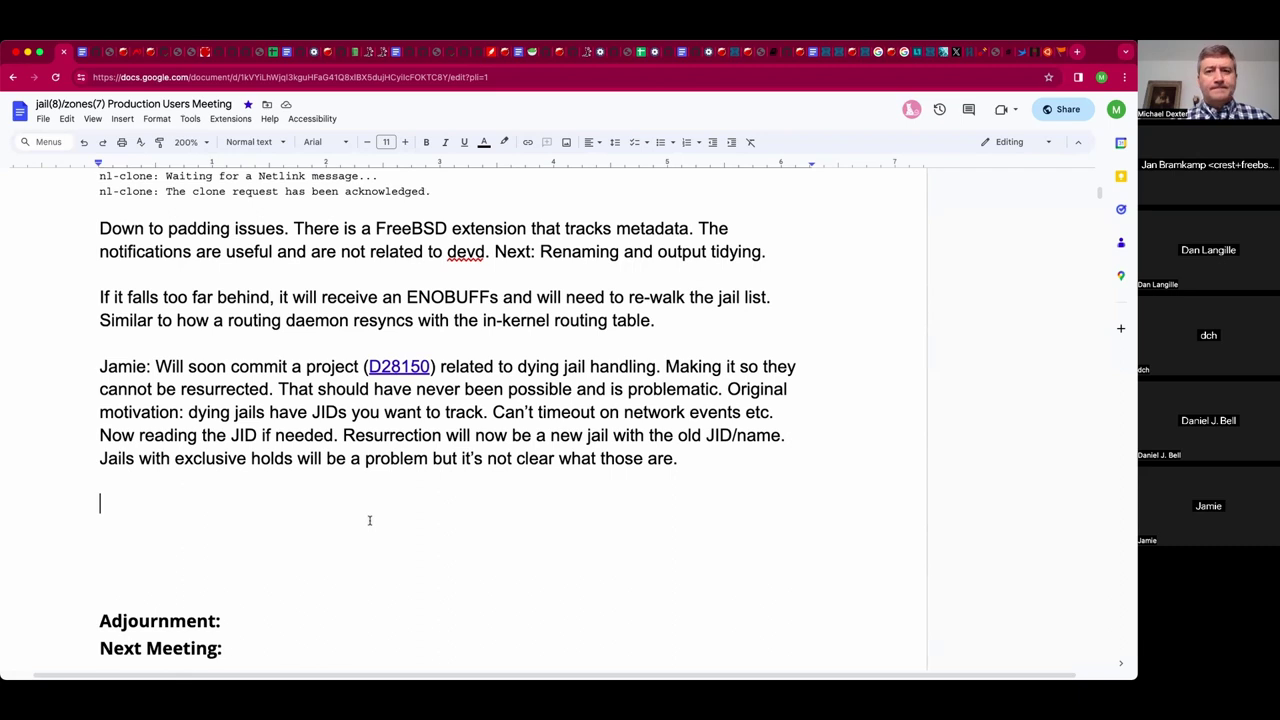
scroll(360, 530, down, 1)
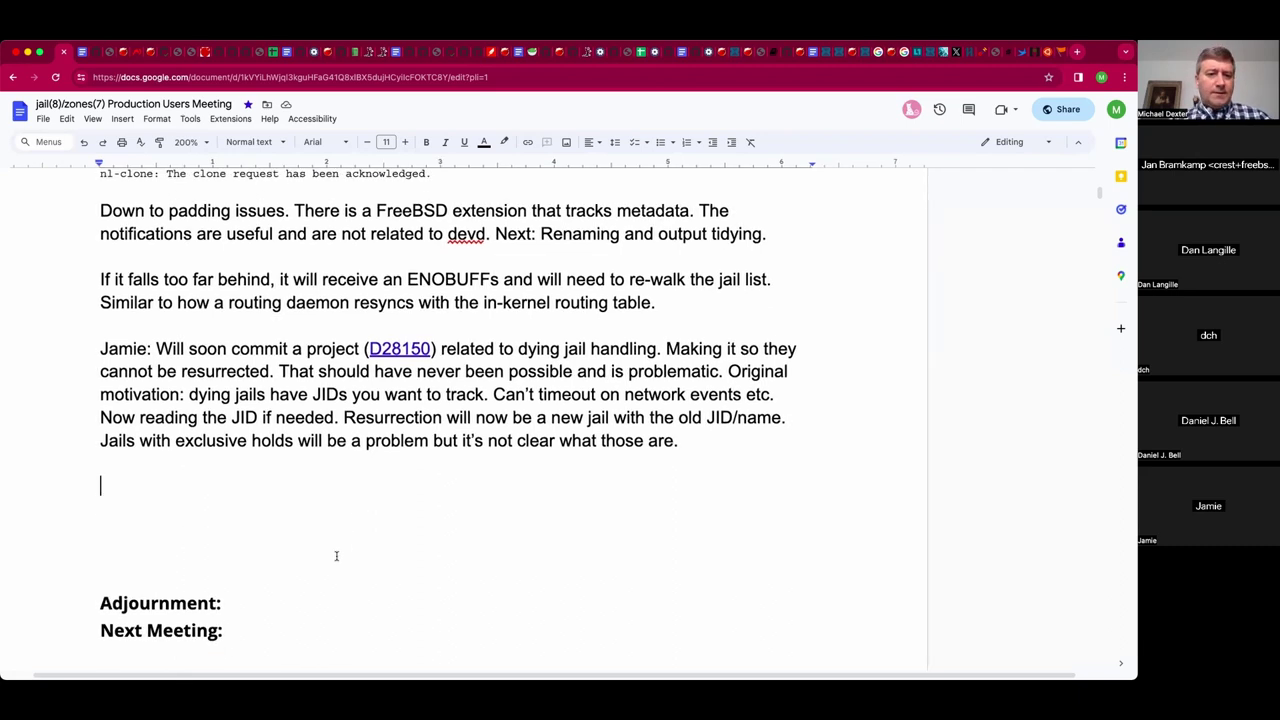
double_click(326, 567)
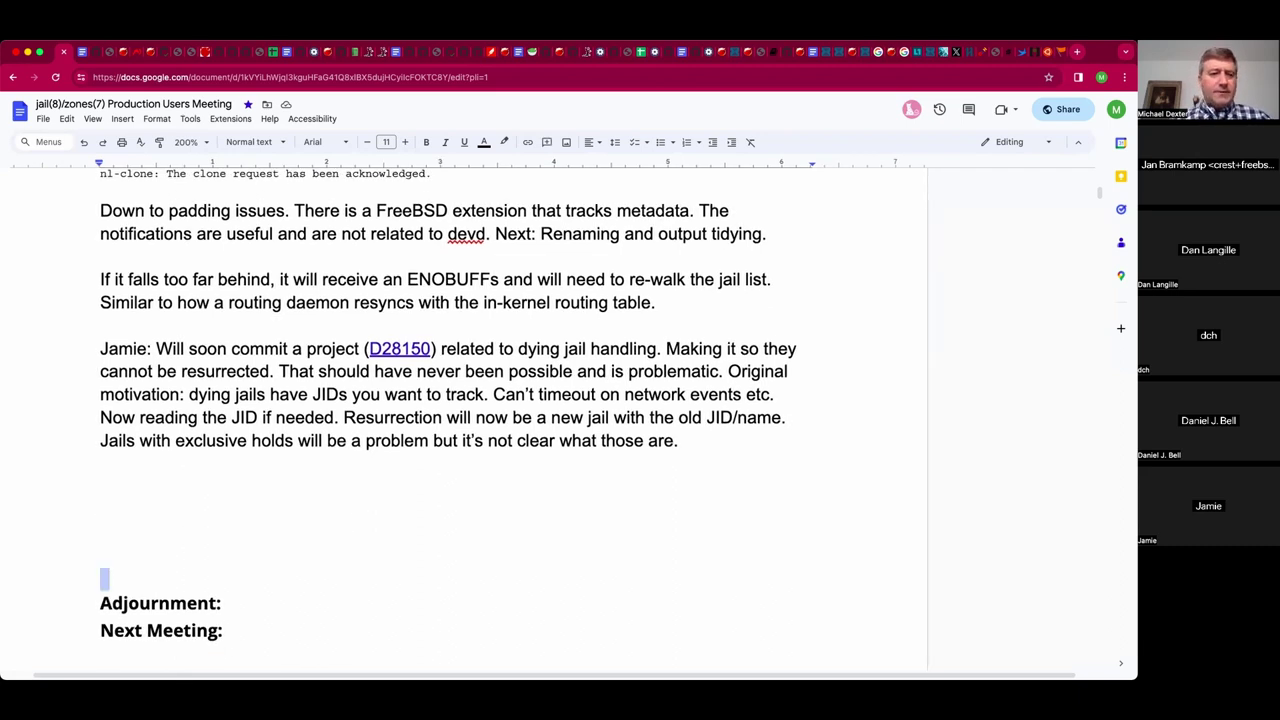
key(BackSpace)
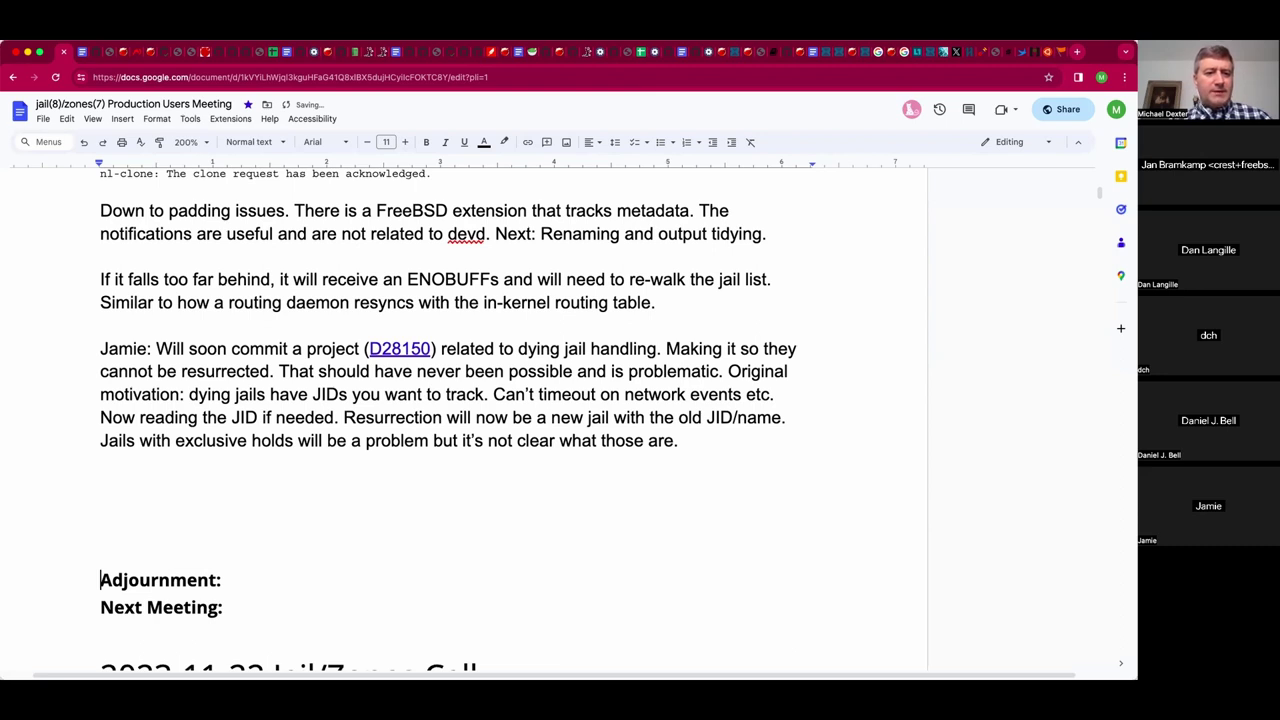
key(BackSpace)
key(BackSpace)
key(BackSpace)
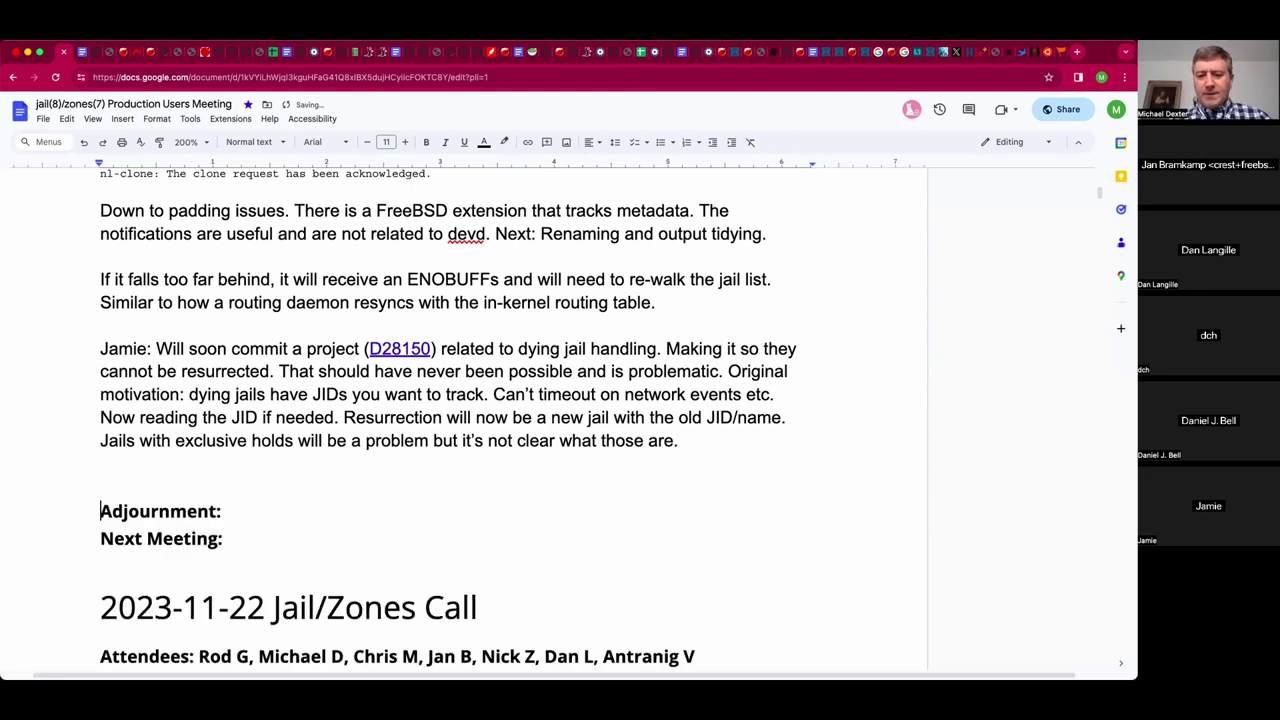
key(BackSpace)
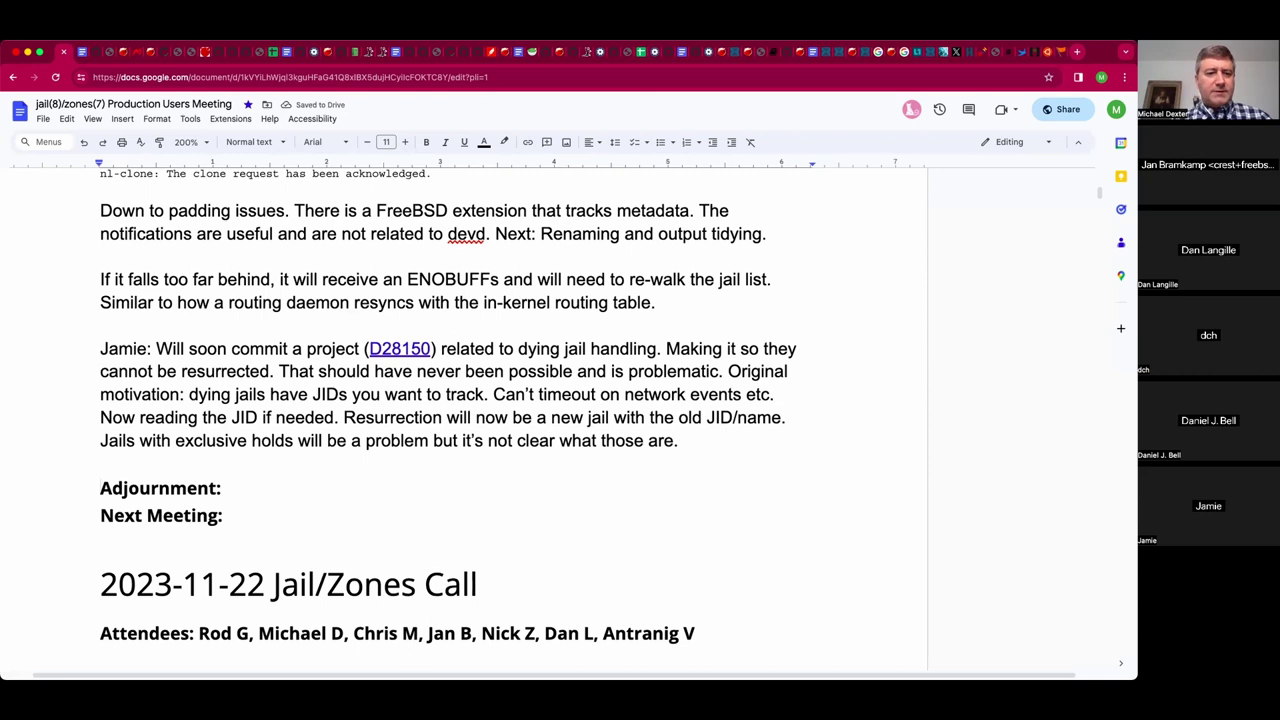
key(Down)
key(Left)
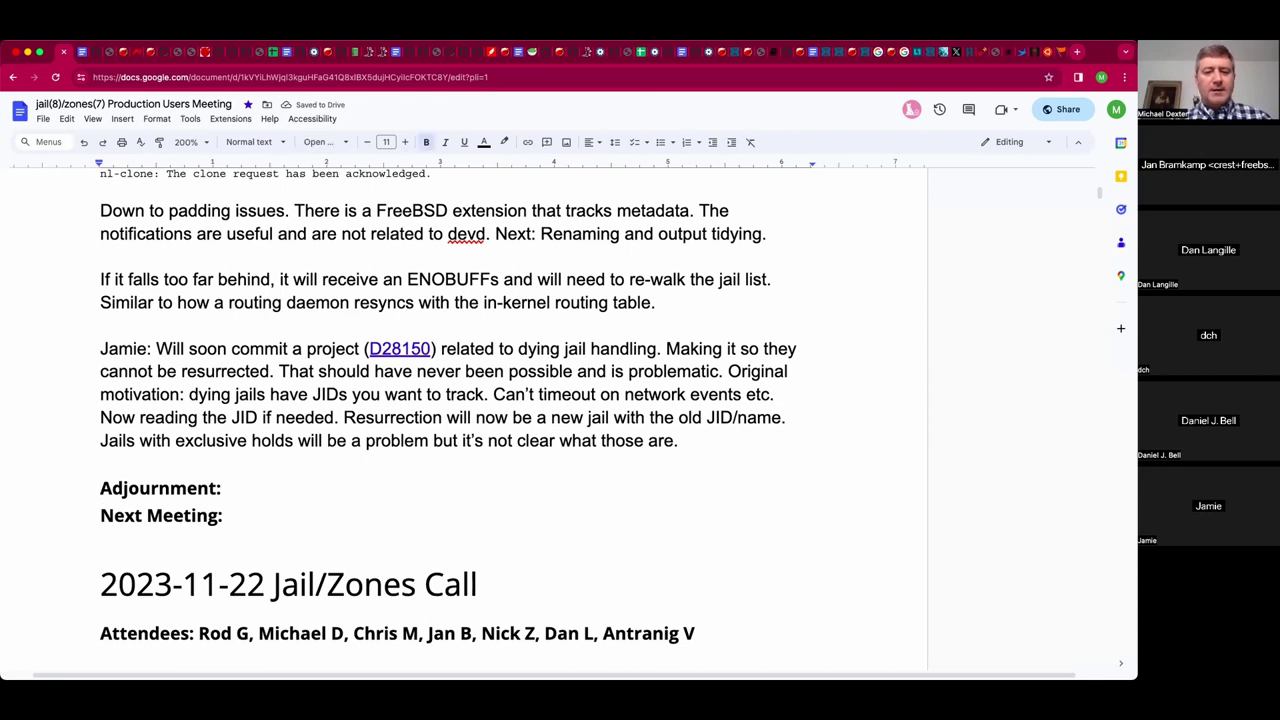